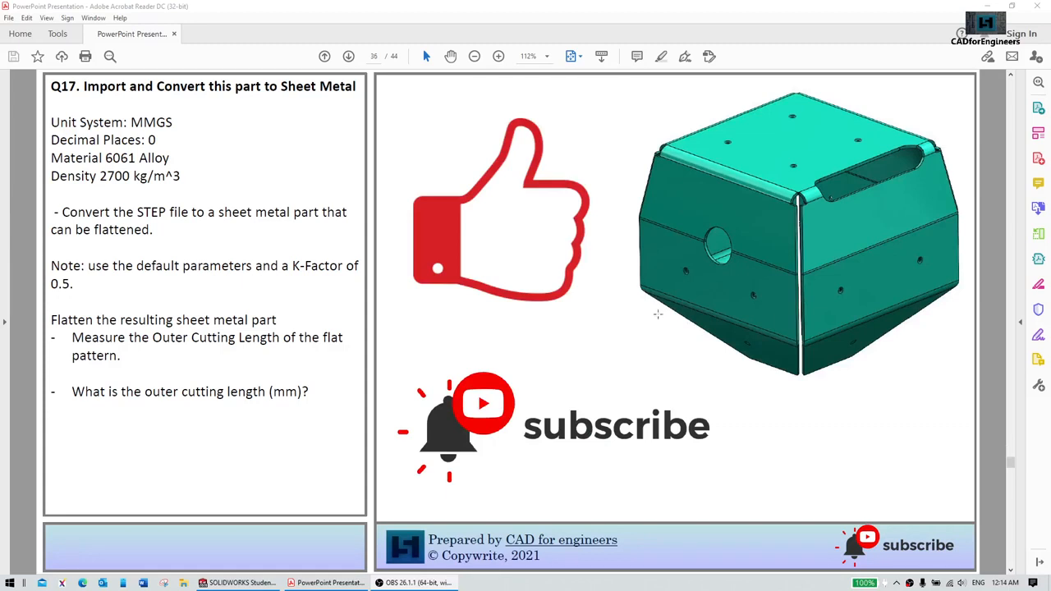
Step: Review the flat pattern page of Q17, then switch to SOLIDWORKS and inspect the imported STEP body
scroll(632, 330, down, 1)
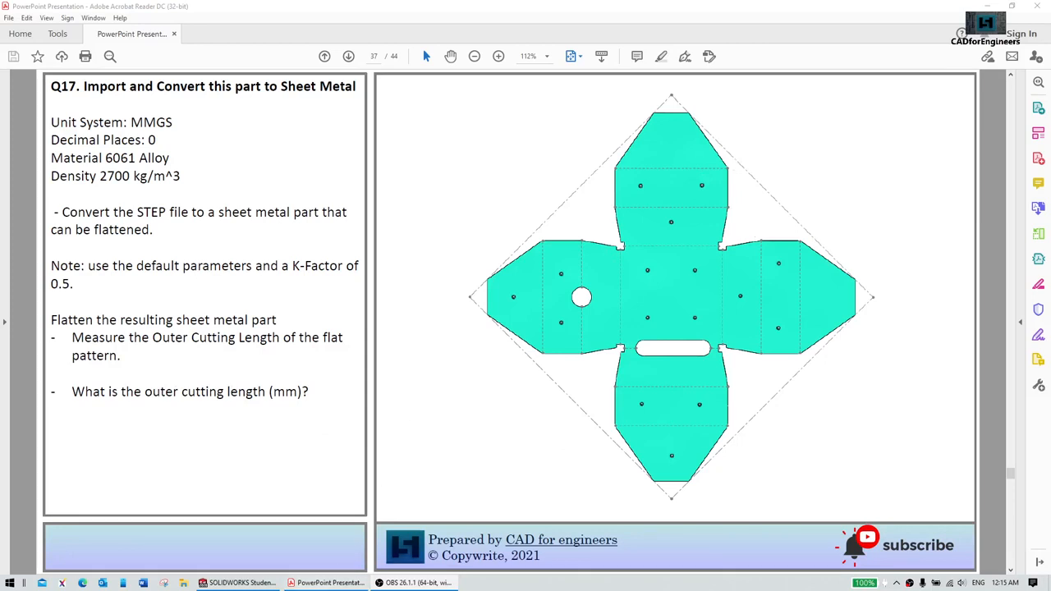
click(238, 582)
click(123, 261)
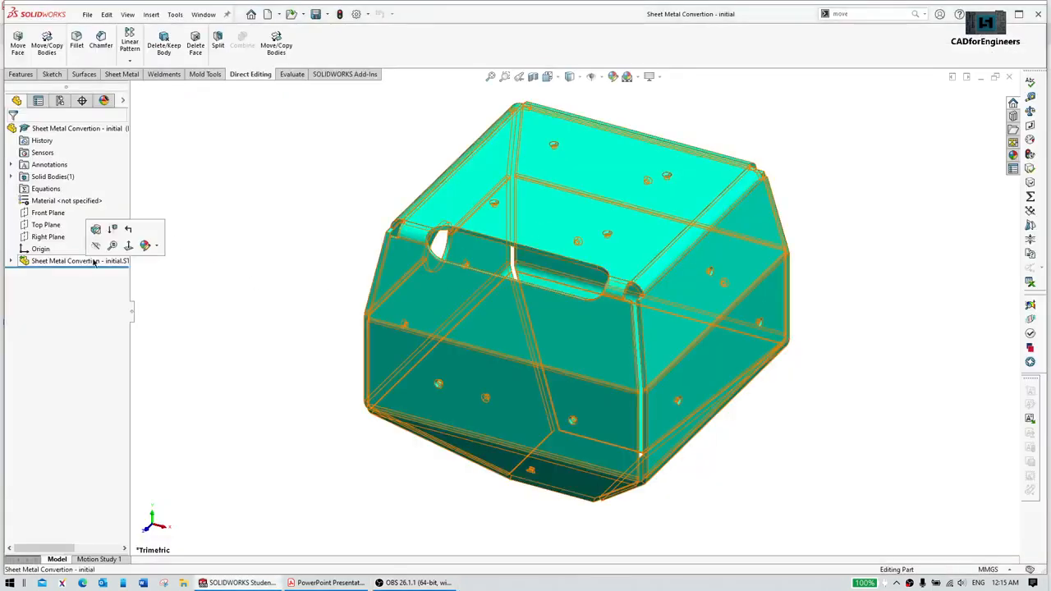
scroll(828, 191, down, 1)
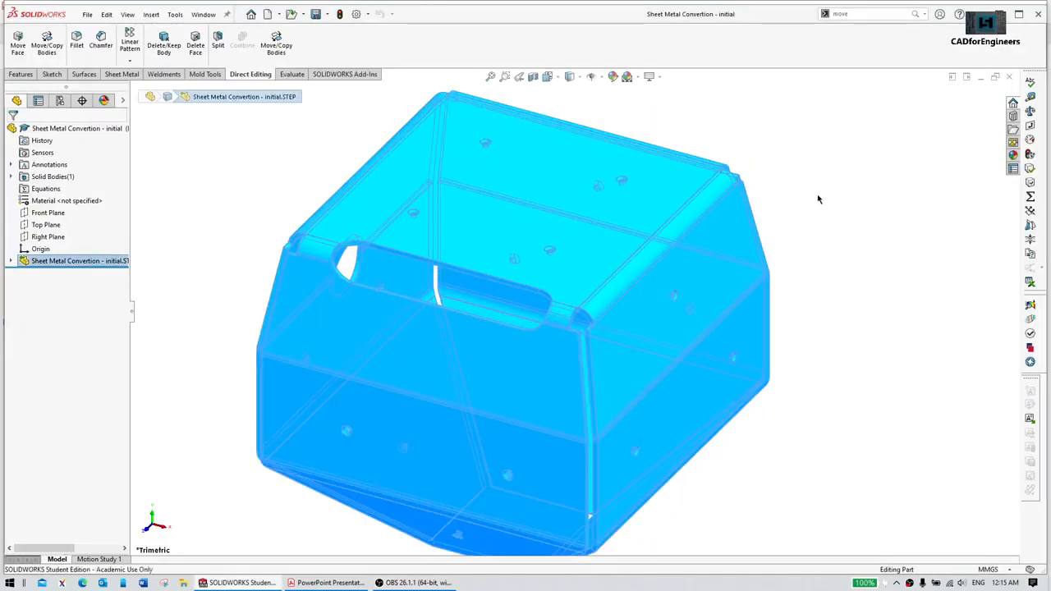
click(819, 199)
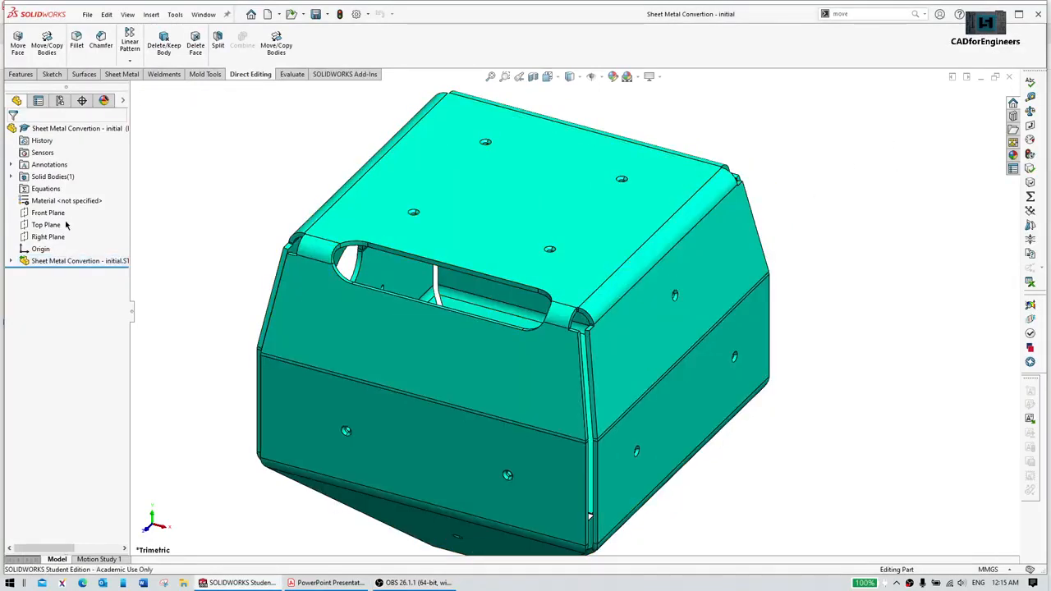
scroll(270, 219, up, 1)
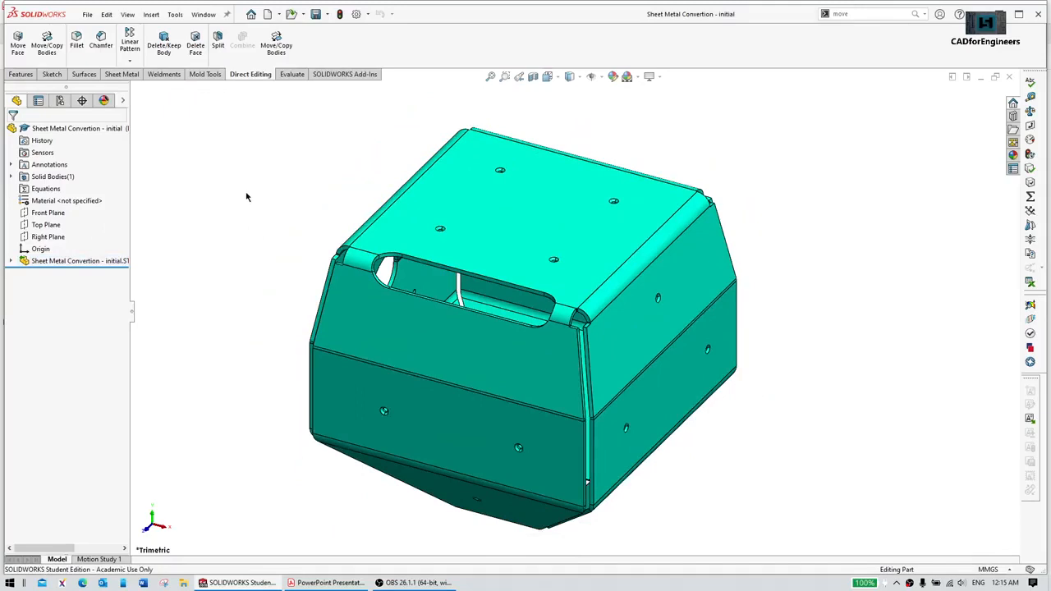
click(83, 74)
click(123, 74)
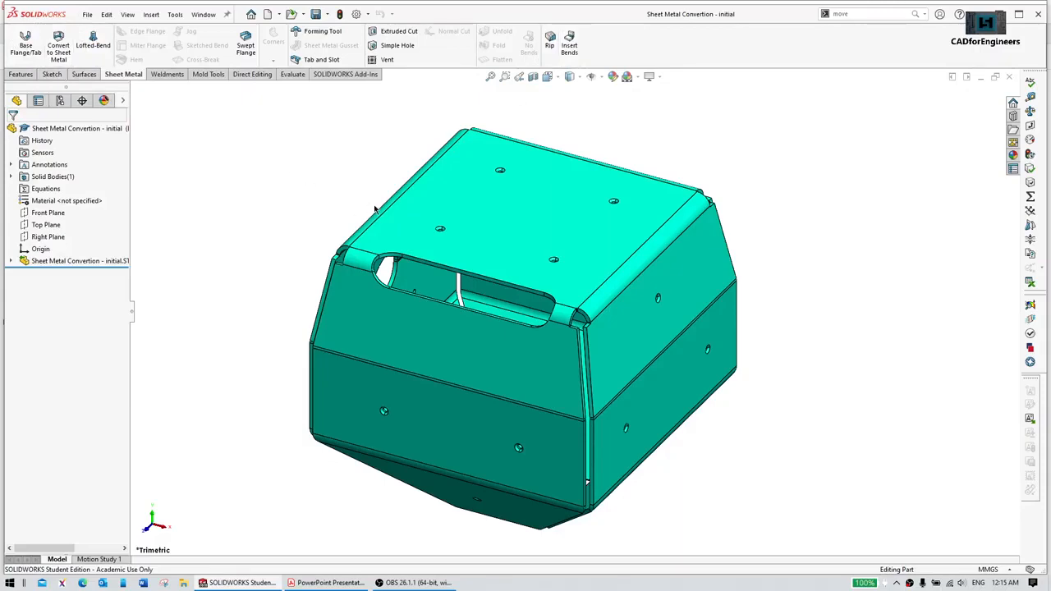
click(573, 43)
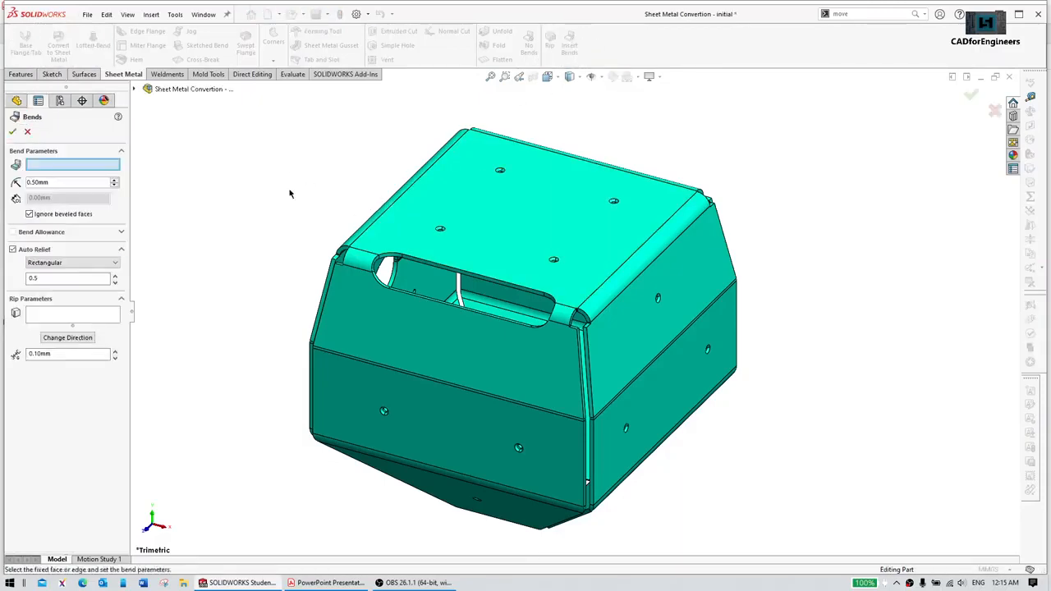
click(28, 131)
Step: Measure the sheet thickness between the outer and inner faces of the box's top panel
scroll(499, 261, down, 5)
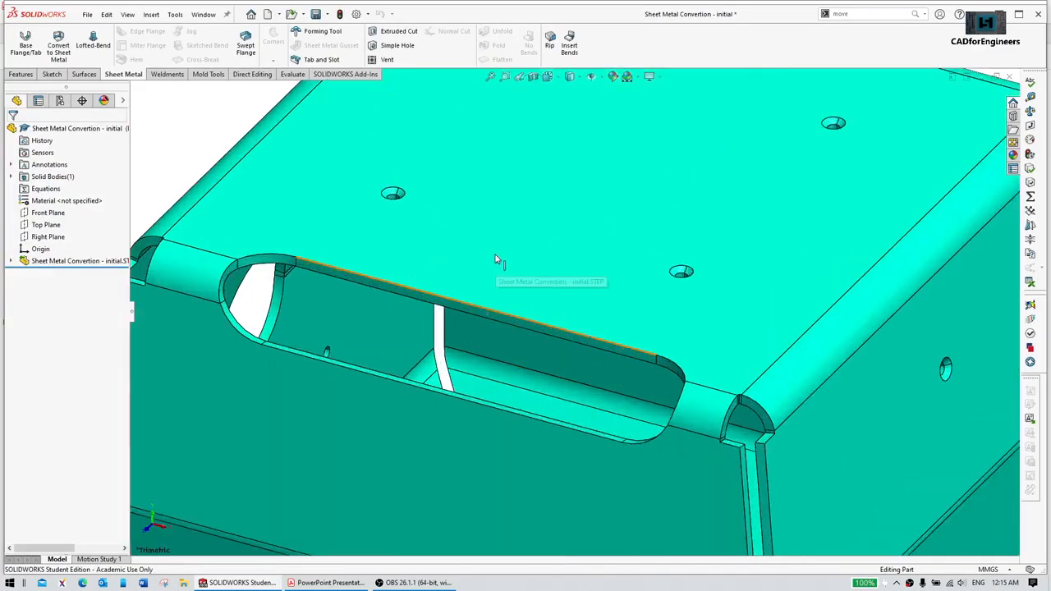
middle_drag(390, 214, 389, 181)
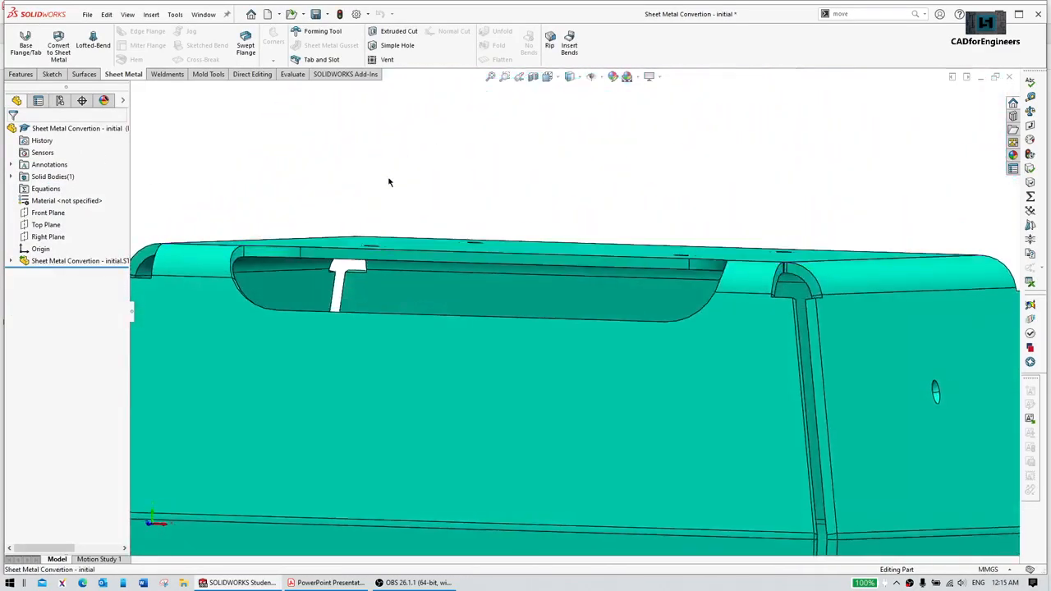
click(1031, 97)
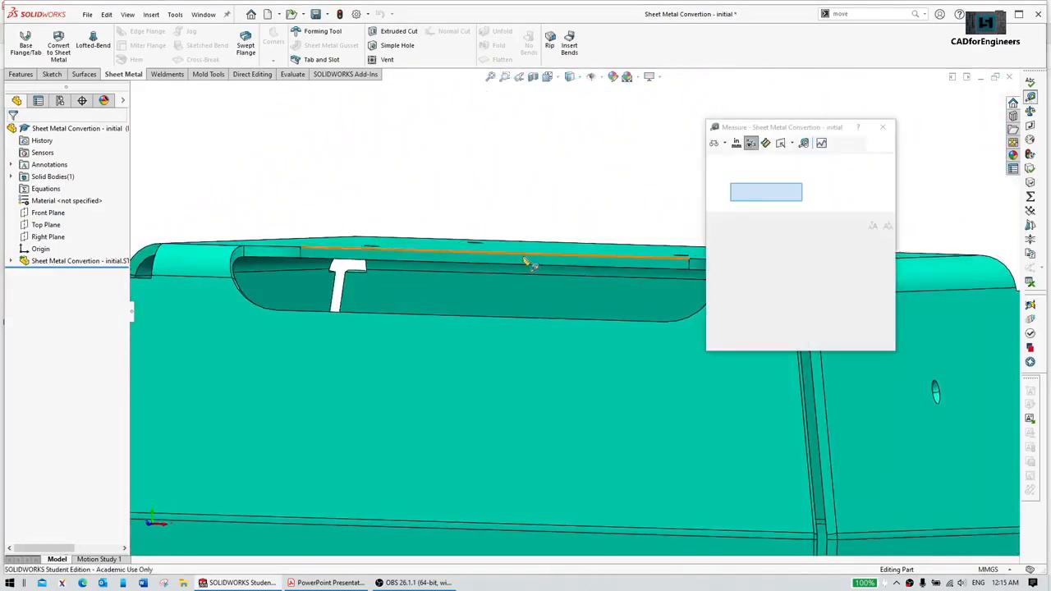
middle_drag(453, 223, 443, 187)
click(483, 139)
middle_drag(530, 97, 516, 123)
click(490, 115)
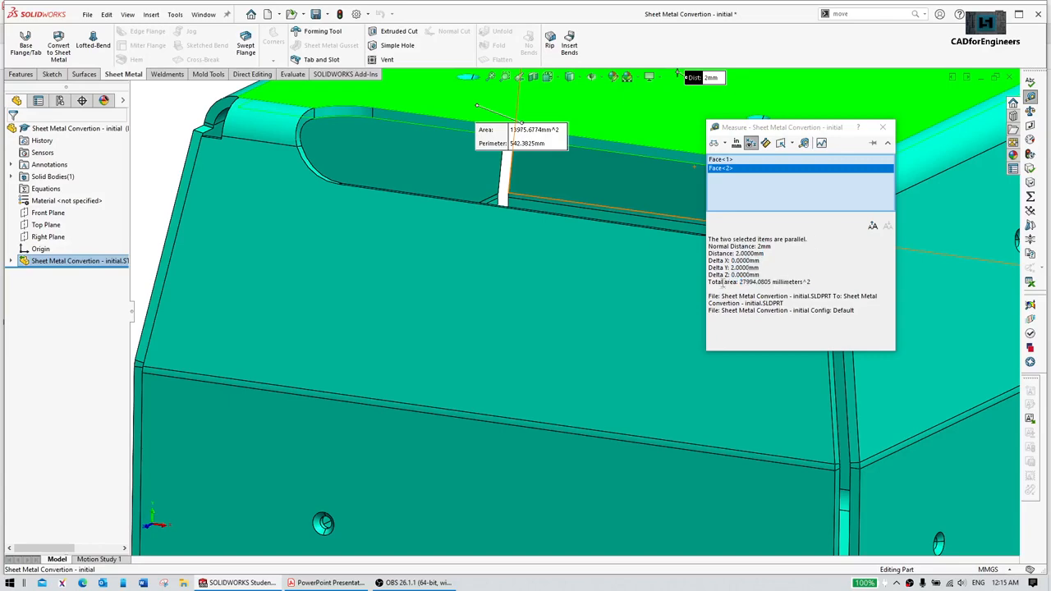
click(883, 127)
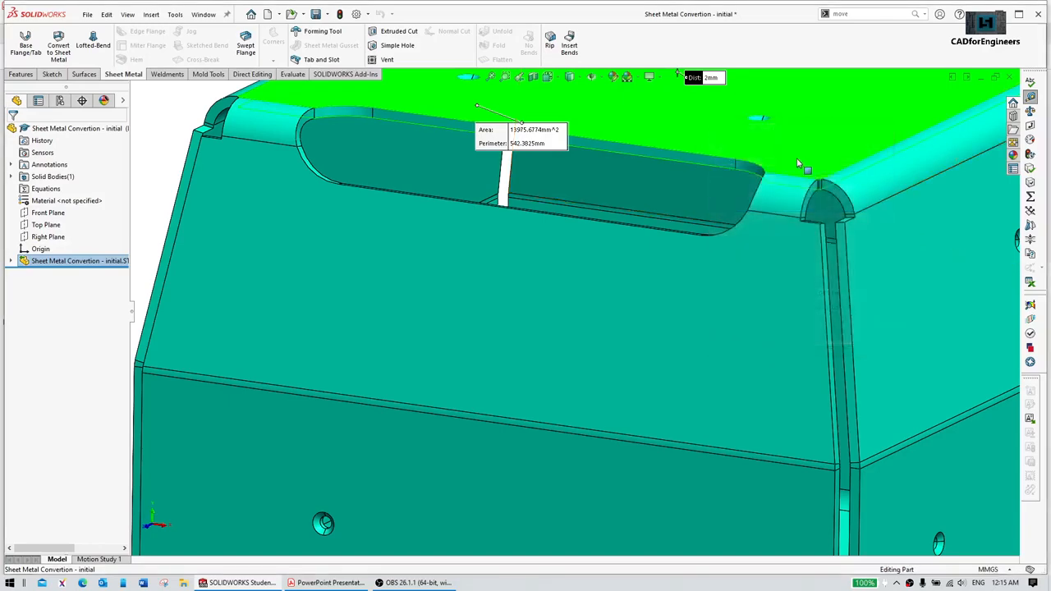
Step: Measure the inner bend radius at the top panel's corner beside the slot
scroll(795, 168, up, 5)
click(399, 174)
scroll(483, 224, down, 4)
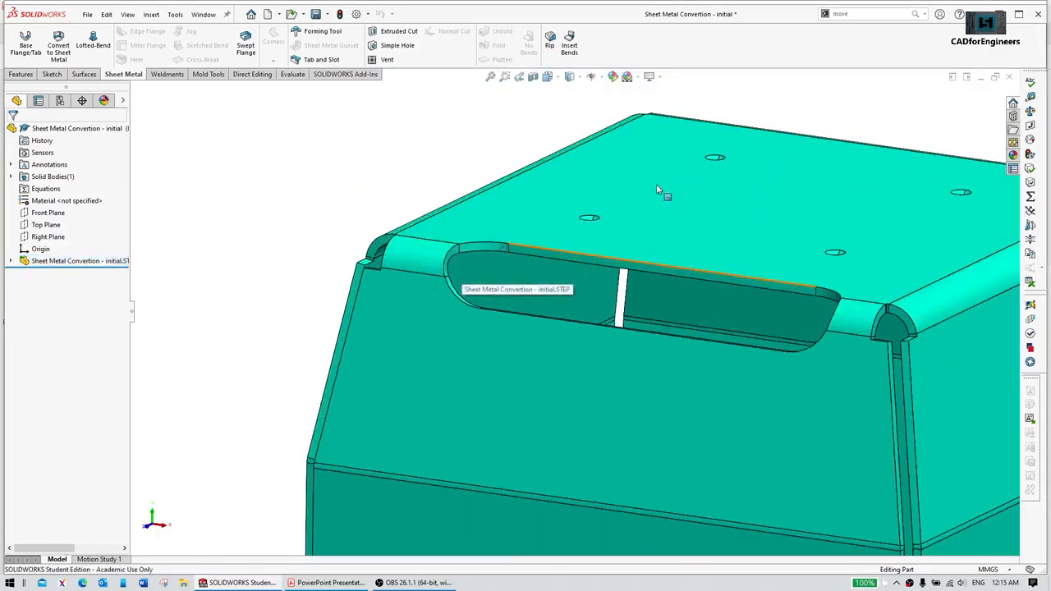
click(1032, 98)
scroll(451, 256, down, 3)
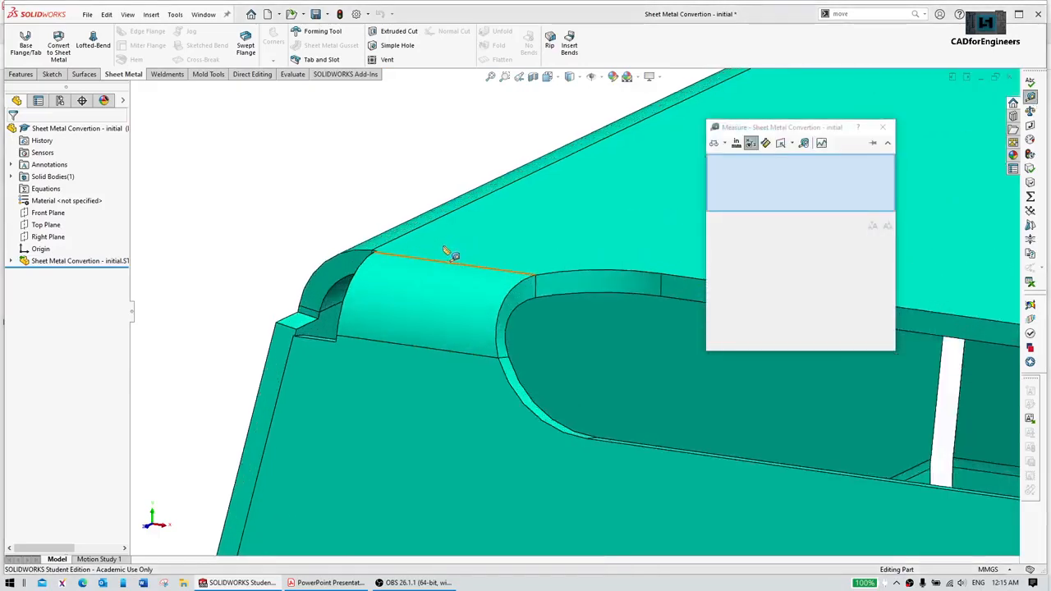
click(334, 315)
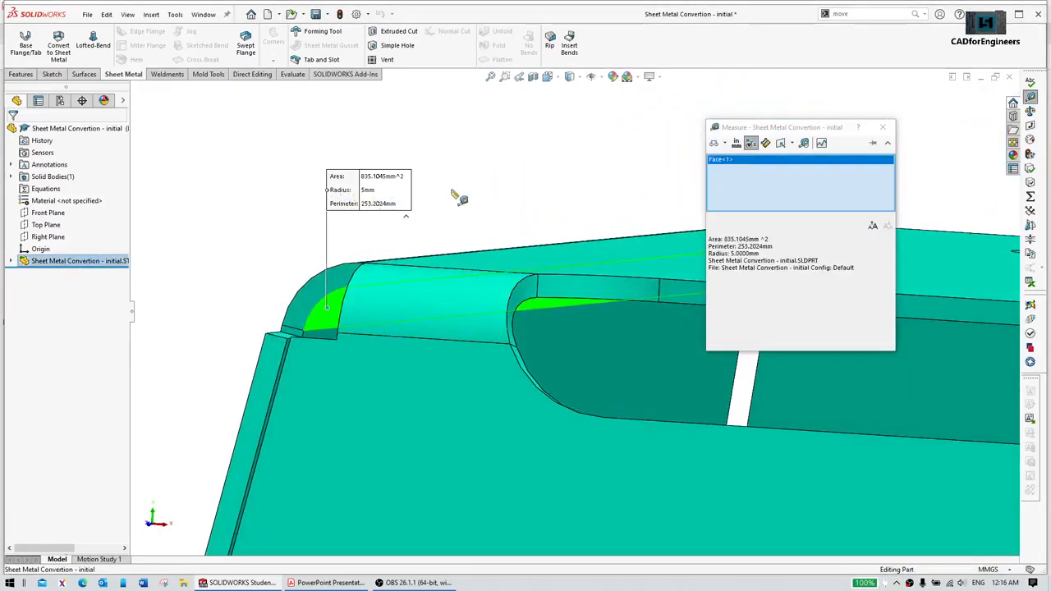
click(883, 127)
Step: Convert the imported body to sheet metal with Insert Bends, using a 5 mm bend radius and the top face as the fixed face
scroll(723, 312, up, 5)
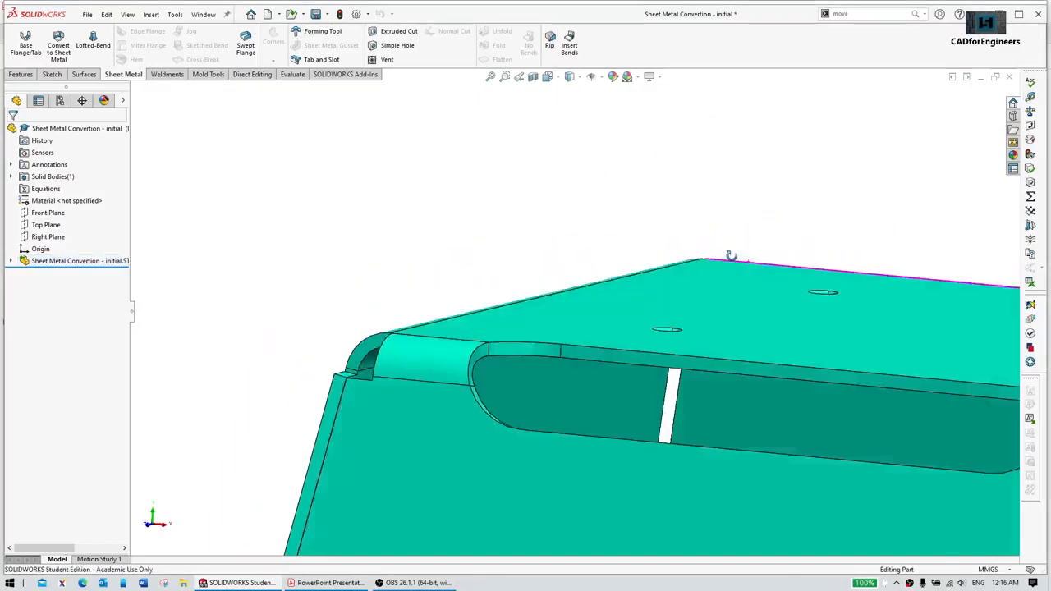
scroll(703, 359, up, 2)
scroll(630, 374, down, 6)
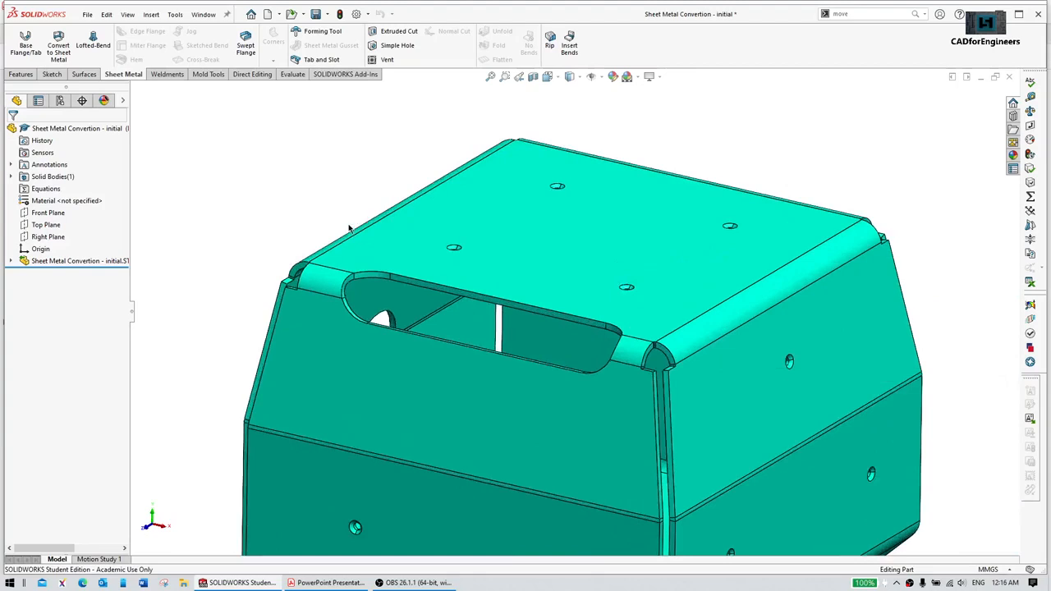
click(569, 47)
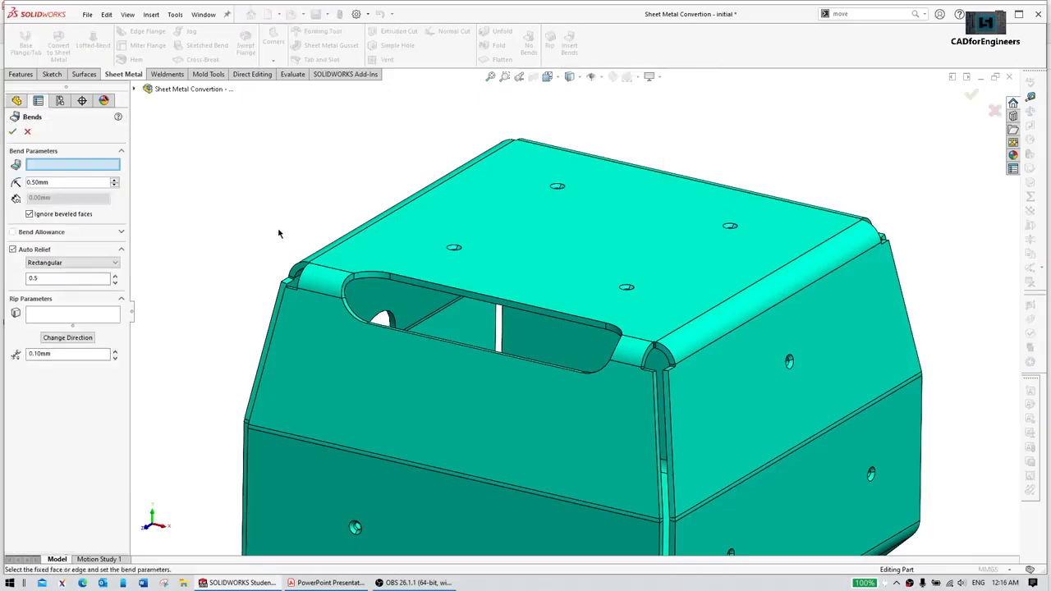
double_click(35, 182)
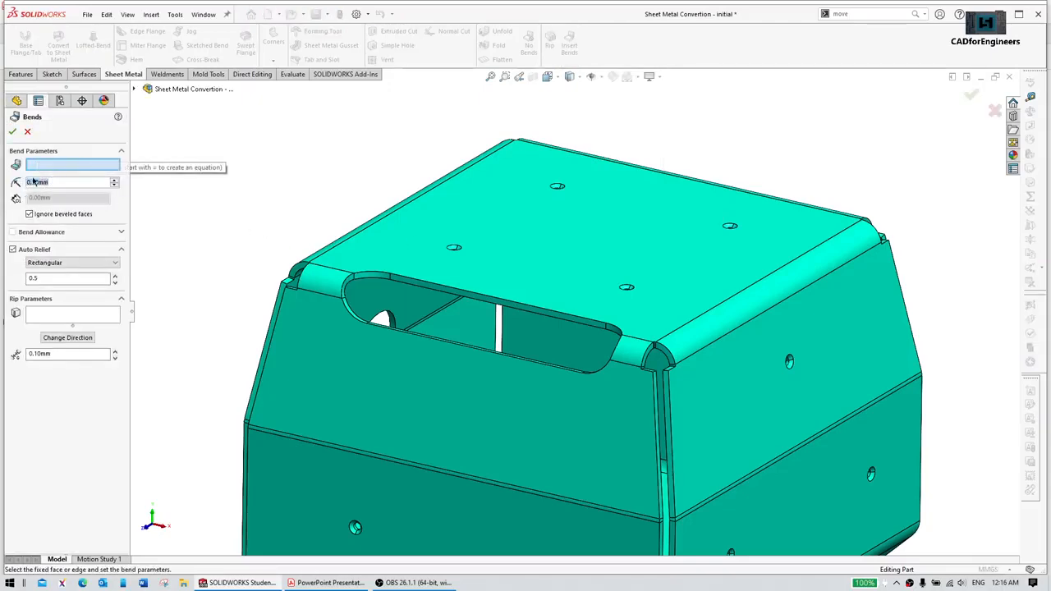
text(5)
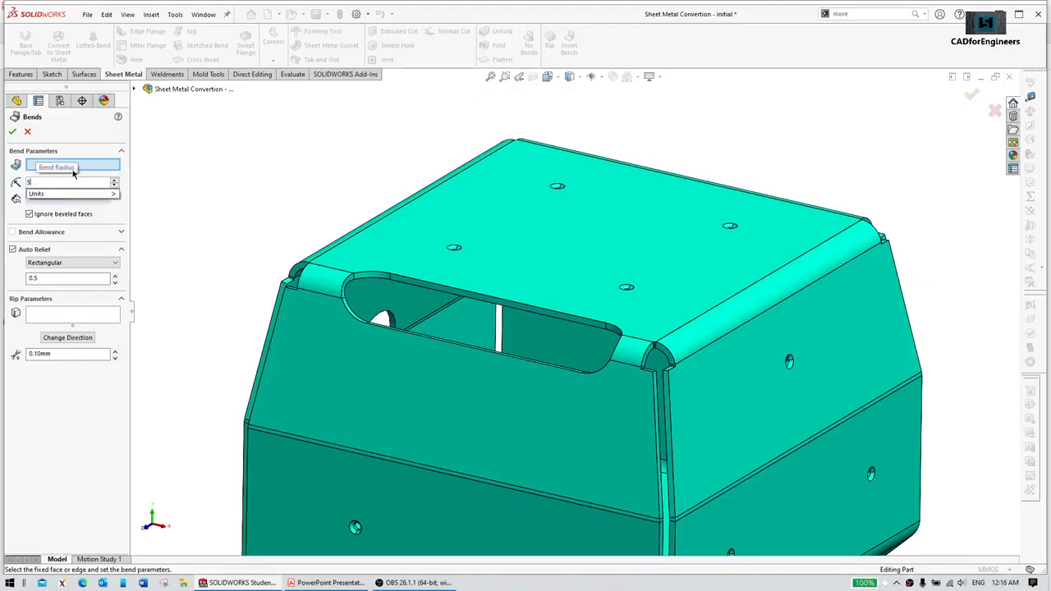
key(Return)
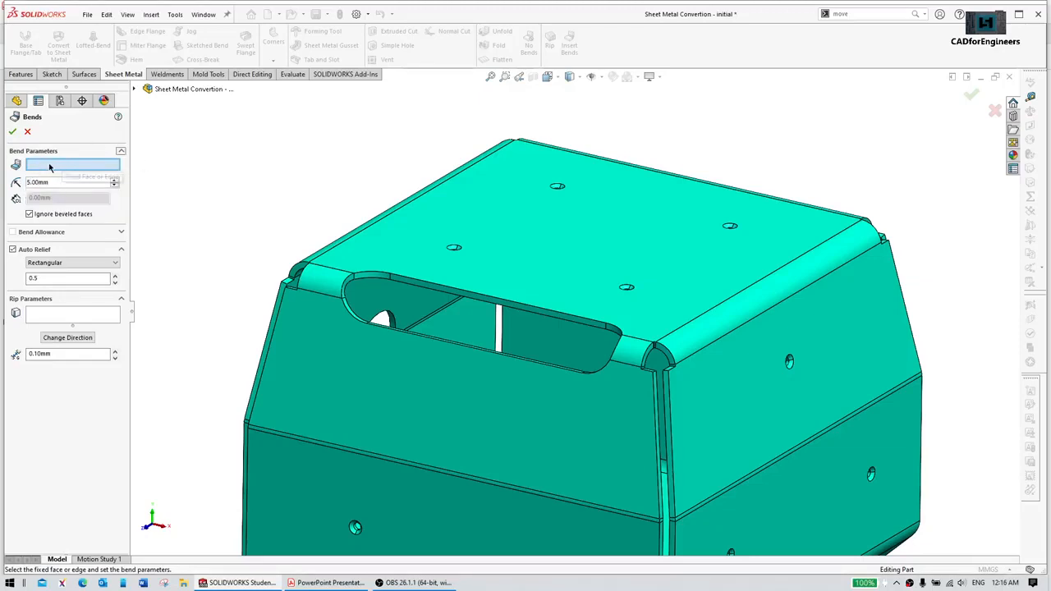
click(588, 246)
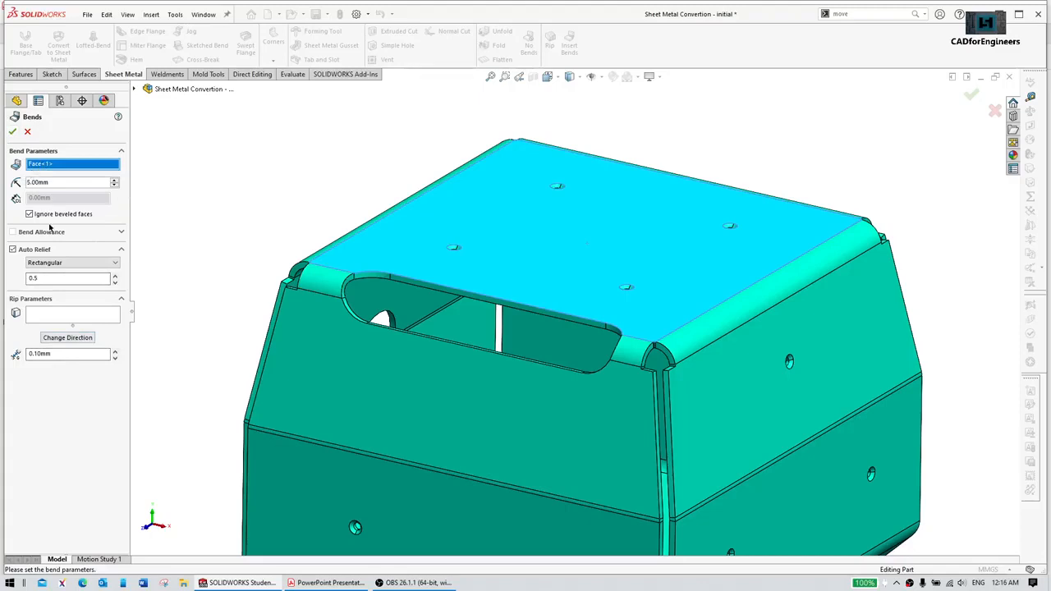
click(12, 131)
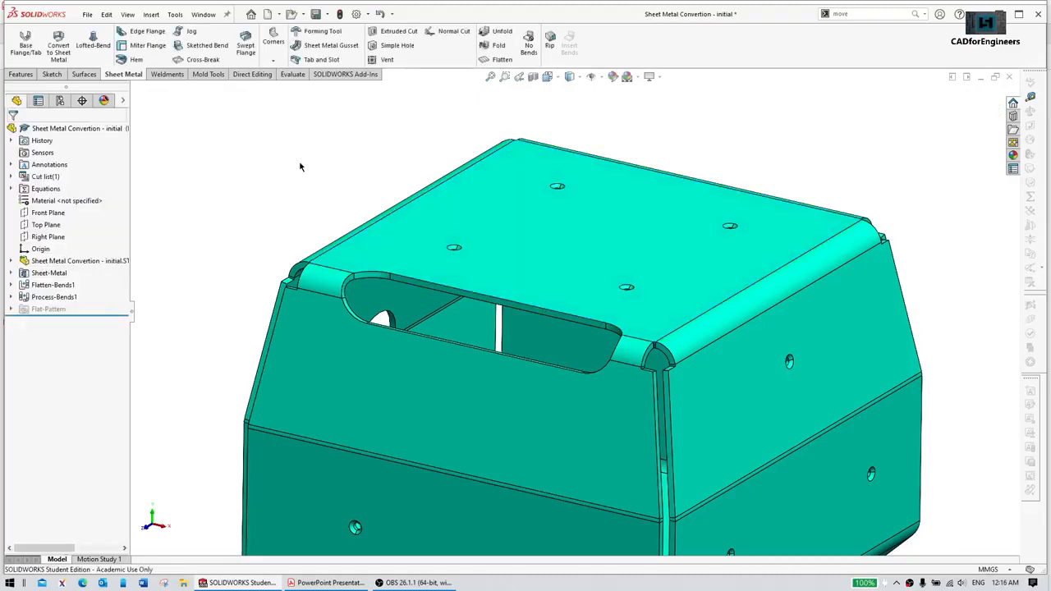
Step: Examine the new Sheet-Metal feature and the cut list's contents and options
key(f)
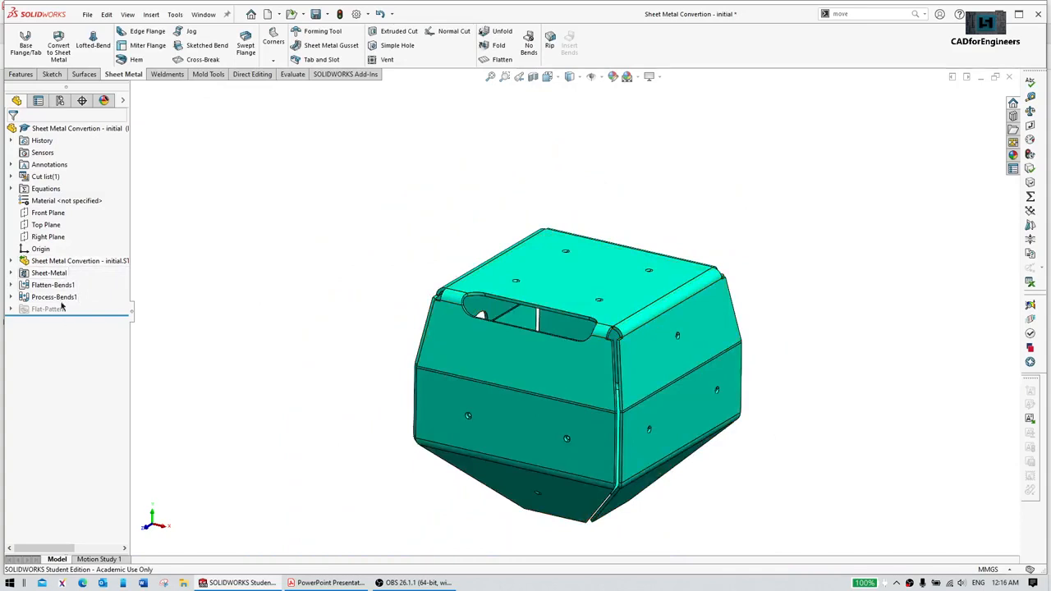
scroll(577, 375, down, 3)
click(47, 273)
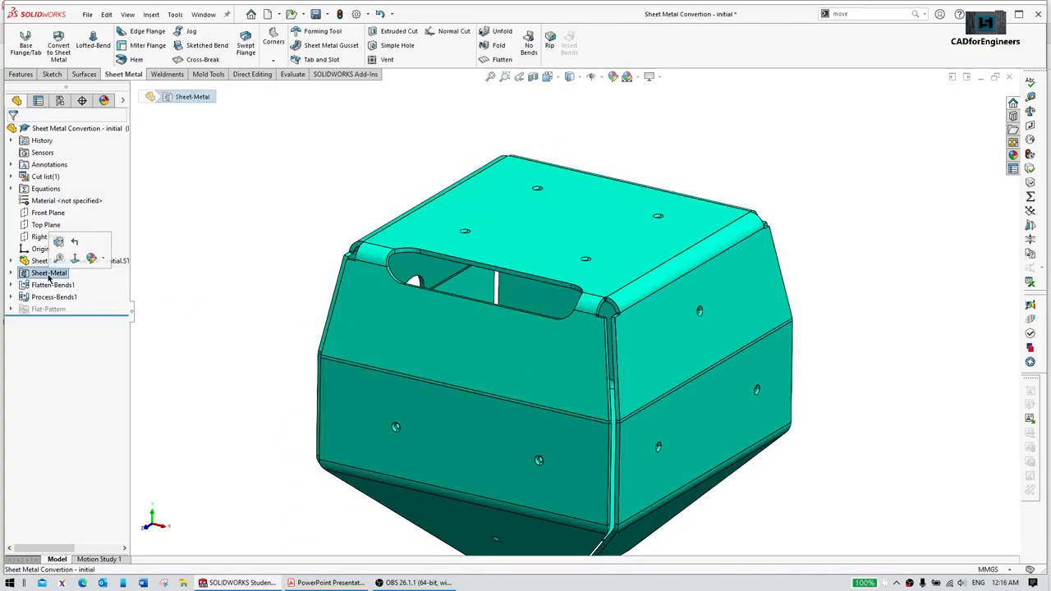
click(47, 177)
click(11, 177)
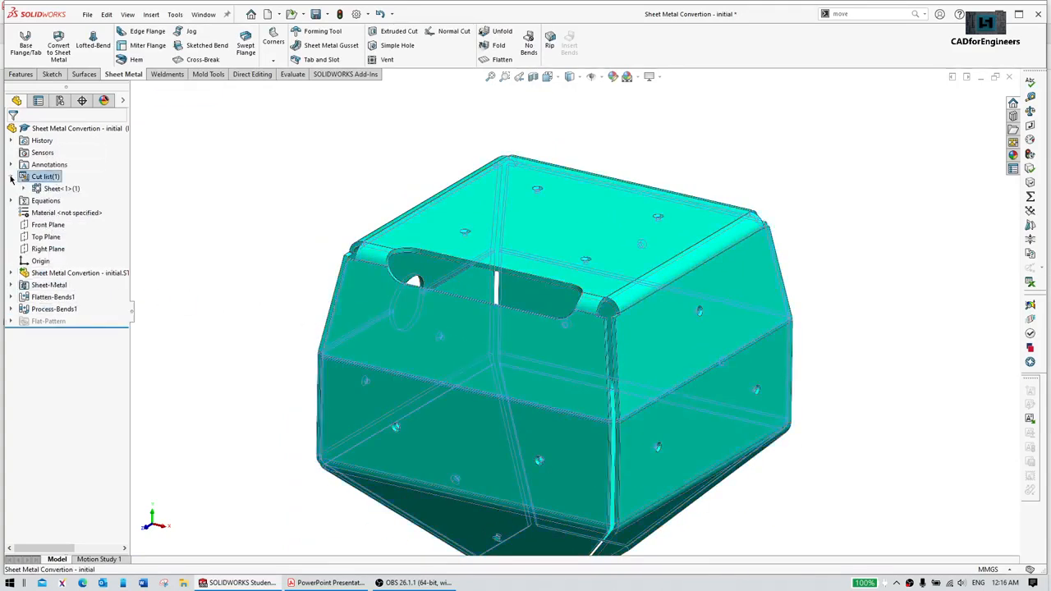
right_click(37, 179)
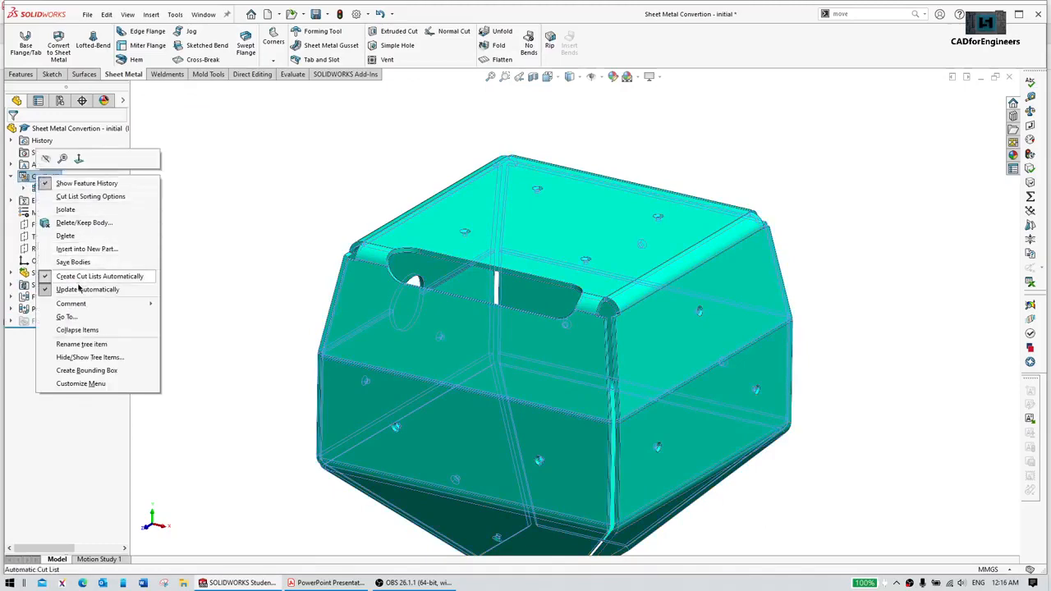
click(164, 211)
click(45, 176)
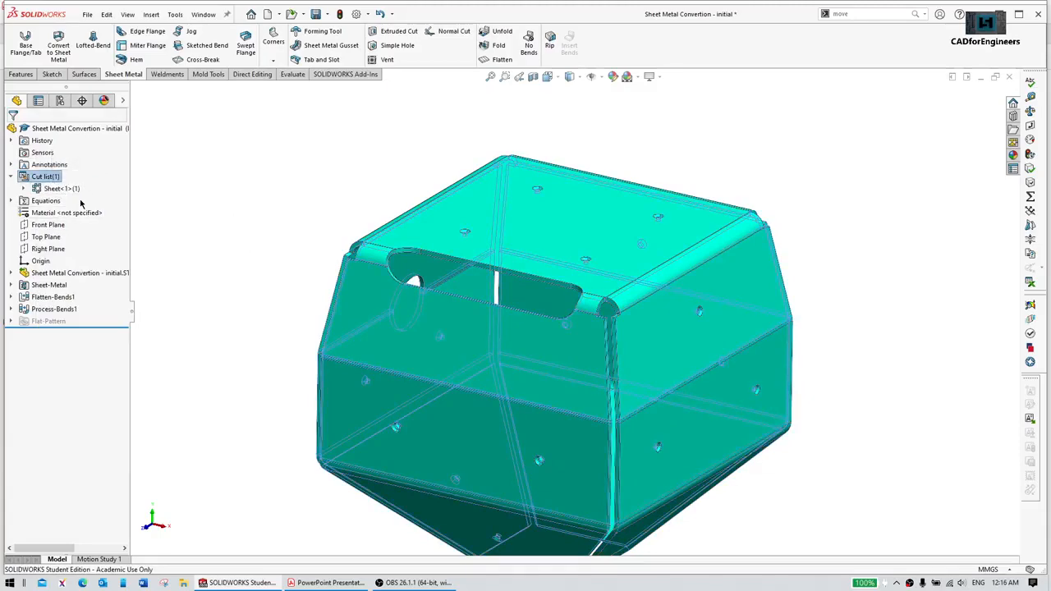
click(234, 170)
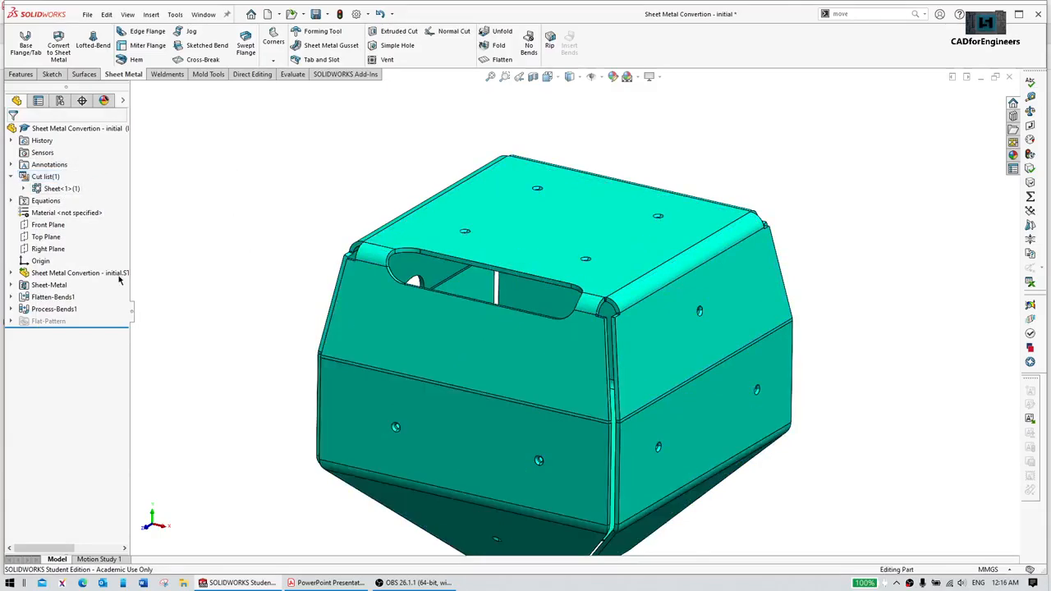
Step: Examine the individual round bends under the Flatten-Bends feature and check the Process-Bends feature
click(53, 297)
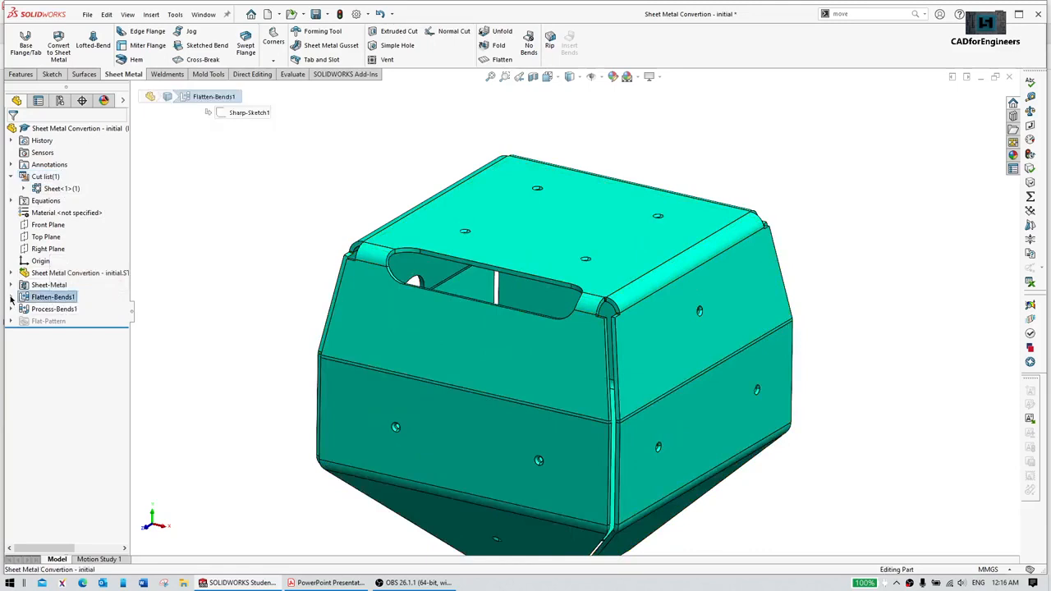
click(11, 298)
click(64, 322)
click(63, 358)
click(62, 394)
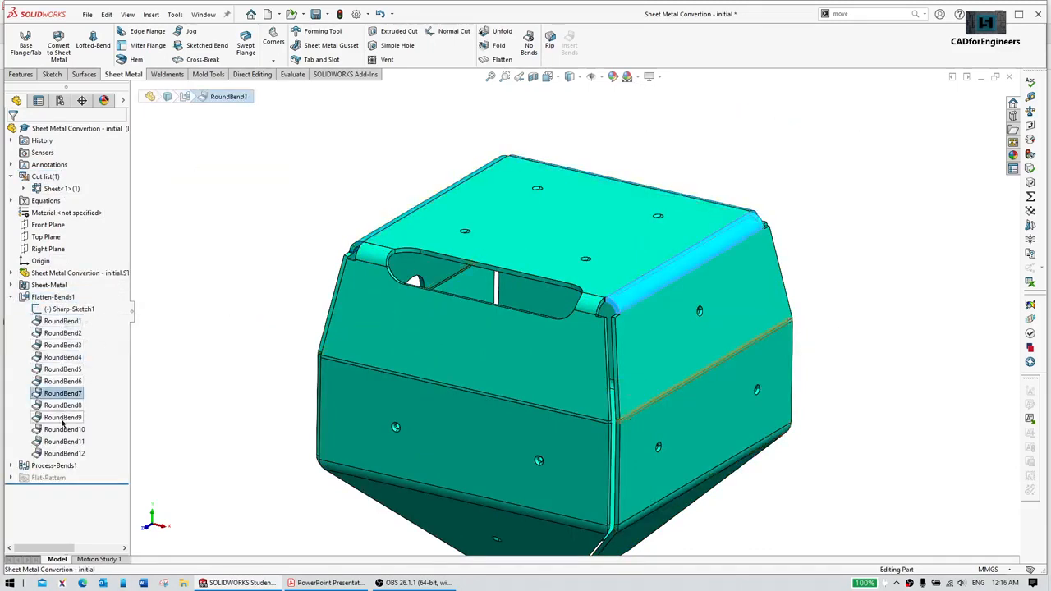
click(64, 429)
click(64, 442)
click(11, 298)
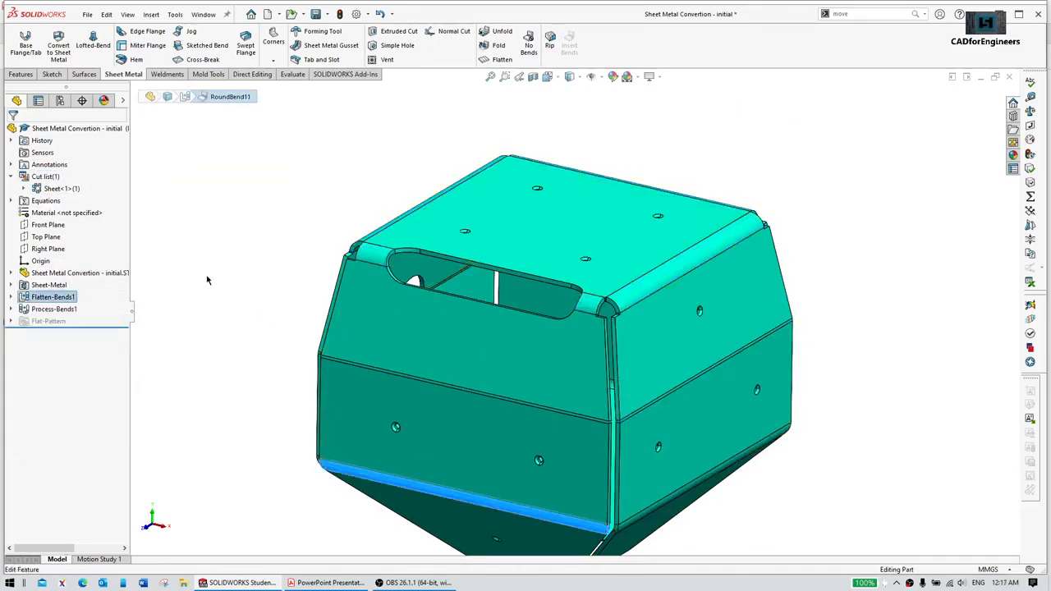
click(72, 310)
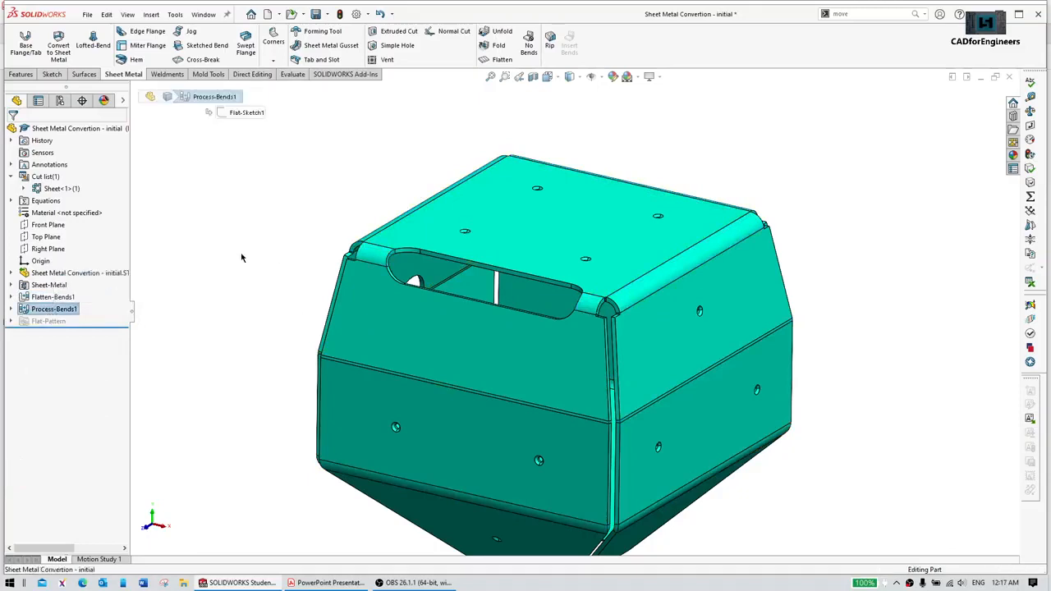
Step: Collapse the cut list and flatten the sheet metal part into its flat pattern
click(239, 254)
click(11, 177)
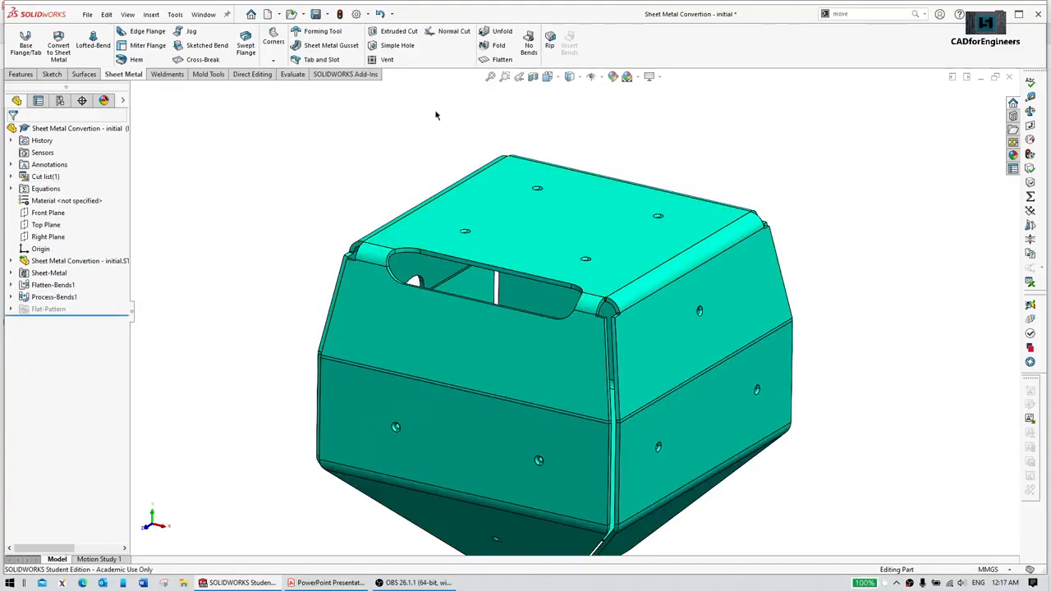
click(497, 59)
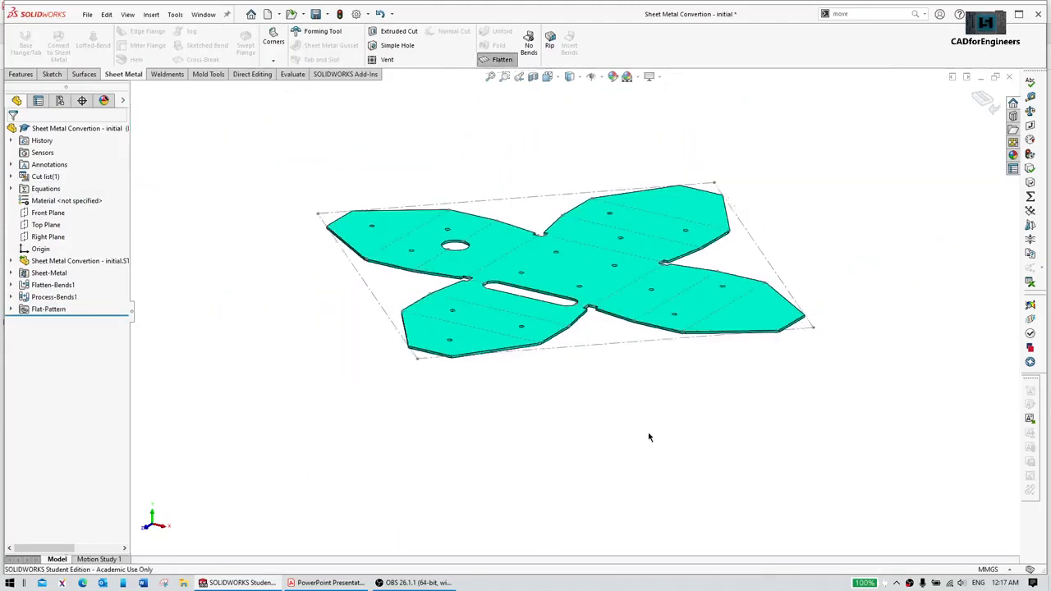
Step: Compare the flat pattern in top view with the reference image for question Q17 in the PDF presentation
key(ctrl+5)
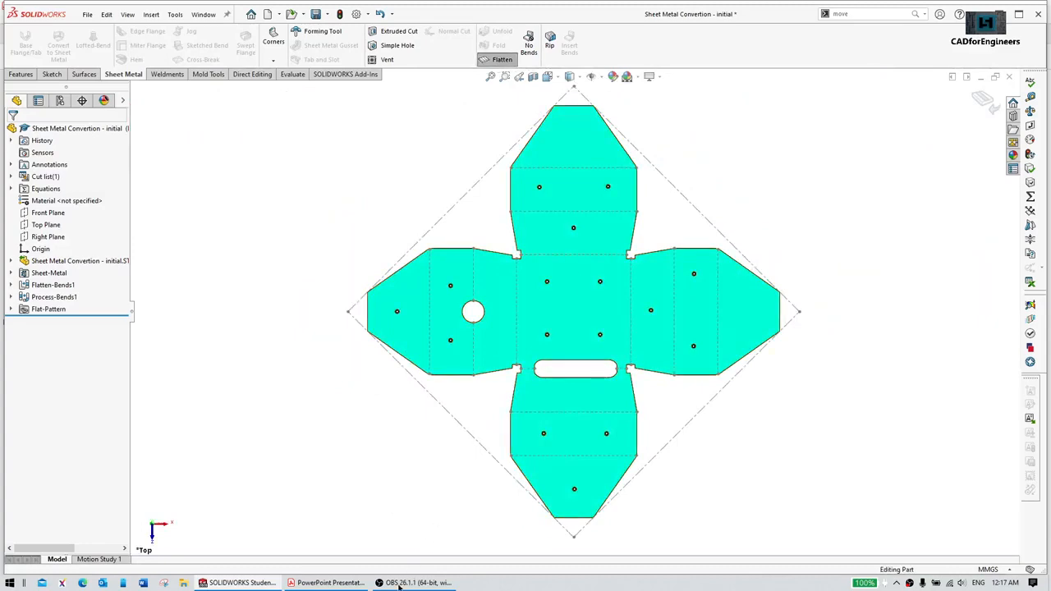
click(327, 583)
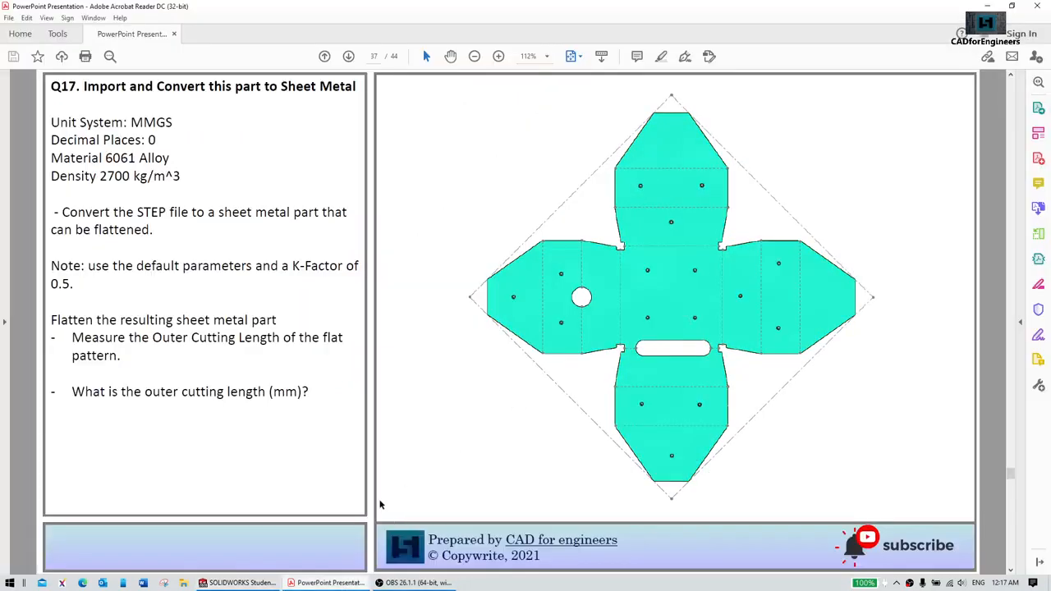
click(317, 585)
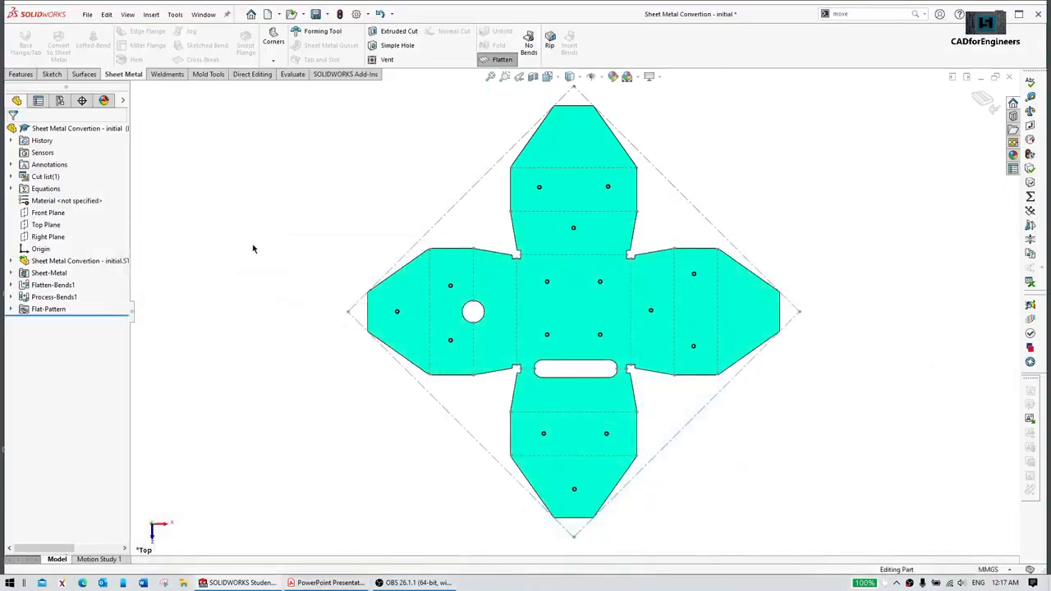
Step: Check the outer cutting length in the cut-list properties of the sheet body
click(10, 177)
click(61, 188)
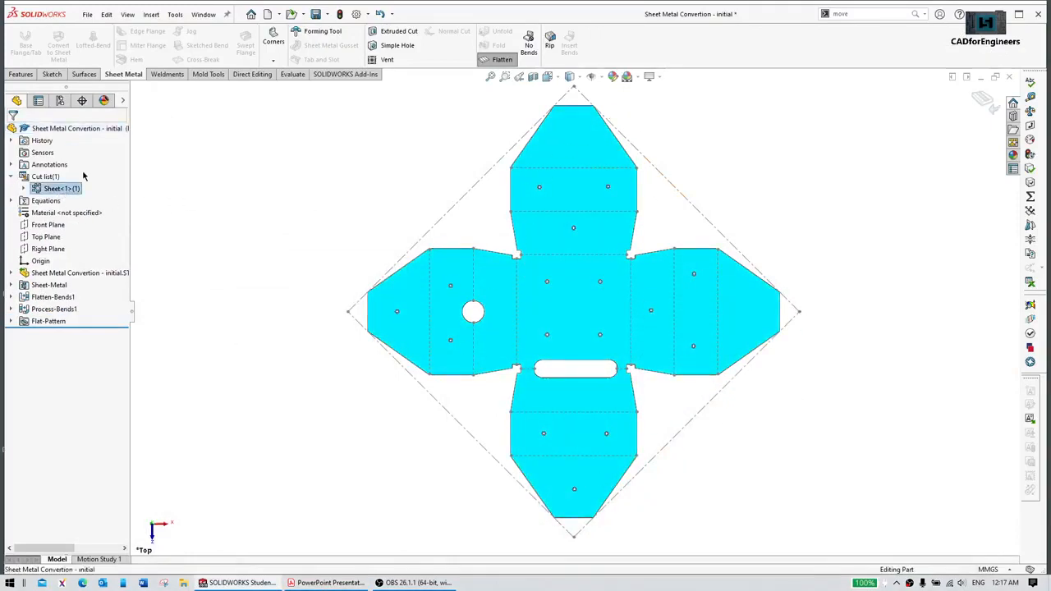
right_click(51, 193)
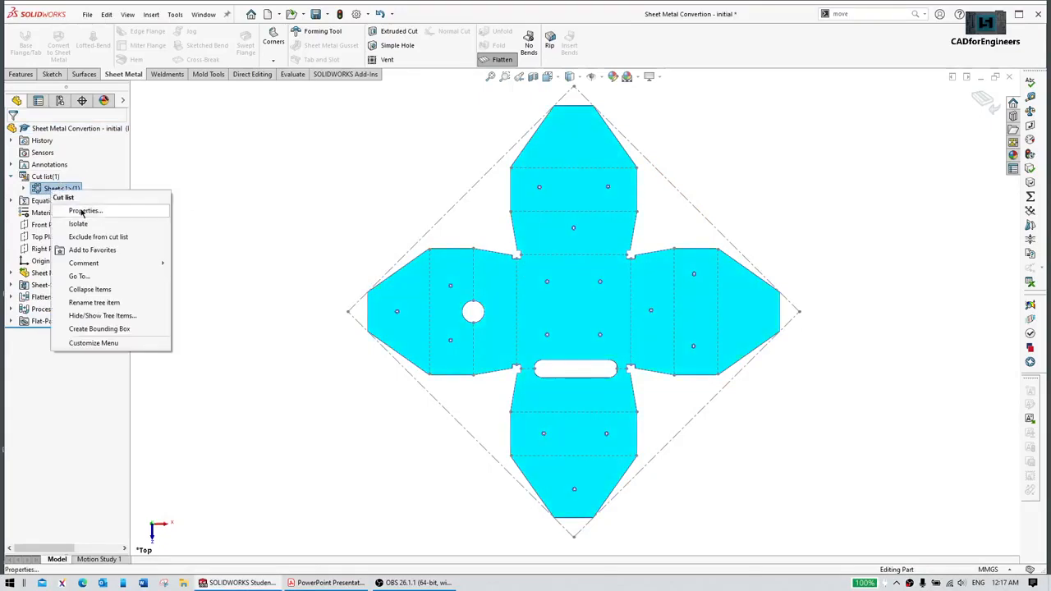
click(82, 211)
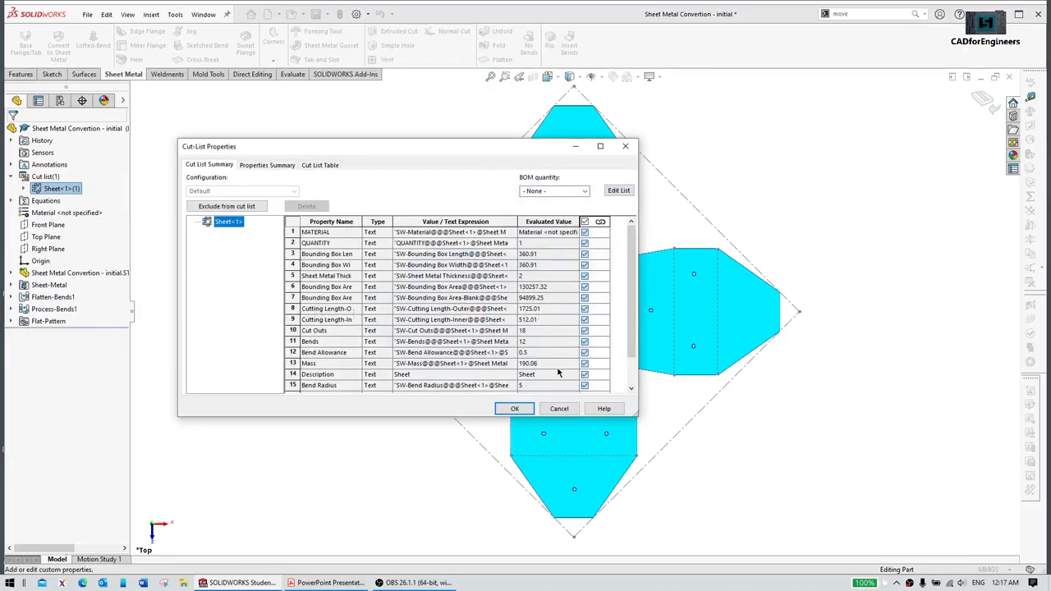
click(515, 408)
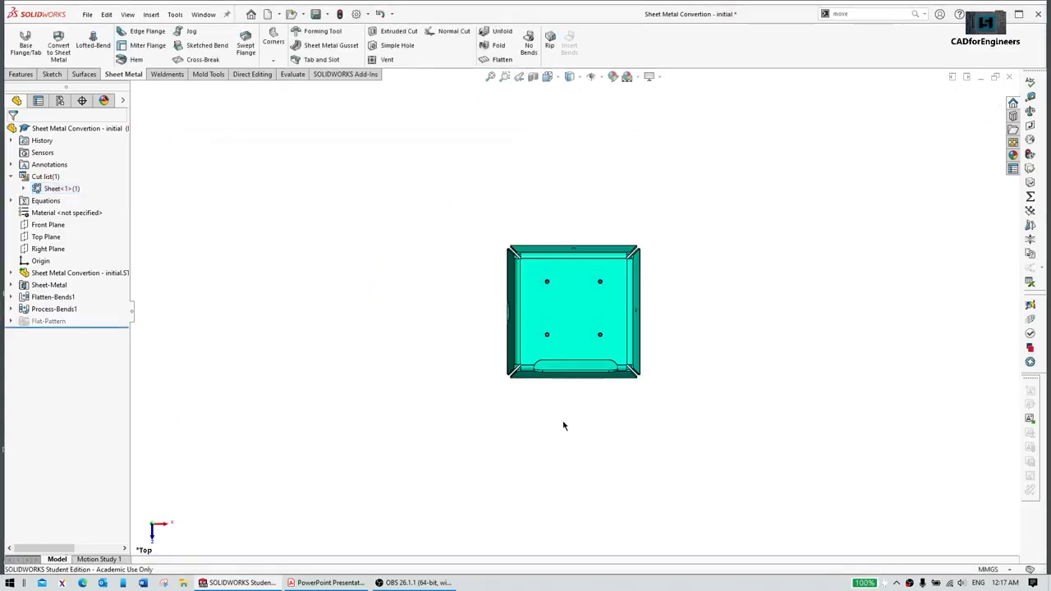
Step: Examine the folded box and read the Q18 task on removing geometry in the PDF presentation
right_drag(703, 327, 732, 277)
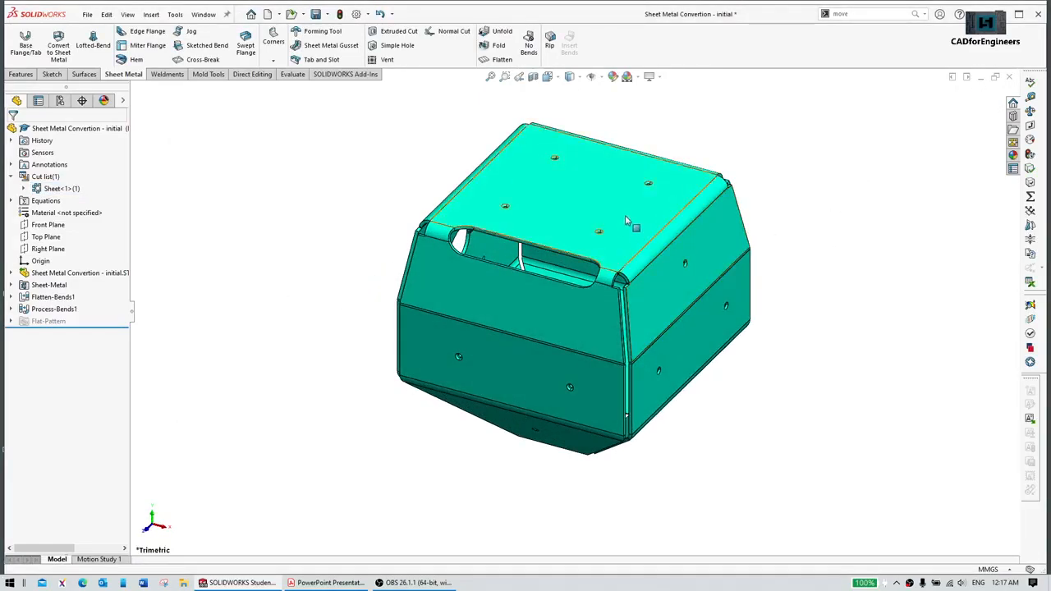
scroll(628, 219, down, 1)
scroll(629, 215, down, 1)
scroll(698, 296, up, 1)
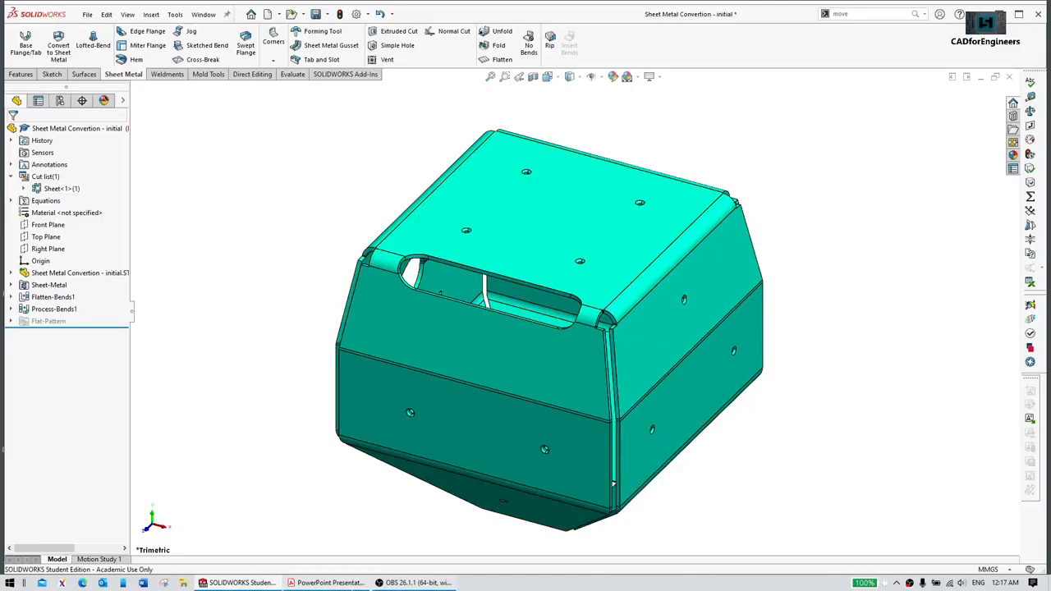
click(327, 583)
scroll(439, 310, down, 3)
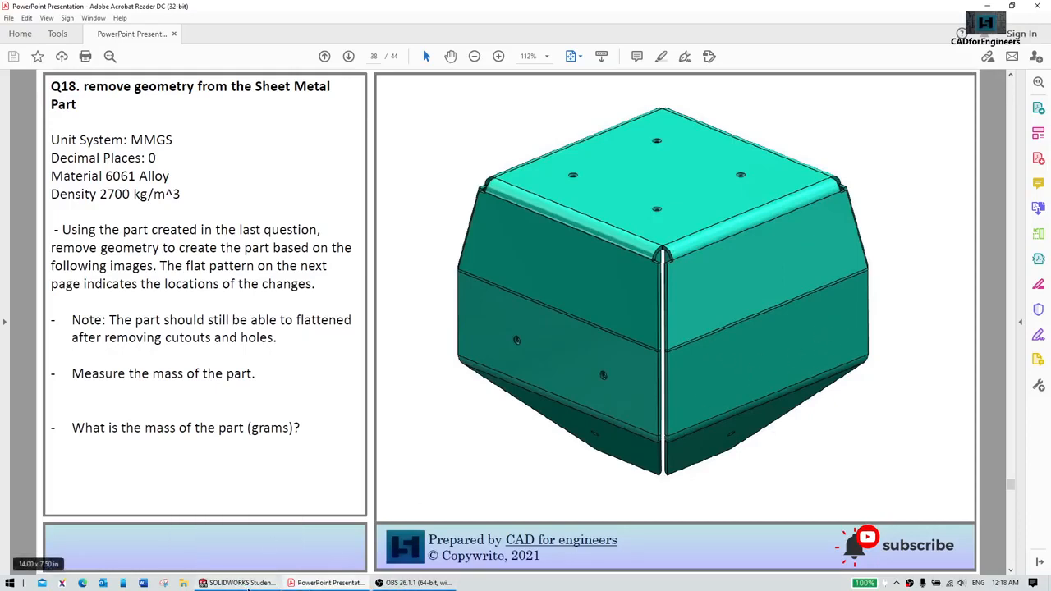
click(241, 584)
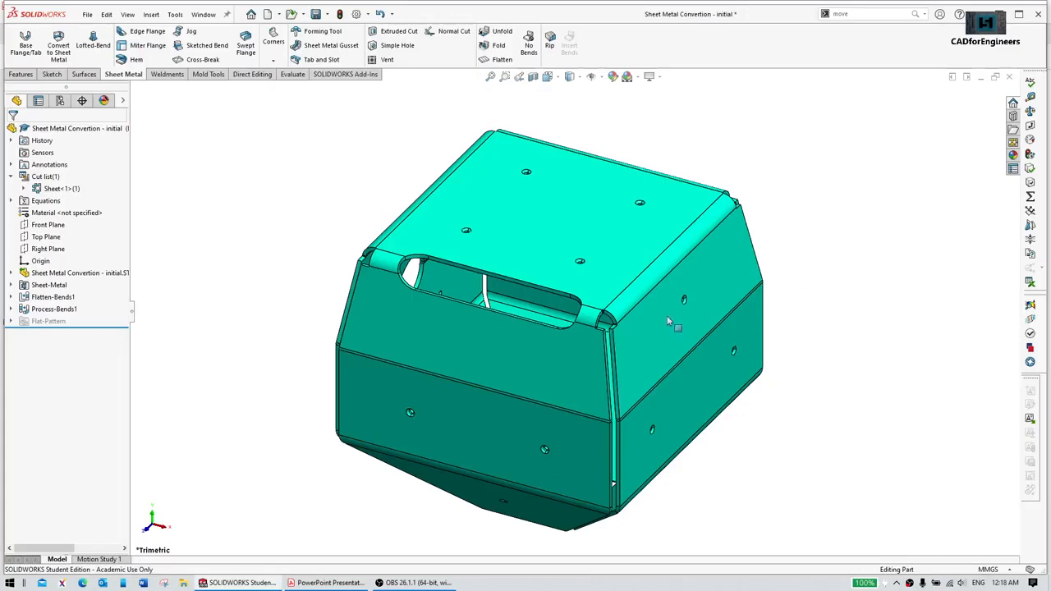
middle_drag(668, 322, 586, 361)
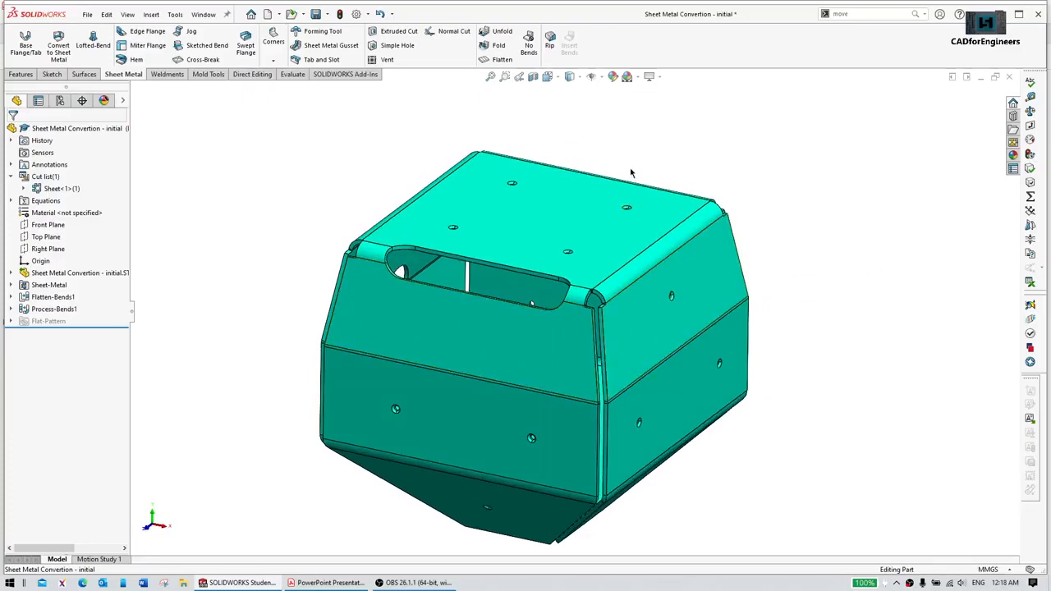
click(253, 74)
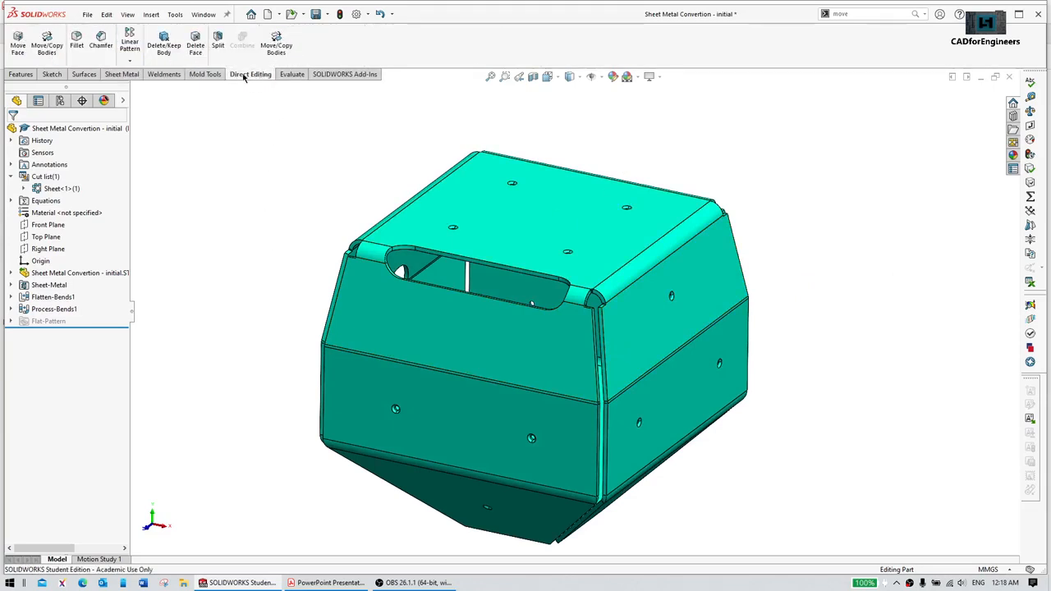
click(197, 47)
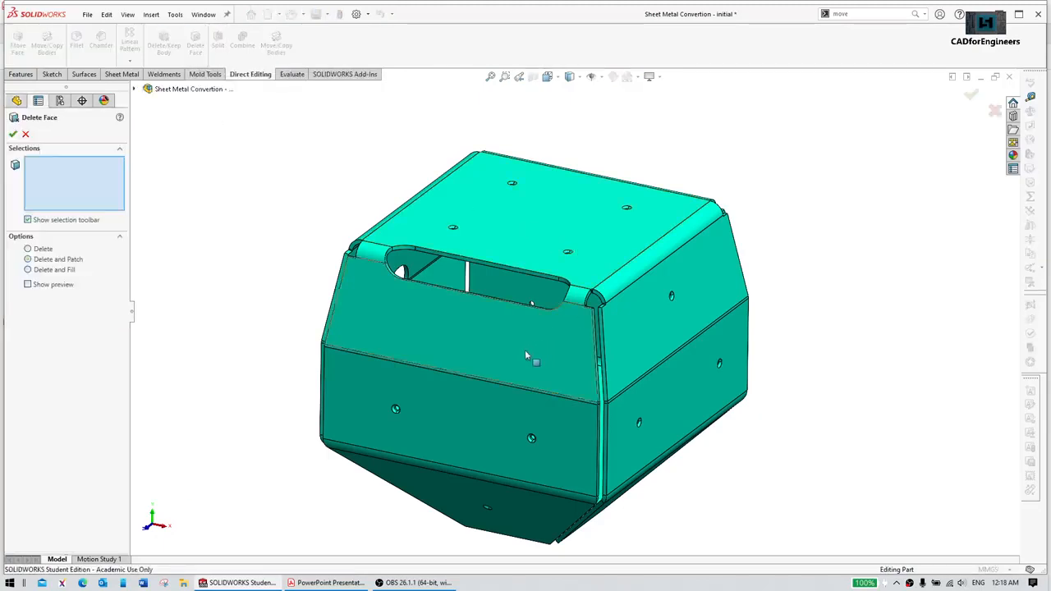
scroll(525, 350, down, 2)
middle_drag(494, 341, 498, 332)
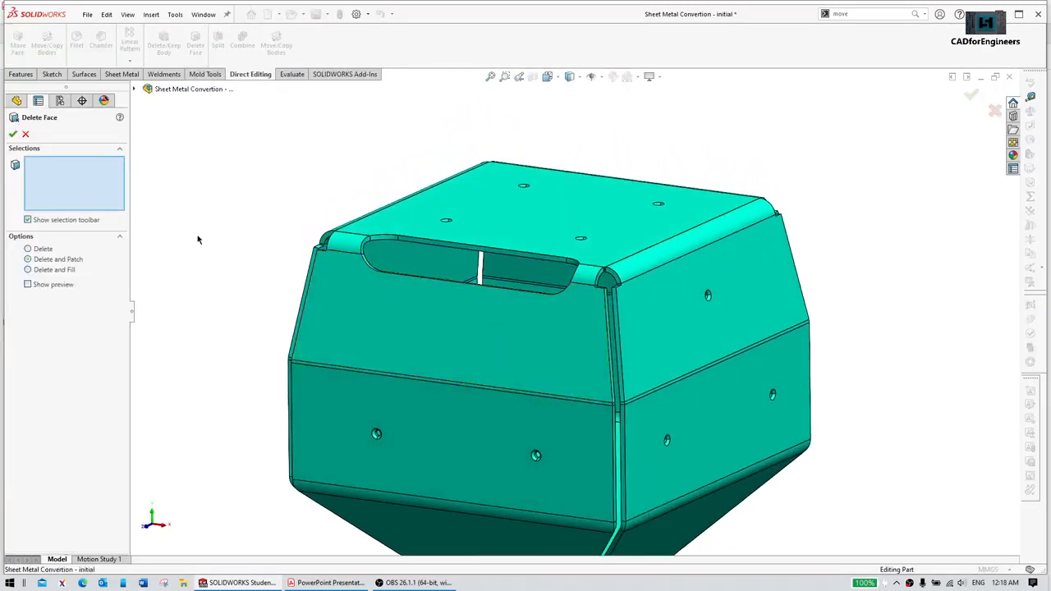
click(26, 133)
Step: Flatten the part and examine the slot where it crosses the bend line in the flat pattern
scroll(416, 296, up, 3)
middle_drag(417, 296, 530, 353)
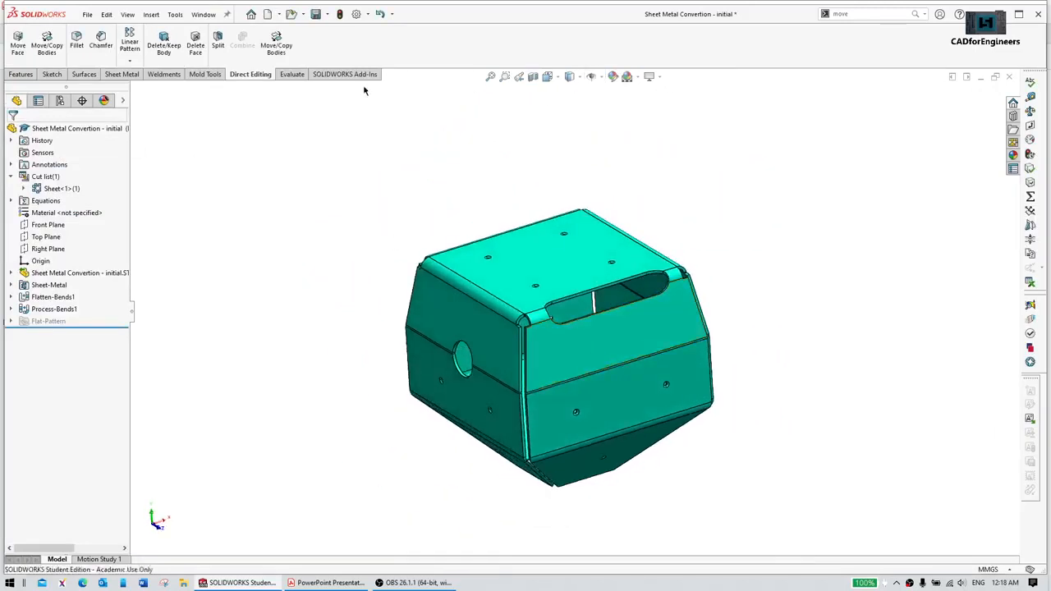
click(123, 74)
click(501, 60)
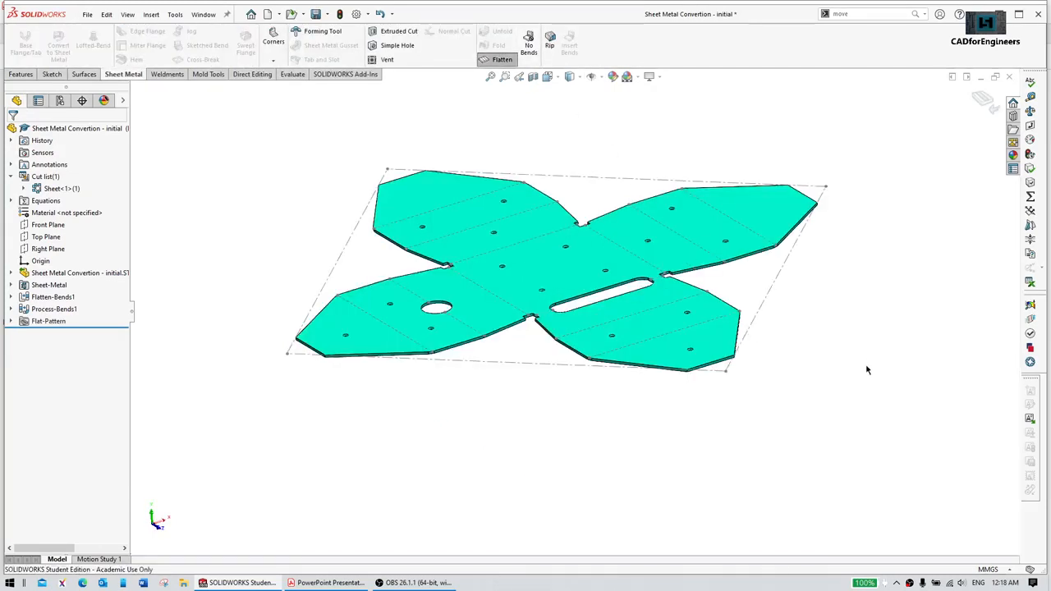
right_drag(867, 368, 868, 303)
scroll(584, 373, down, 4)
middle_drag(606, 403, 554, 380)
scroll(511, 352, down, 3)
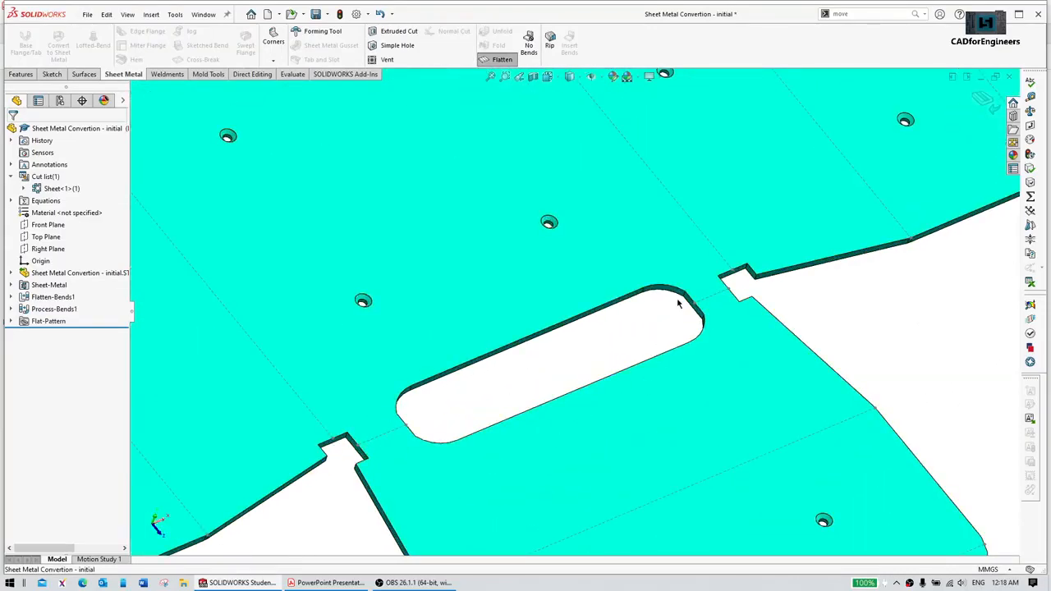
scroll(510, 302, up, 3)
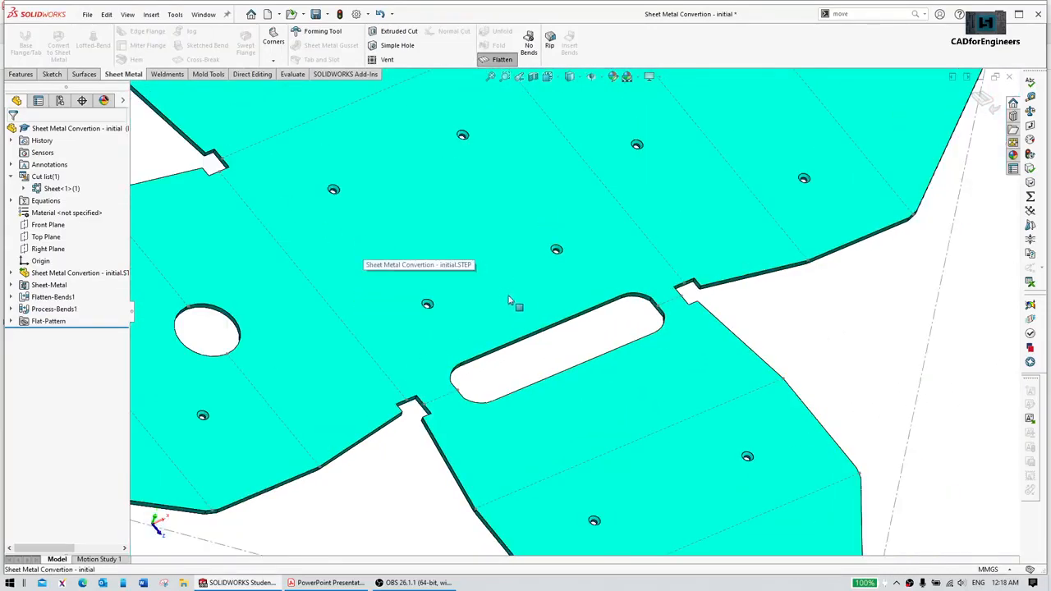
key(f)
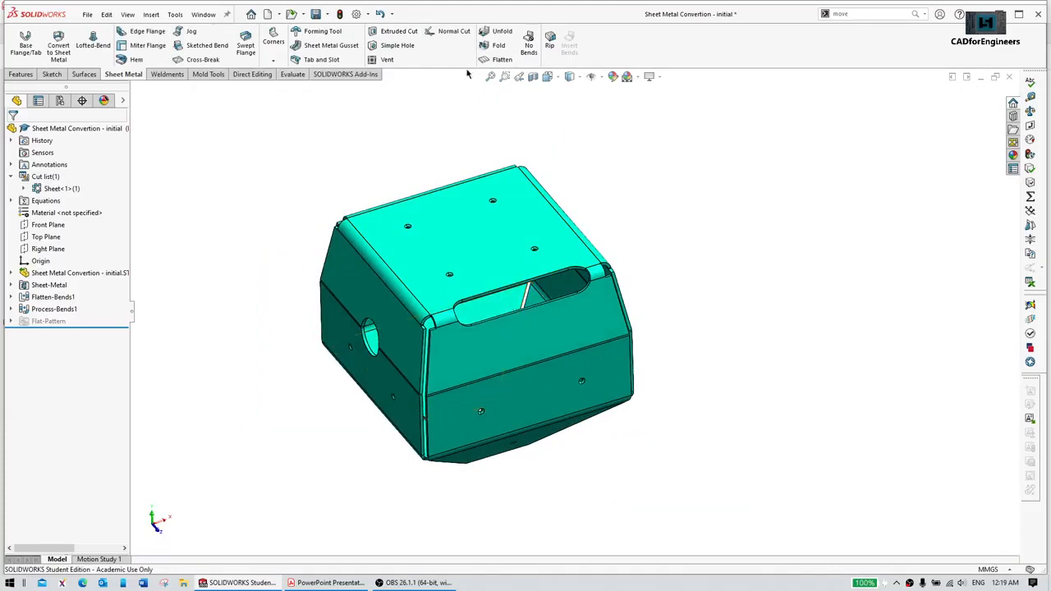
Step: Unfold the bend crossed by the slot, using the box's top face as the fixed face
click(499, 37)
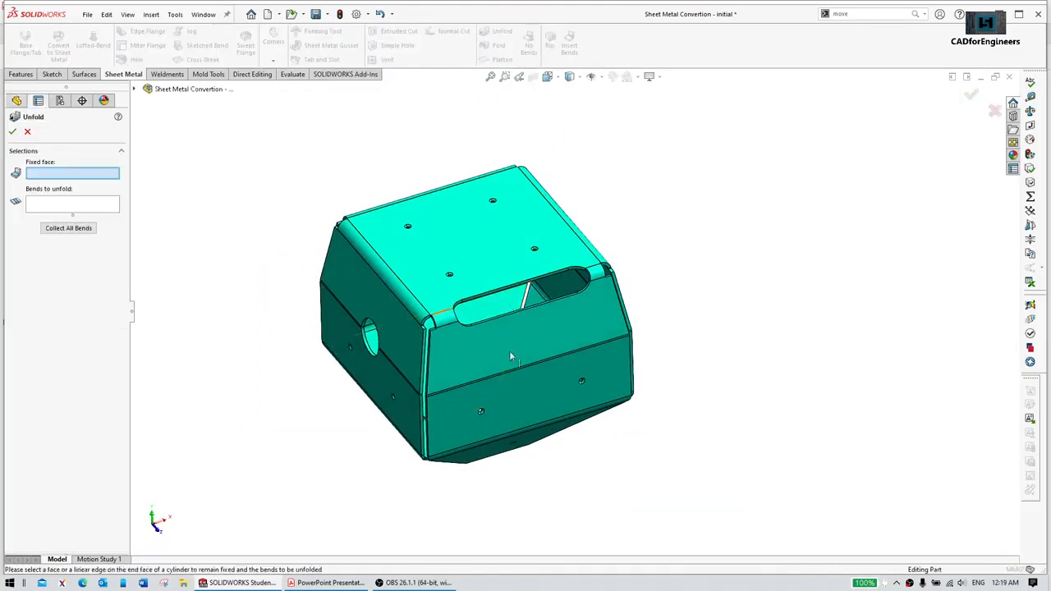
middle_drag(509, 351, 549, 314)
scroll(505, 222, down, 2)
click(514, 223)
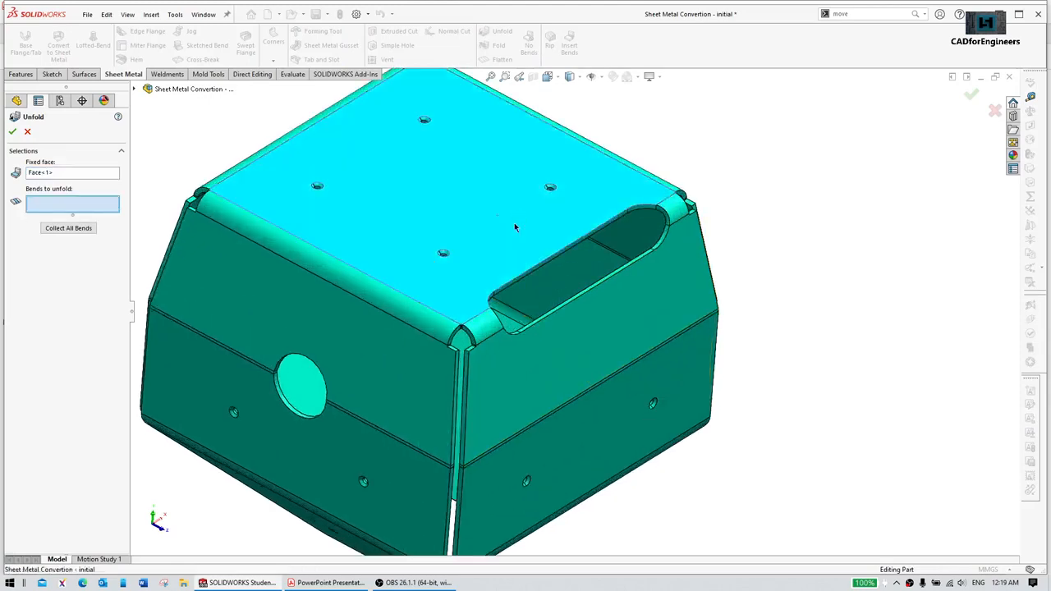
scroll(514, 223, down, 1)
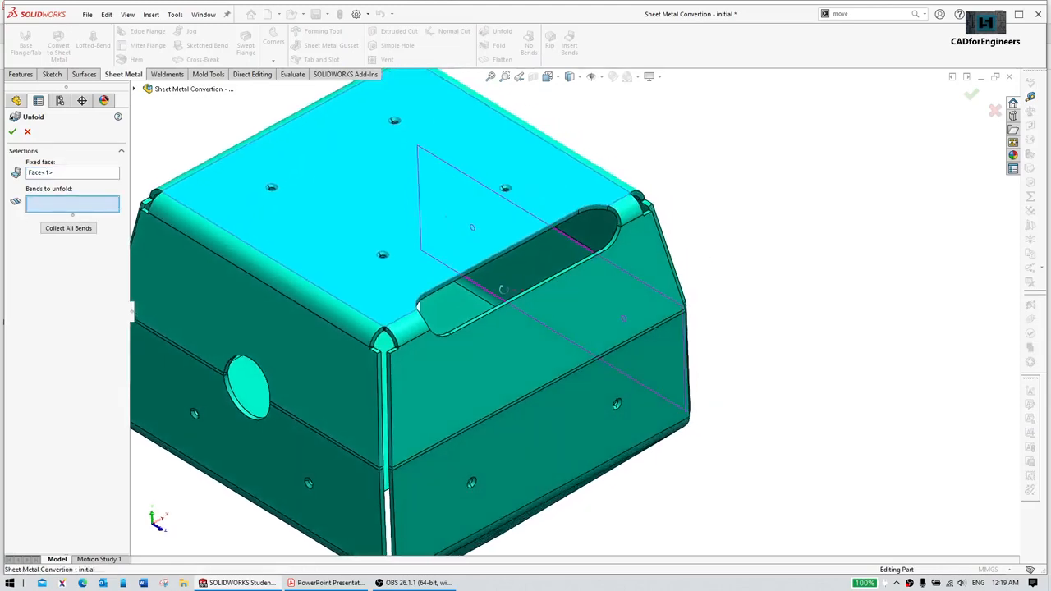
click(417, 335)
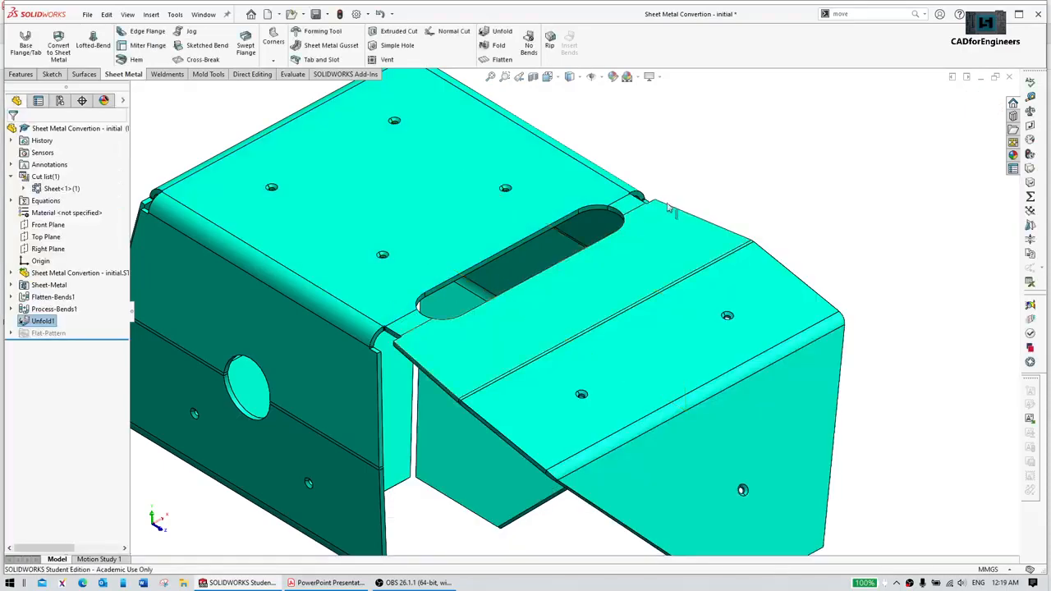
Step: Examine the slot and the unfolded bend faces at both of its ends, including the adjoining corner relief
middle_drag(561, 256, 608, 215)
scroll(448, 273, up, 2)
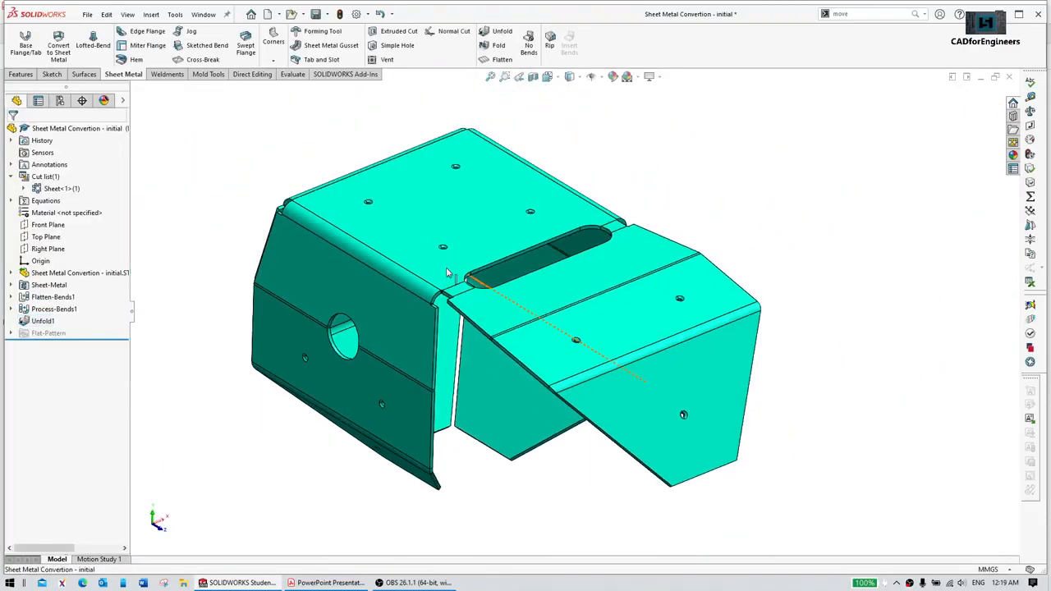
scroll(562, 263, down, 3)
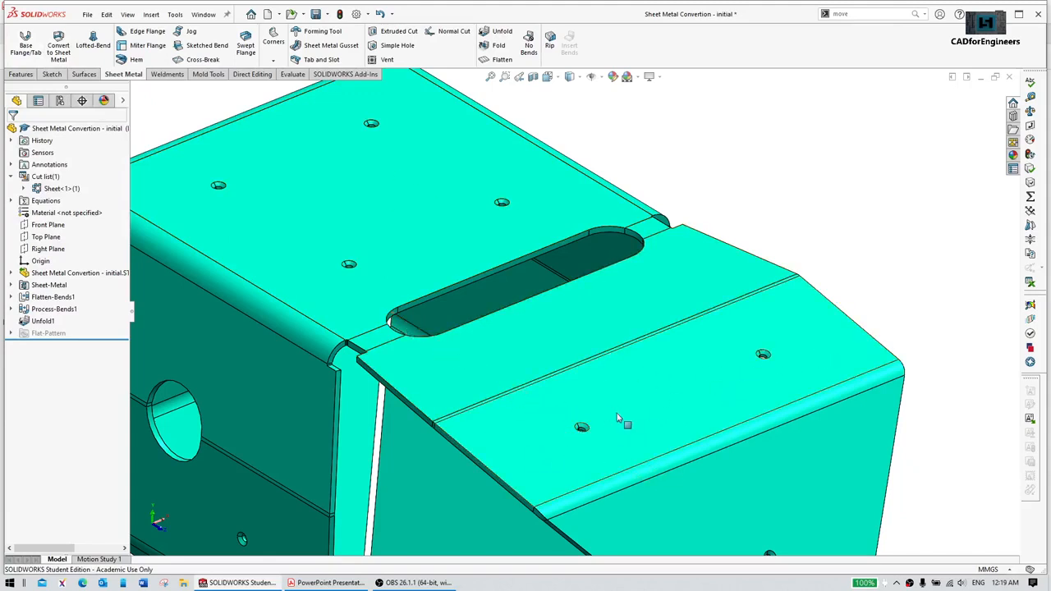
scroll(485, 307, down, 5)
scroll(401, 377, up, 2)
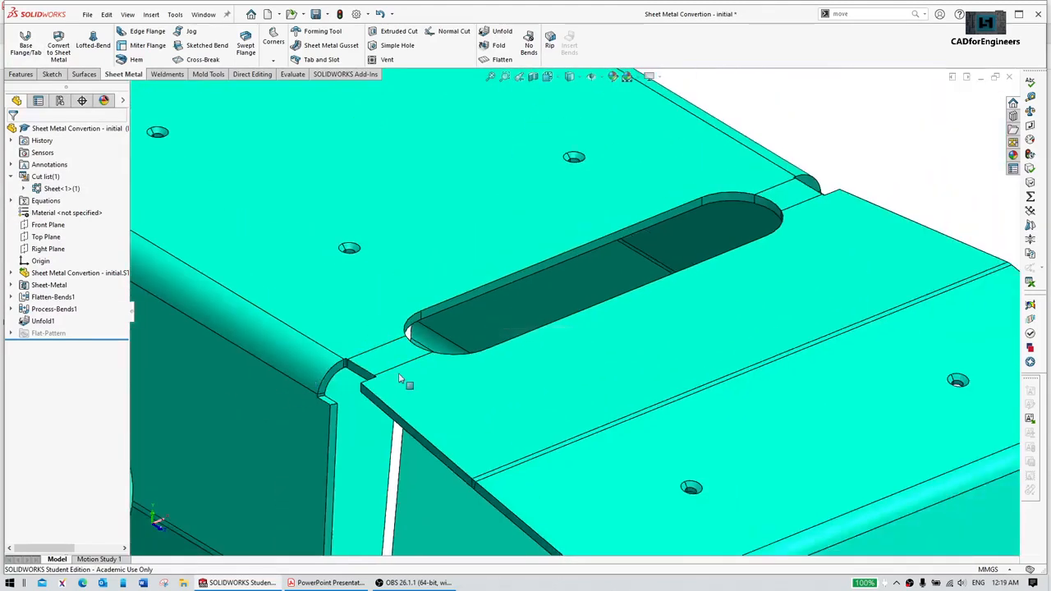
middle_drag(421, 367, 427, 383)
scroll(386, 350, down, 2)
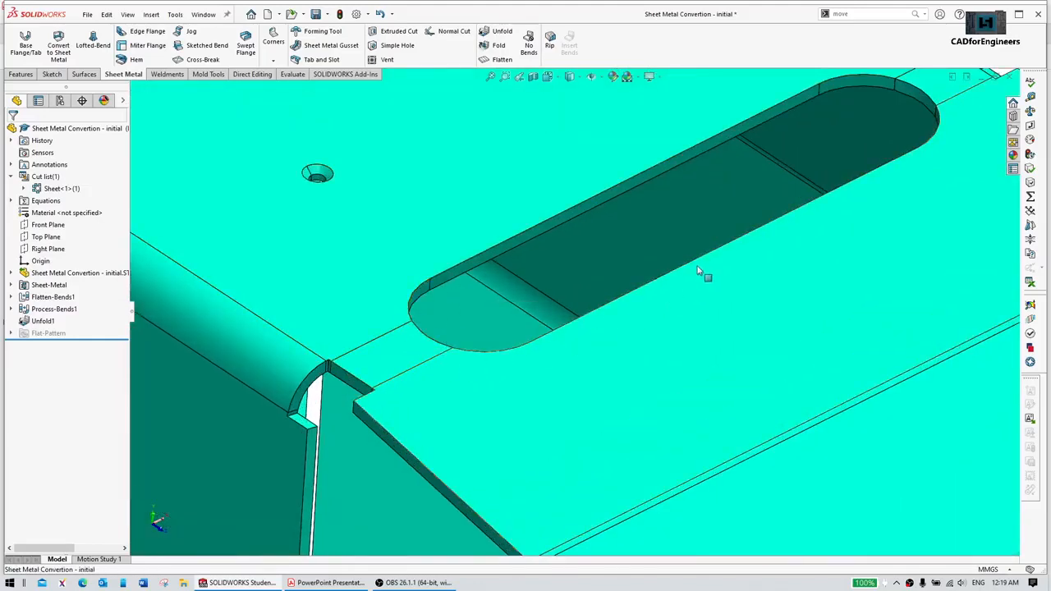
scroll(889, 170, up, 2)
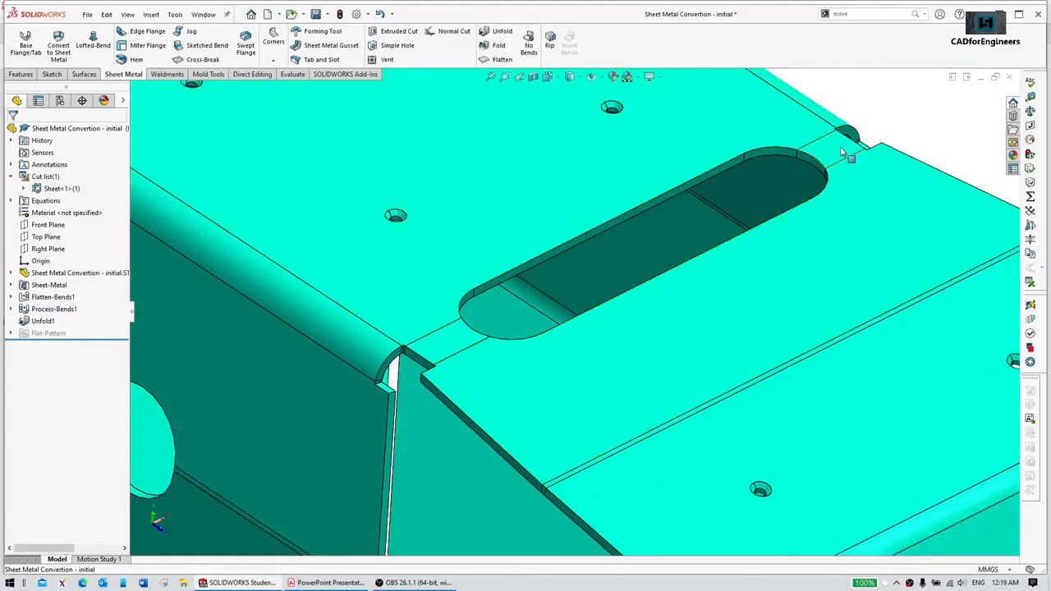
click(448, 355)
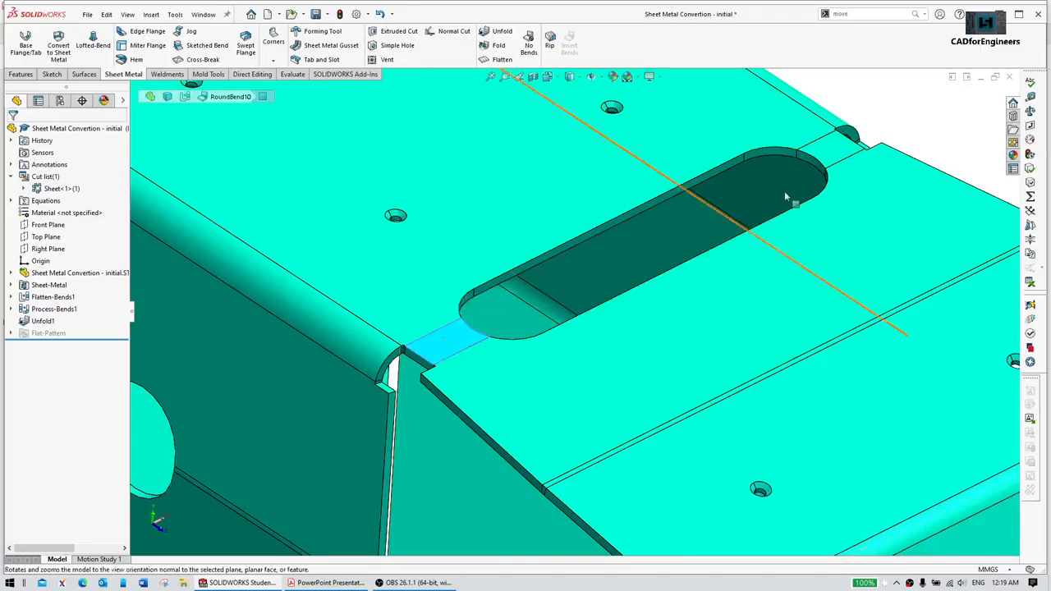
click(831, 158)
click(946, 148)
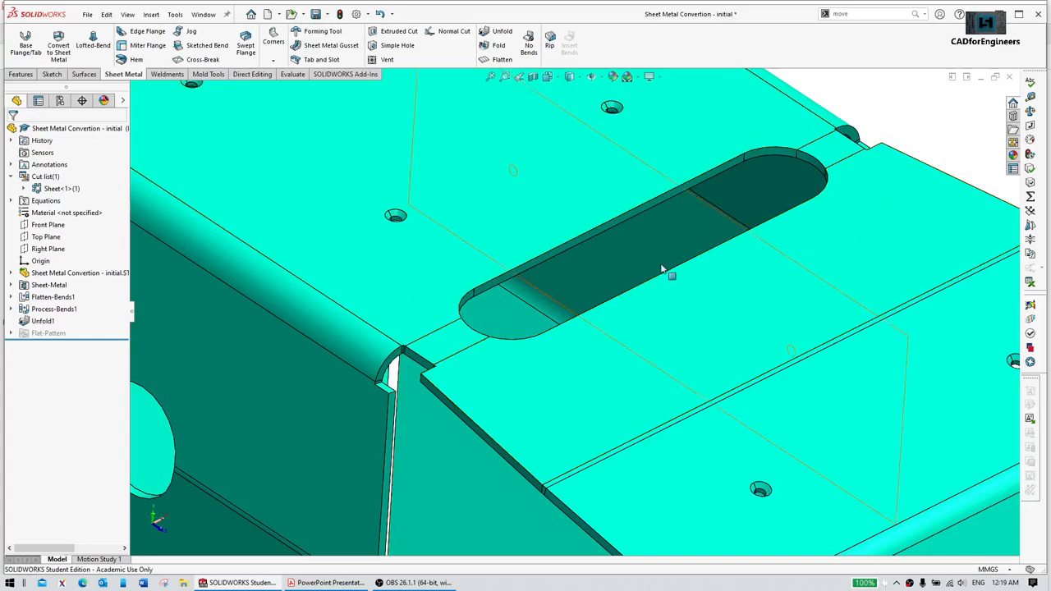
scroll(612, 281, up, 5)
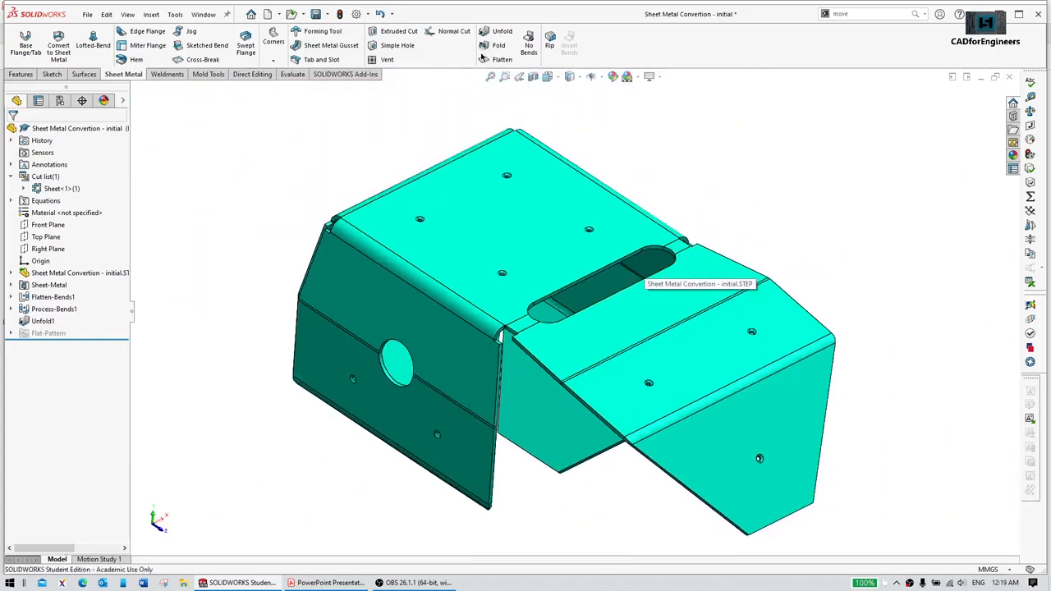
scroll(561, 311, down, 5)
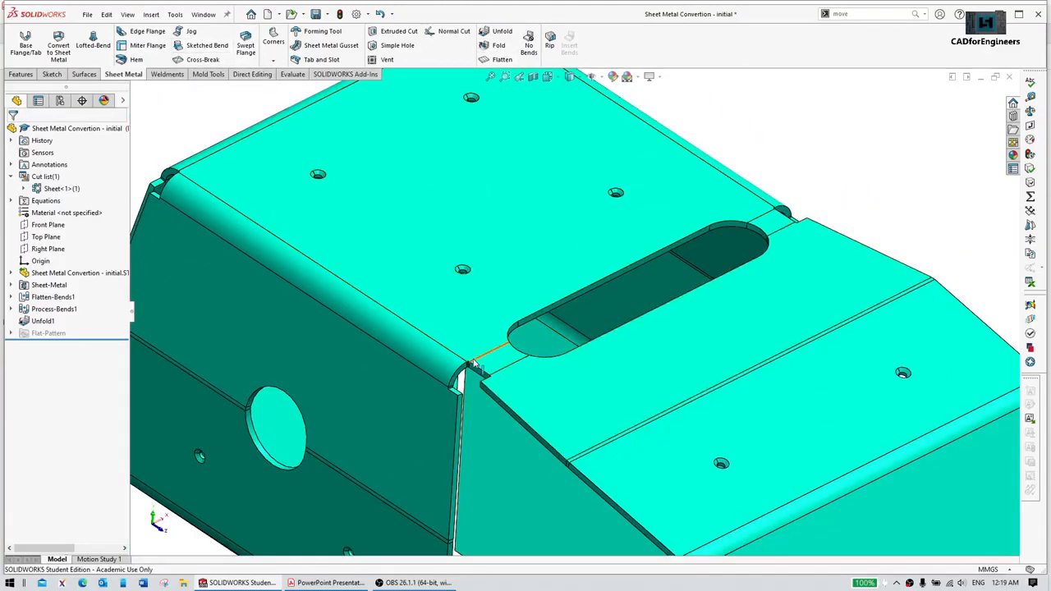
scroll(497, 368, down, 6)
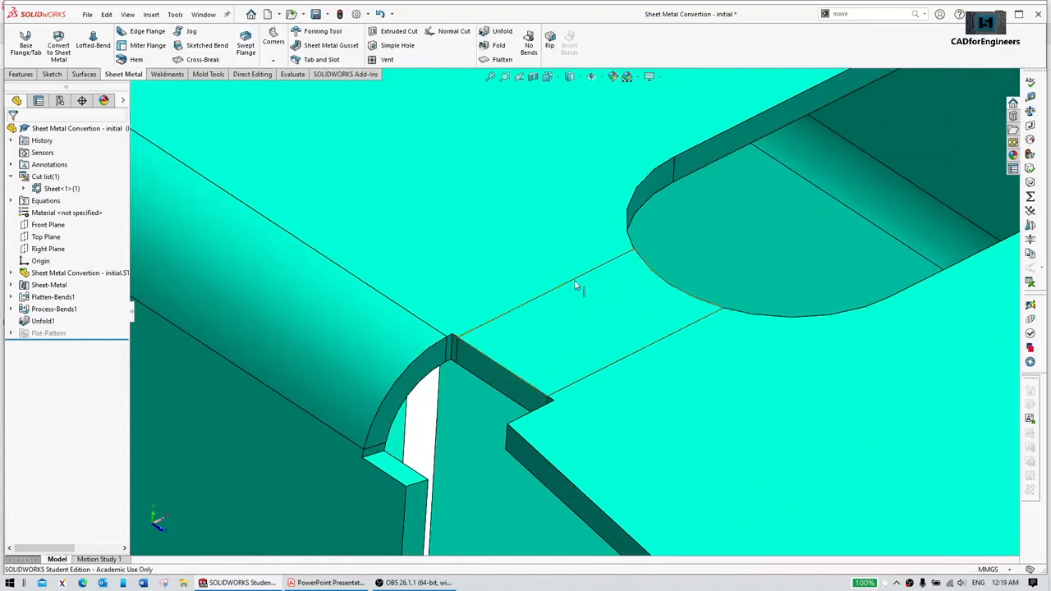
scroll(810, 198, up, 2)
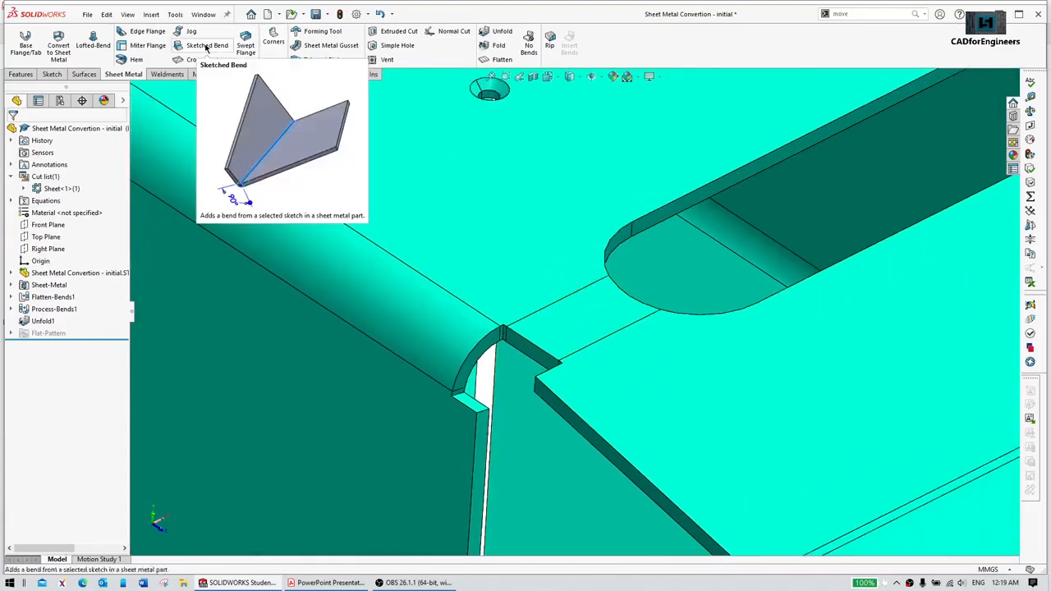
Step: Examine the partly unfolded box around the slot, the corner relief and the adjoining side panels
scroll(792, 217, up, 8)
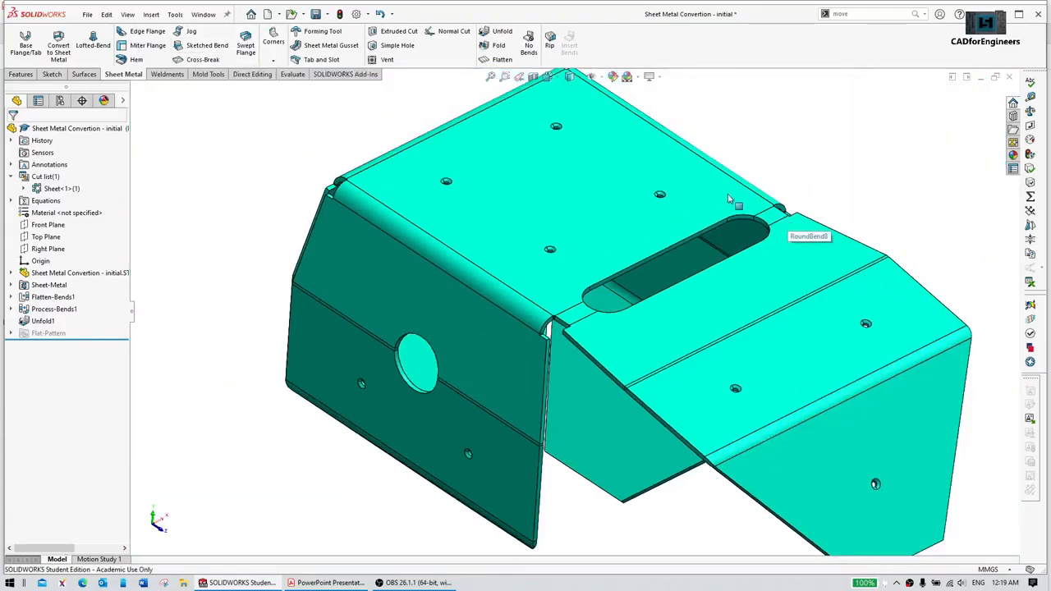
middle_drag(685, 389, 698, 335)
scroll(698, 335, down, 3)
click(650, 364)
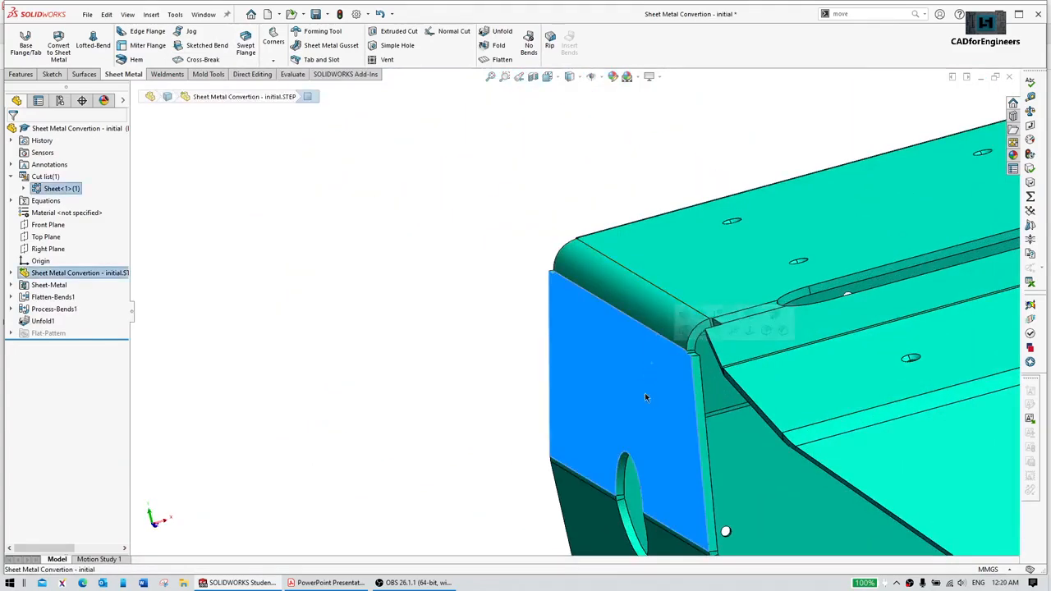
scroll(645, 393, up, 2)
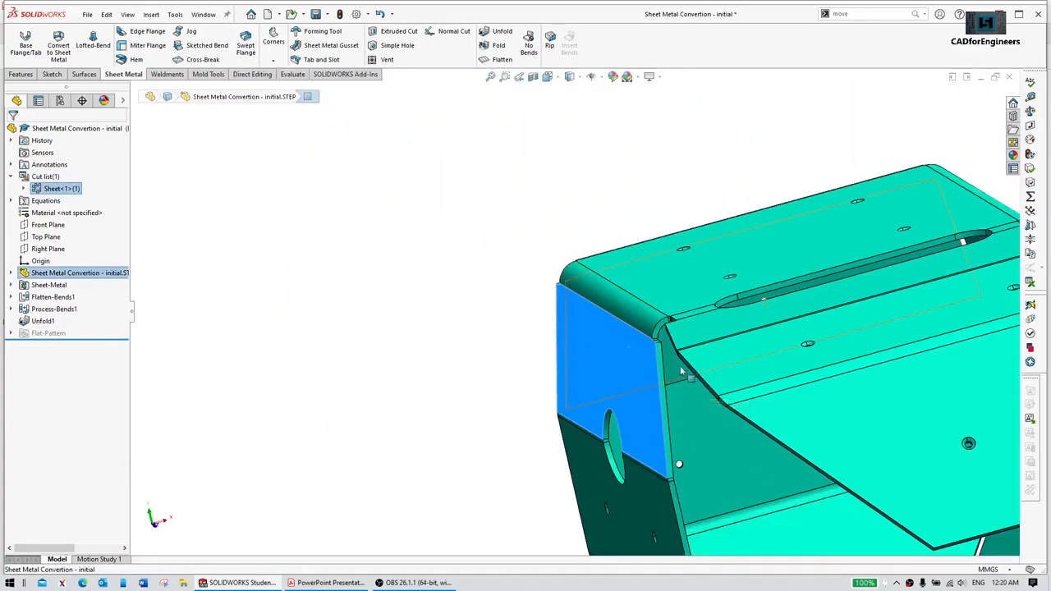
scroll(647, 393, up, 2)
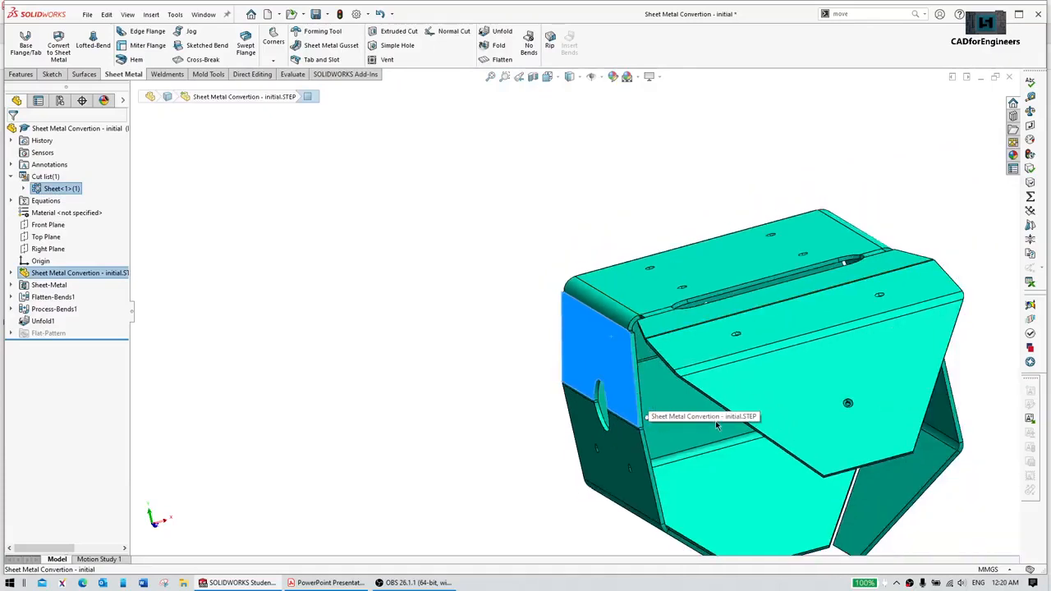
middle_drag(789, 384, 810, 396)
scroll(810, 396, up, 2)
click(832, 264)
scroll(731, 271, down, 2)
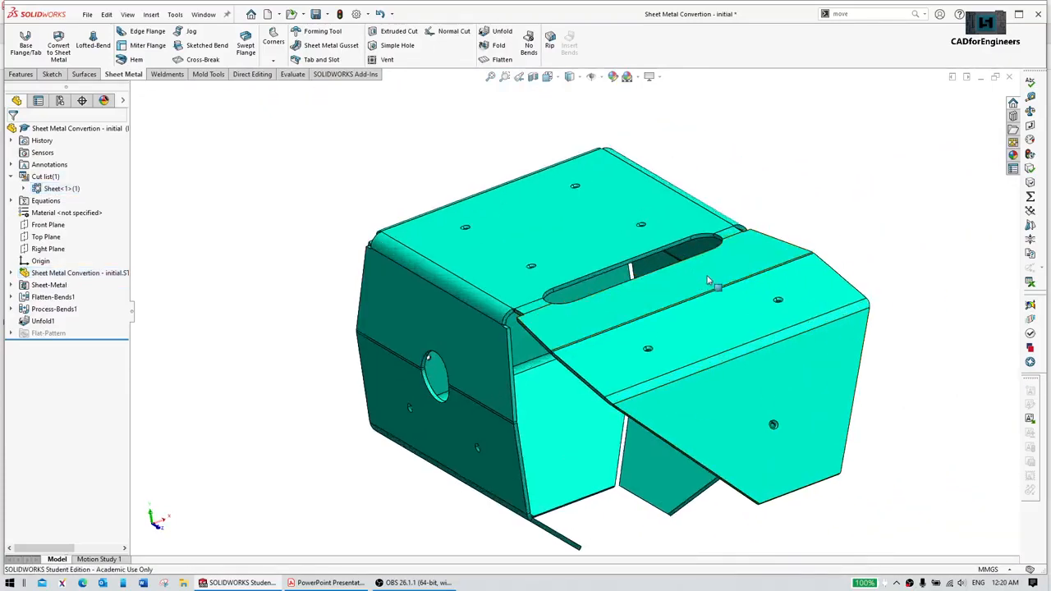
scroll(723, 320, up, 2)
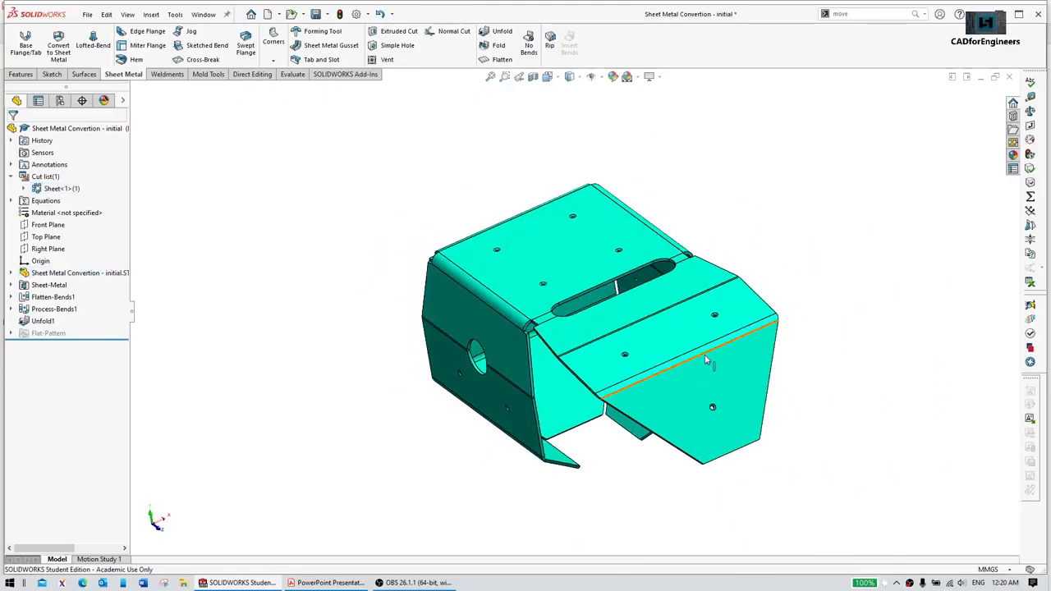
scroll(690, 349, down, 3)
Step: Remove the unfold feature so that the box is fully folded again
scroll(647, 340, up, 2)
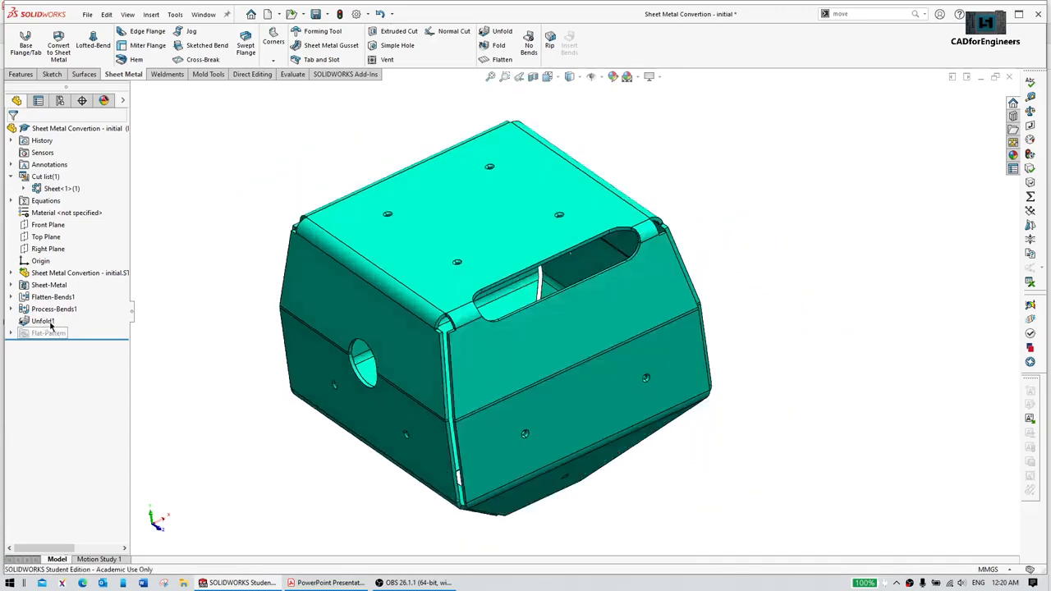
scroll(576, 316, up, 2)
ctrl+middle_drag(578, 315, 673, 314)
Step: Delete and patch all wall faces of the long slot crossing the box's top bend, using Delete Face
click(257, 75)
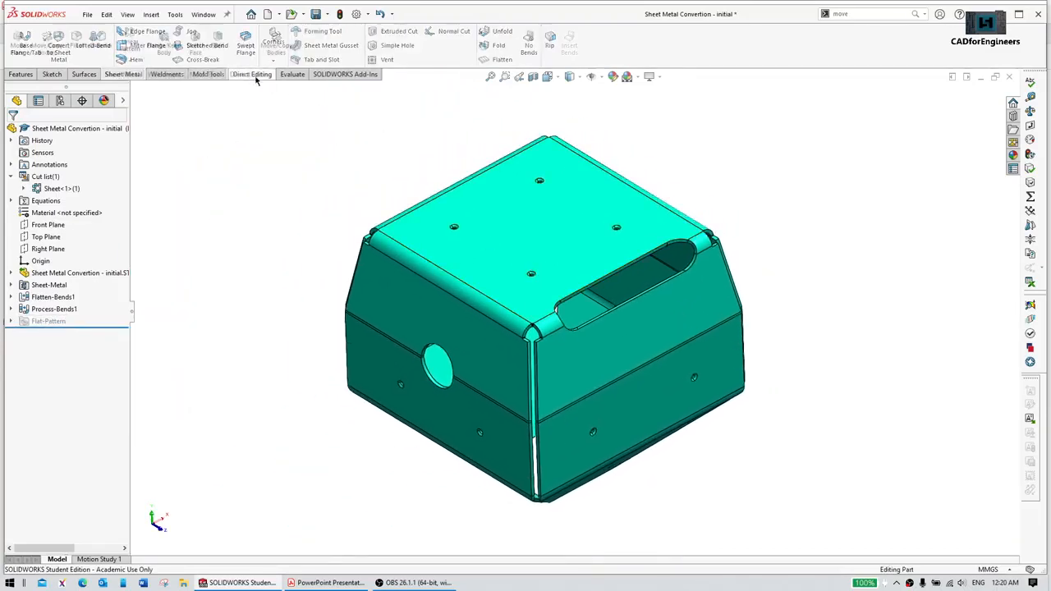
click(196, 45)
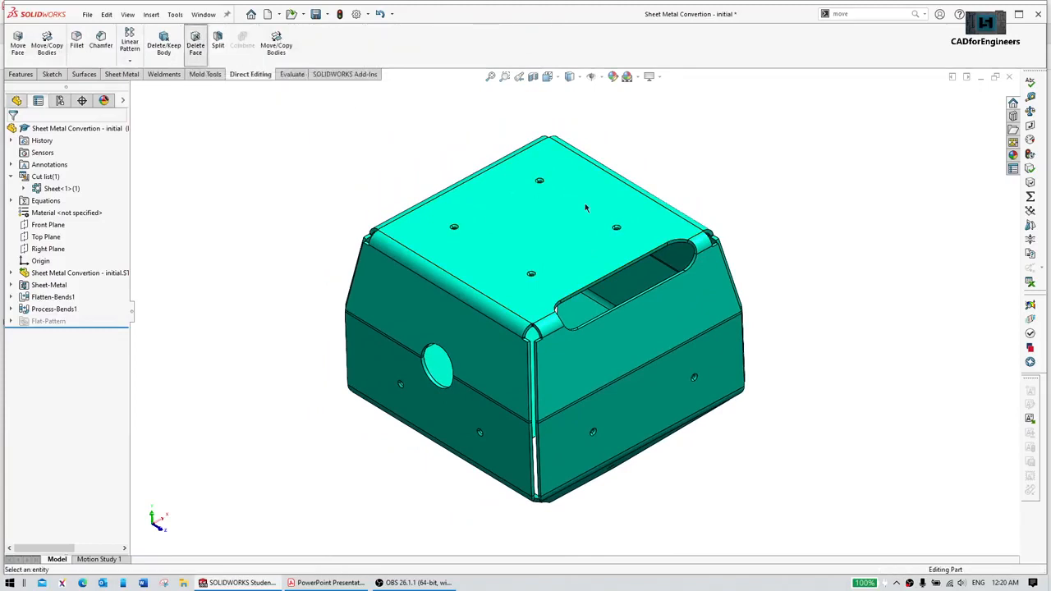
scroll(643, 255, down, 5)
click(575, 235)
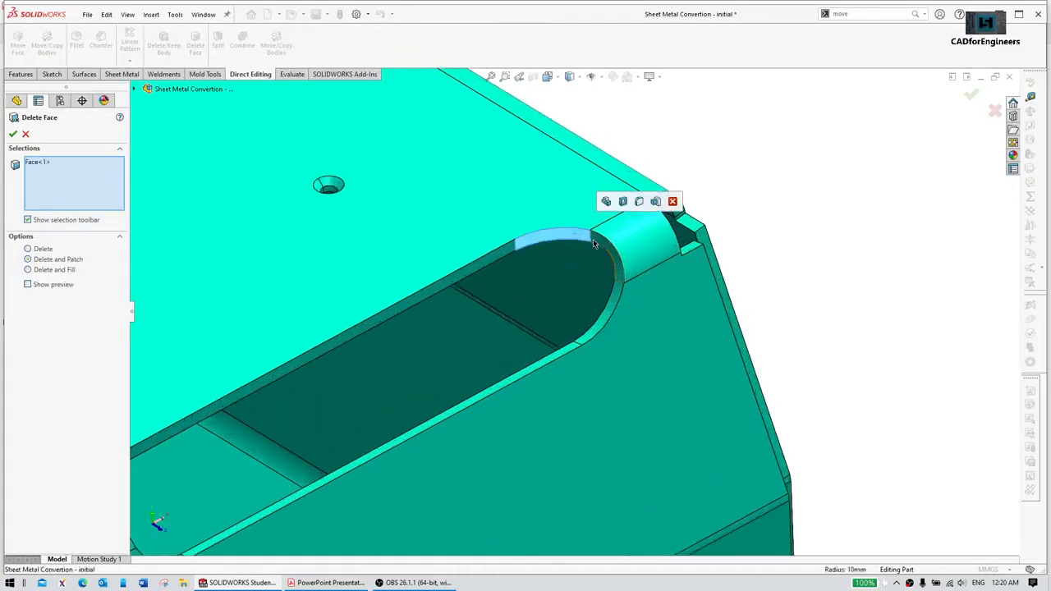
click(615, 277)
click(589, 335)
click(526, 288)
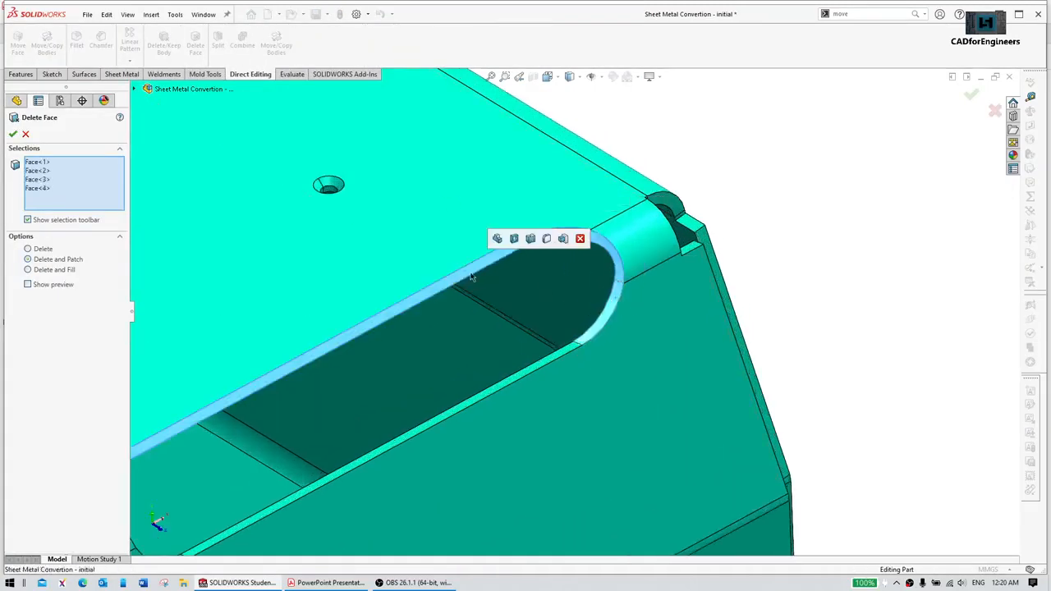
click(517, 387)
scroll(401, 392, up, 5)
middle_drag(401, 393, 406, 328)
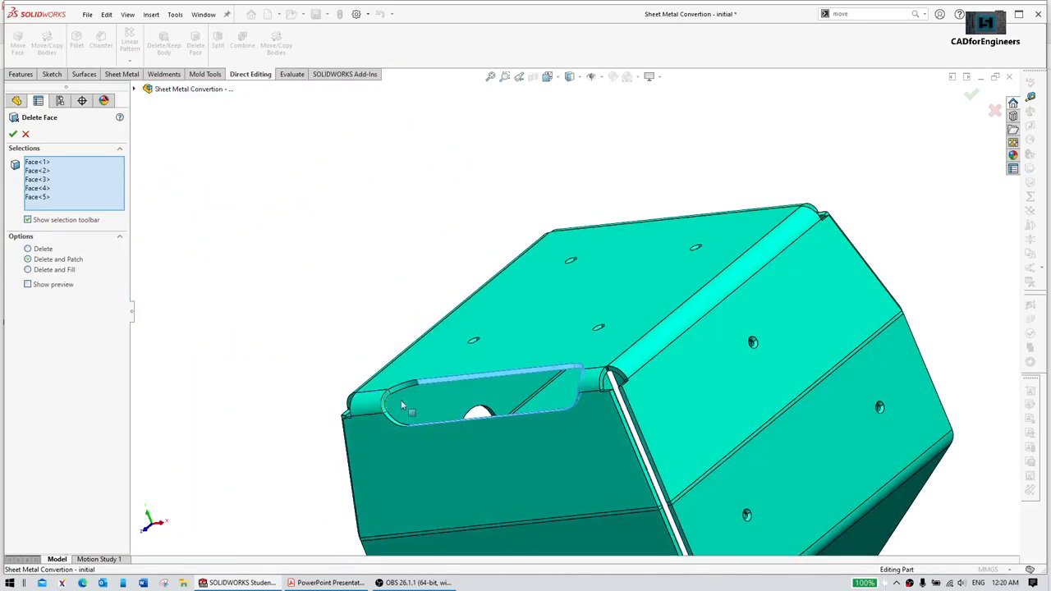
scroll(407, 328, down, 5)
click(389, 327)
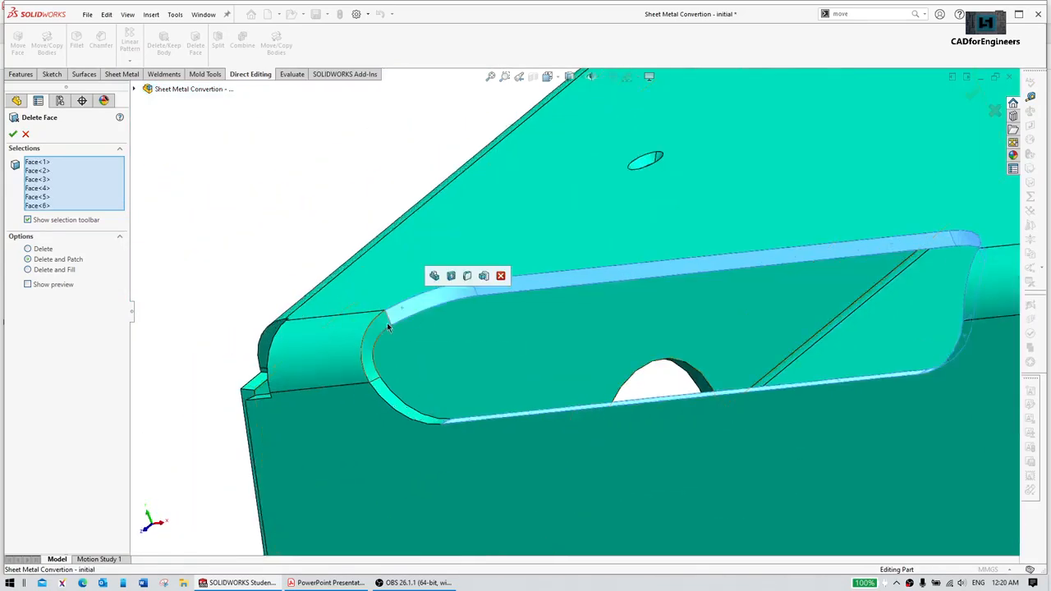
click(393, 398)
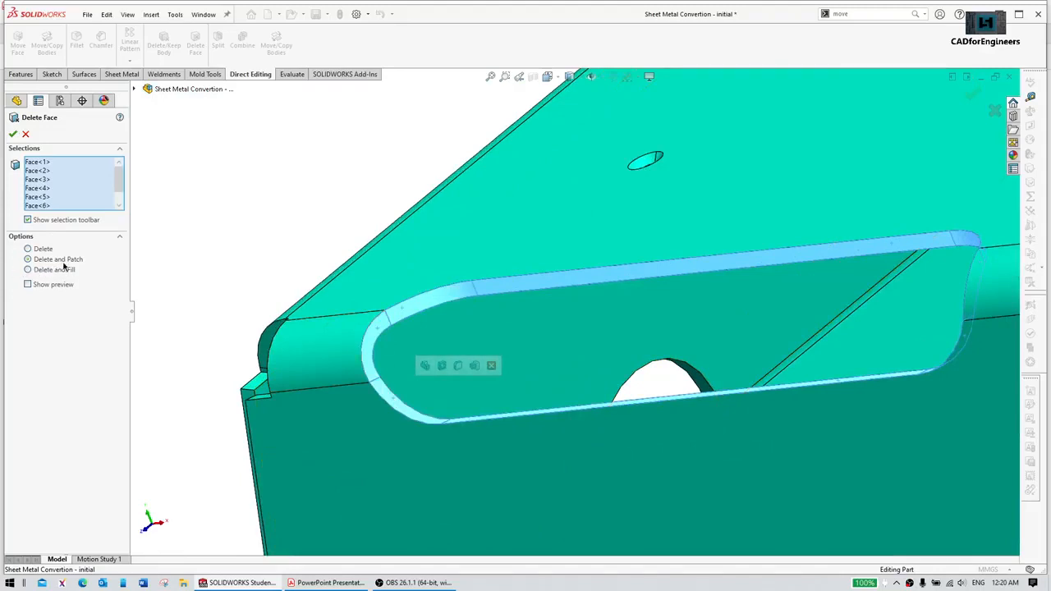
click(12, 134)
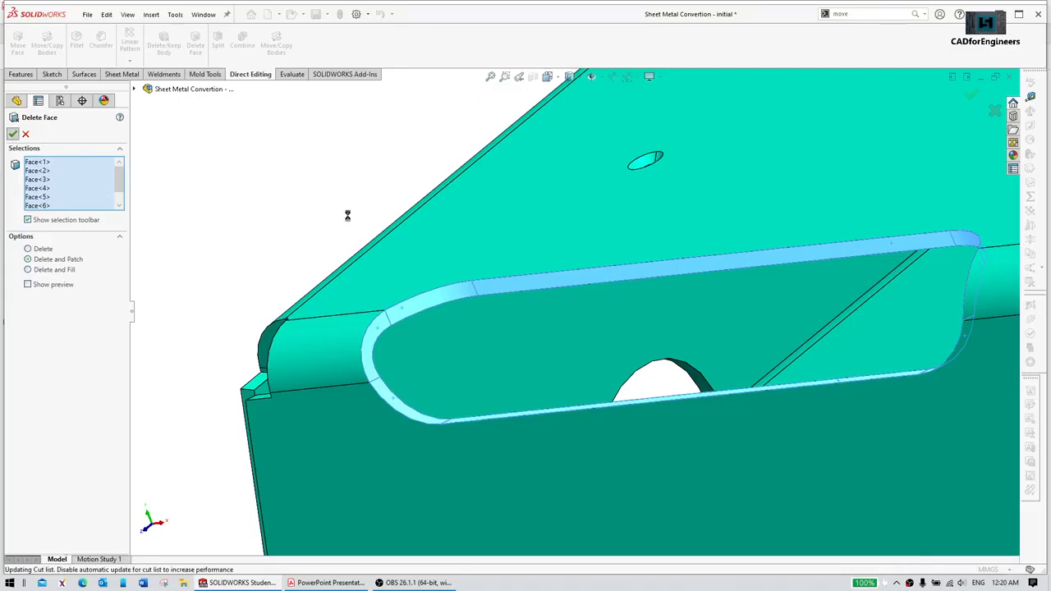
Step: Start another Delete Face and select the conical and cylindrical faces of one countersunk hole on the lower panel below the removed slot
scroll(893, 336, up, 5)
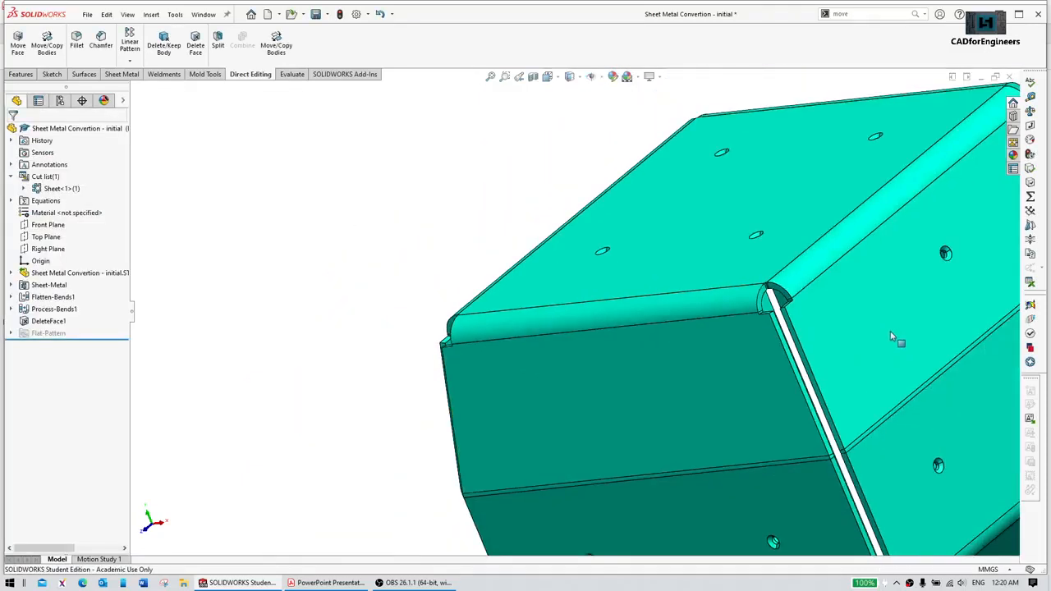
scroll(893, 336, up, 3)
middle_drag(720, 369, 793, 315)
scroll(752, 398, down, 6)
scroll(425, 362, down, 3)
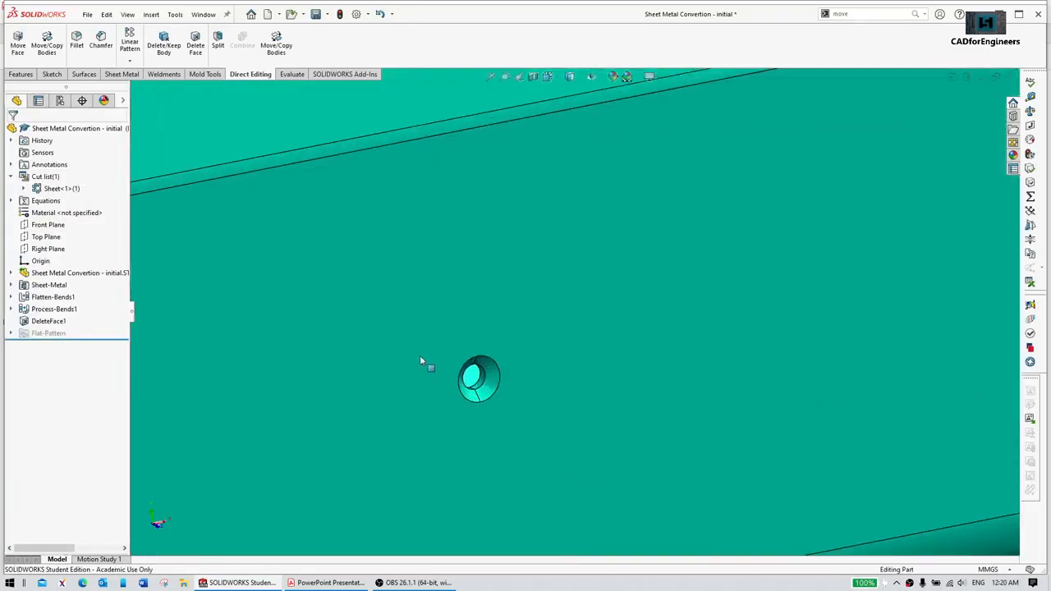
click(196, 45)
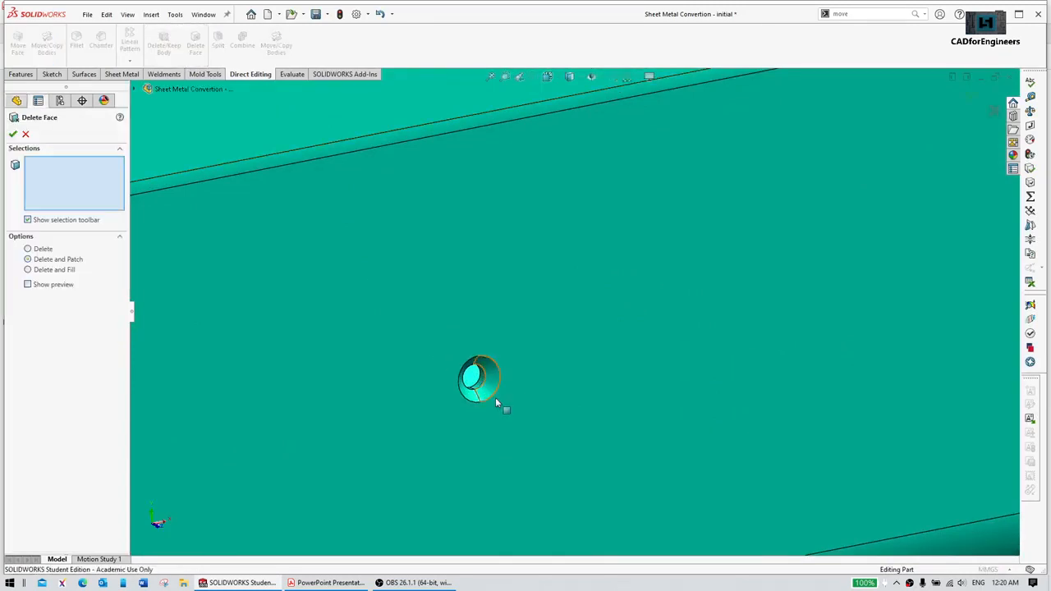
scroll(497, 403, down, 5)
click(501, 350)
click(504, 368)
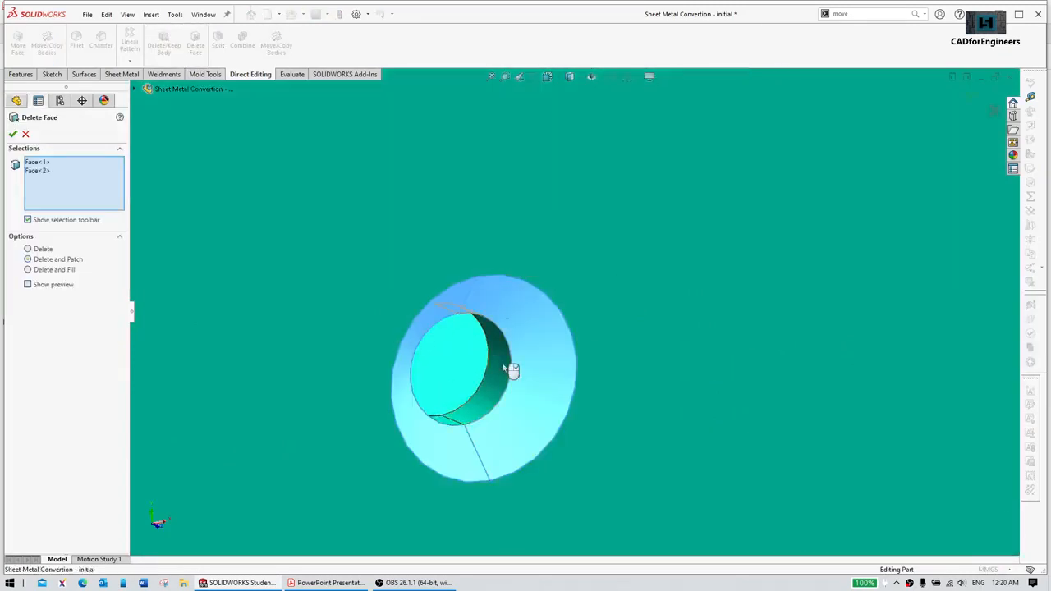
click(504, 368)
middle_drag(504, 368, 431, 420)
click(427, 423)
Step: Add the faces of the panel's second countersunk hole and delete and patch both holes
scroll(467, 418, up, 8)
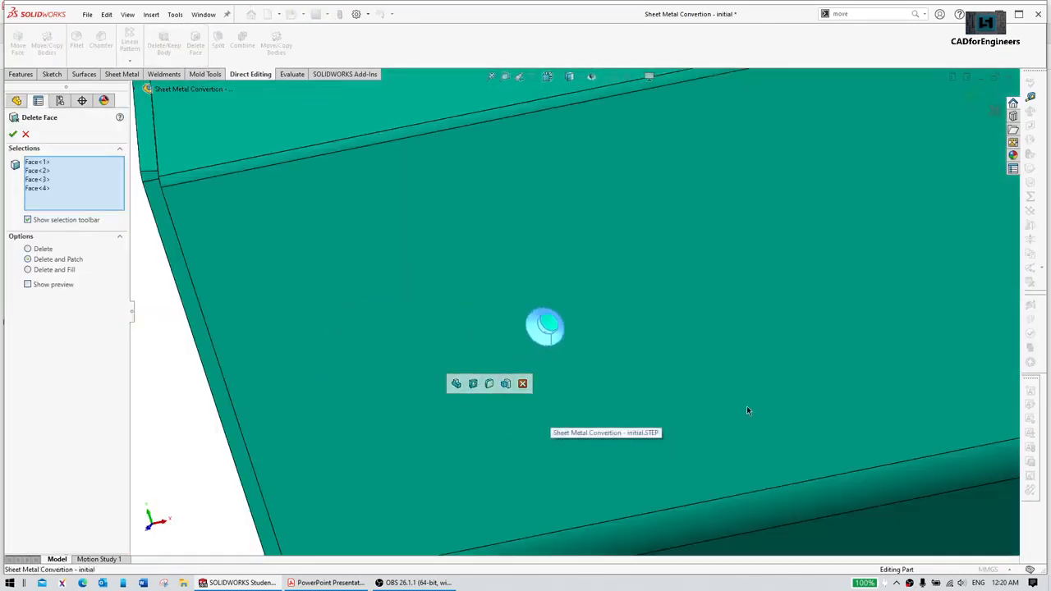
middle_drag(747, 411, 557, 310)
scroll(556, 312, down, 6)
click(565, 347)
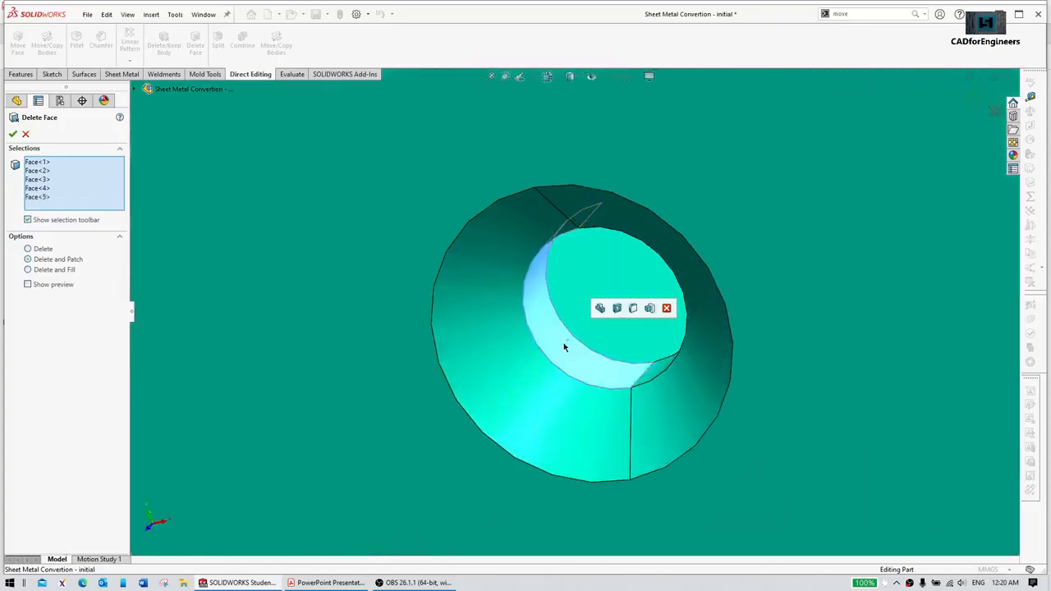
click(573, 398)
middle_drag(572, 397, 695, 258)
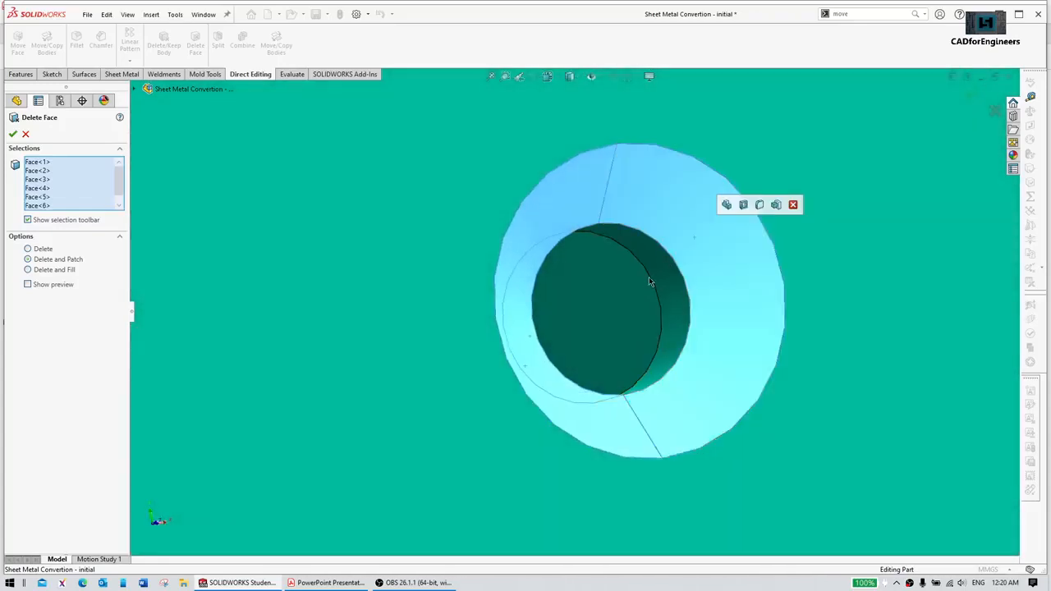
scroll(575, 302, up, 6)
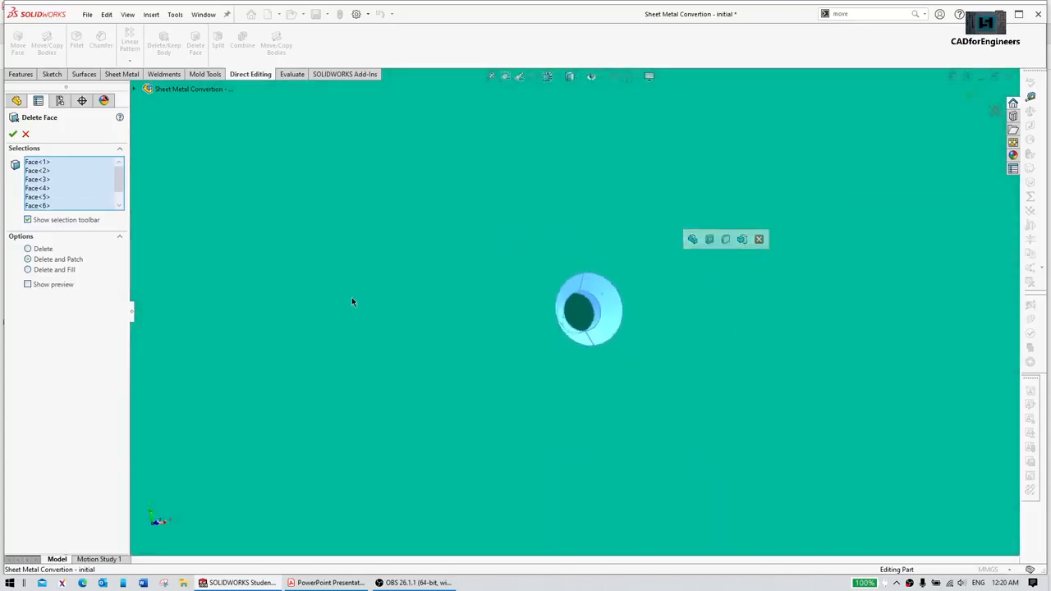
click(13, 134)
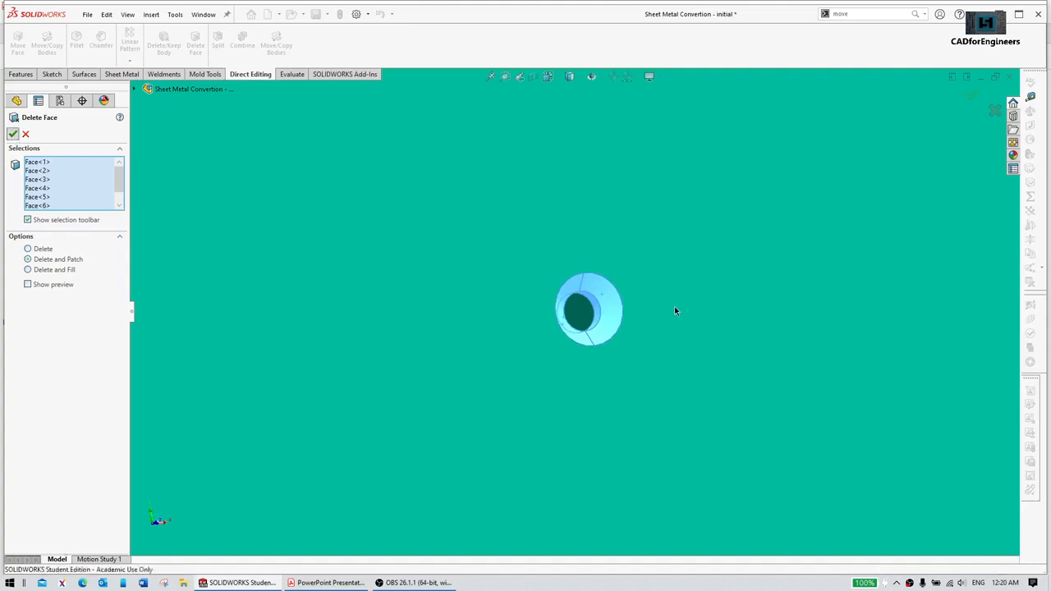
Step: Examine the large circular cutout where it crosses the bend on the adjacent side panel
scroll(677, 304, up, 4)
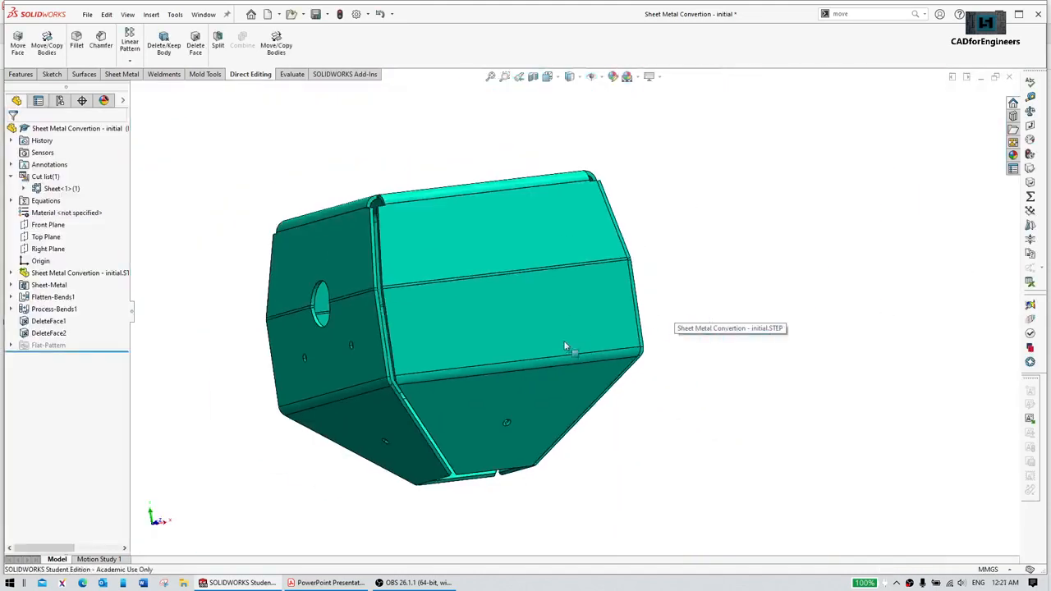
middle_drag(564, 341, 602, 403)
scroll(532, 262, down, 5)
scroll(446, 315, up, 4)
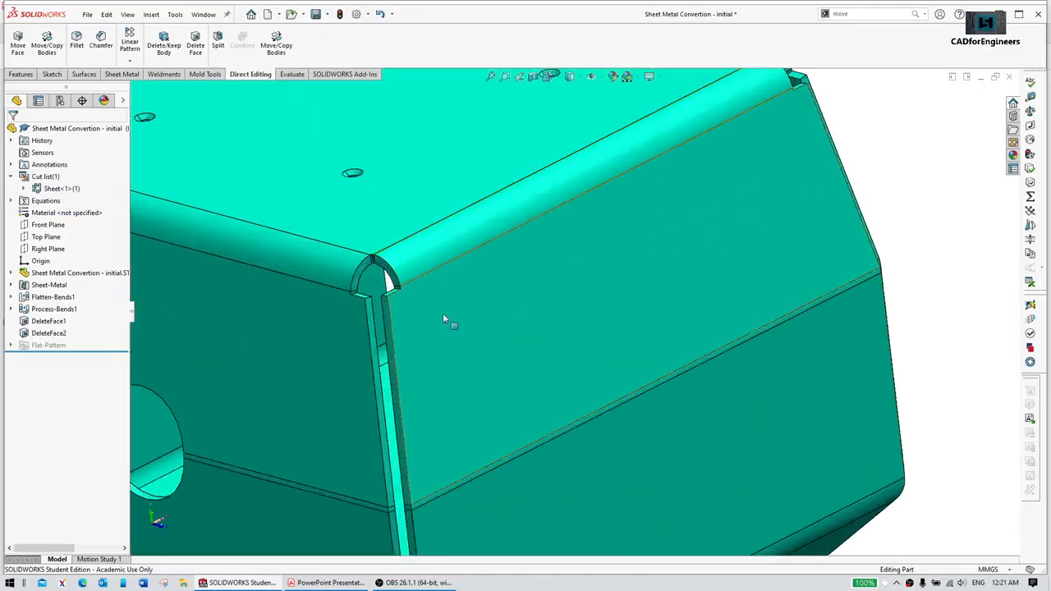
scroll(359, 328, down, 6)
scroll(452, 355, down, 1)
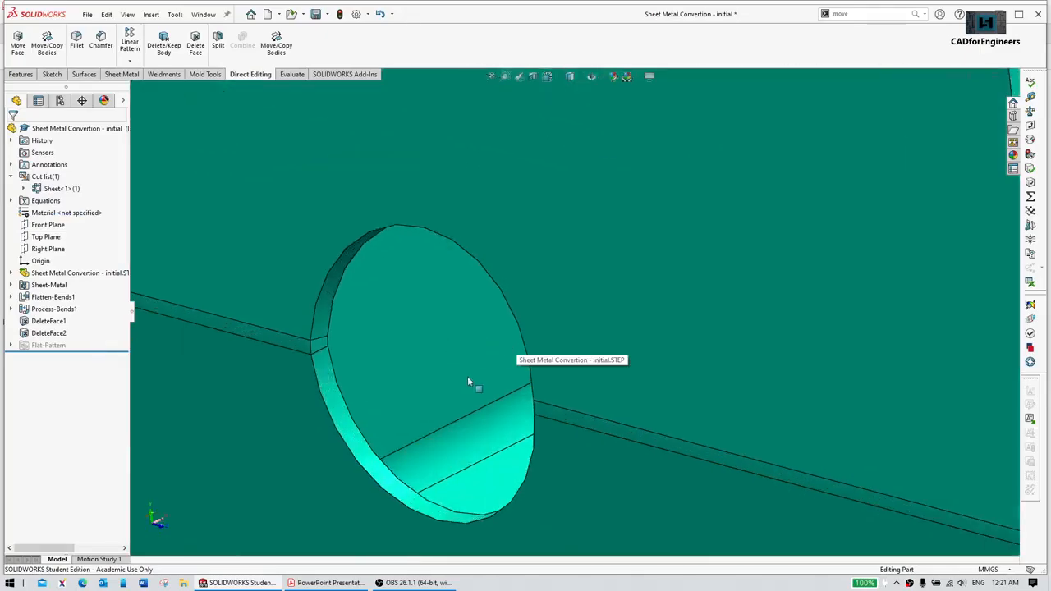
scroll(469, 380, up, 1)
middle_drag(503, 409, 523, 389)
ctrl+middle_drag(585, 307, 554, 355)
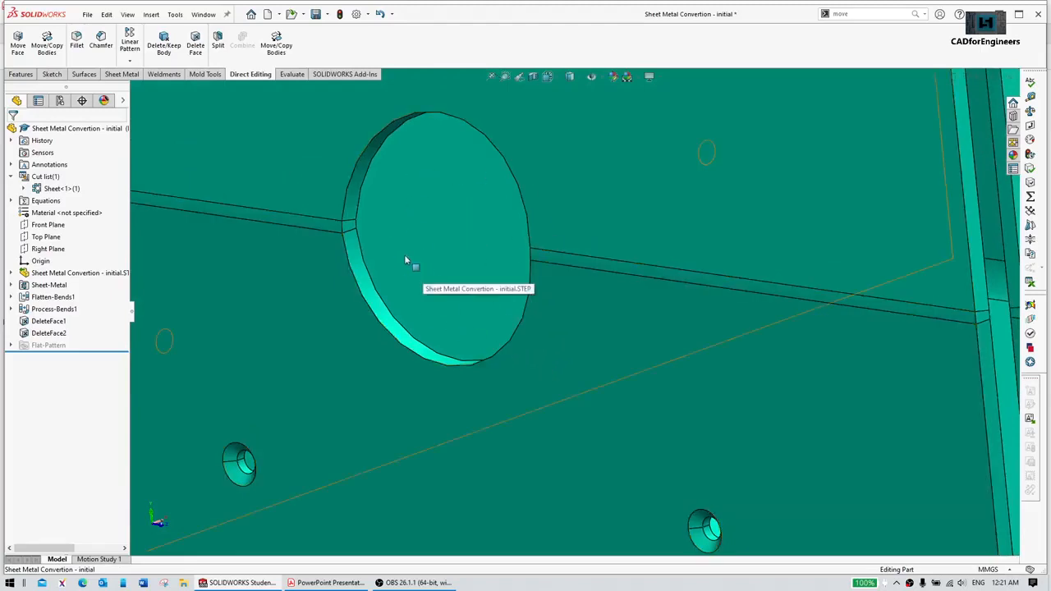
scroll(404, 255, up, 2)
scroll(490, 257, down, 3)
middle_drag(537, 274, 283, 124)
Step: Delete and patch the four wall faces of the large circular cutout, including both small faces at the bend
click(195, 46)
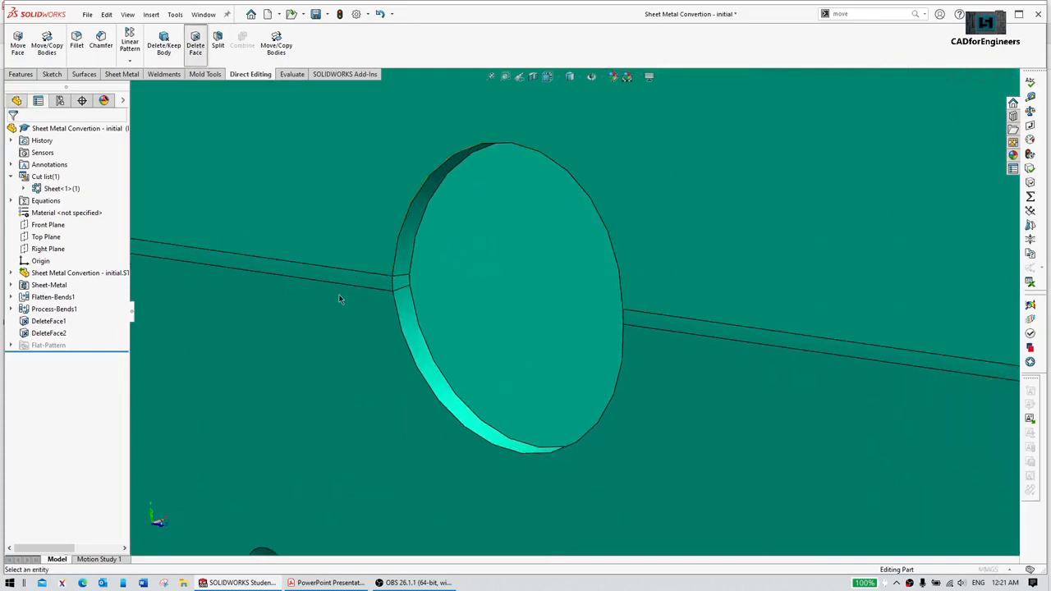
click(405, 265)
click(406, 283)
click(405, 310)
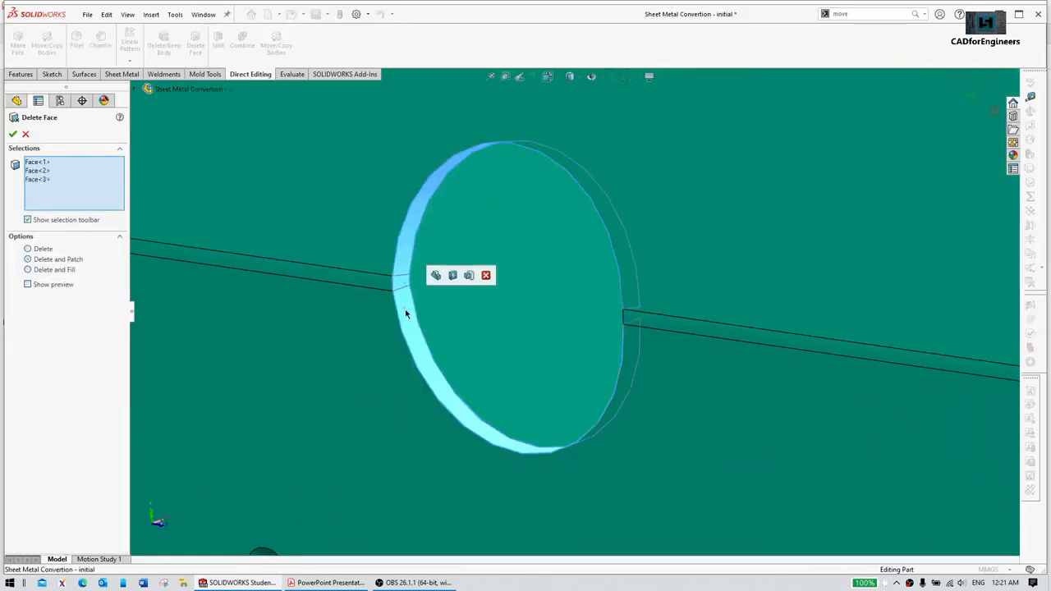
middle_drag(406, 313, 618, 366)
scroll(658, 366, up, 5)
ctrl+middle_drag(831, 353, 740, 329)
scroll(862, 331, down, 5)
scroll(657, 331, down, 5)
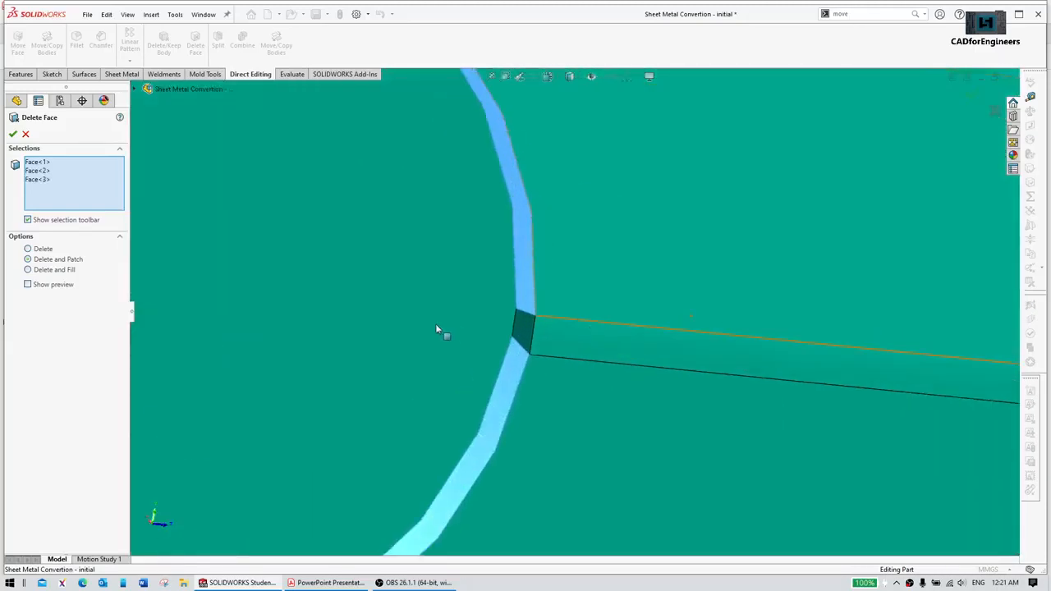
click(526, 332)
scroll(512, 331, up, 8)
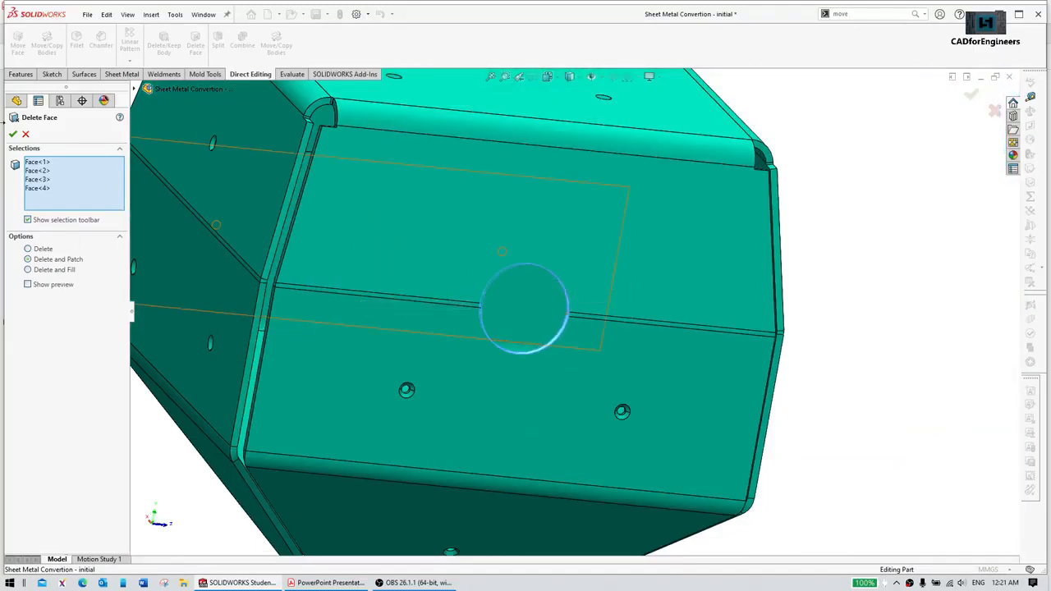
click(13, 134)
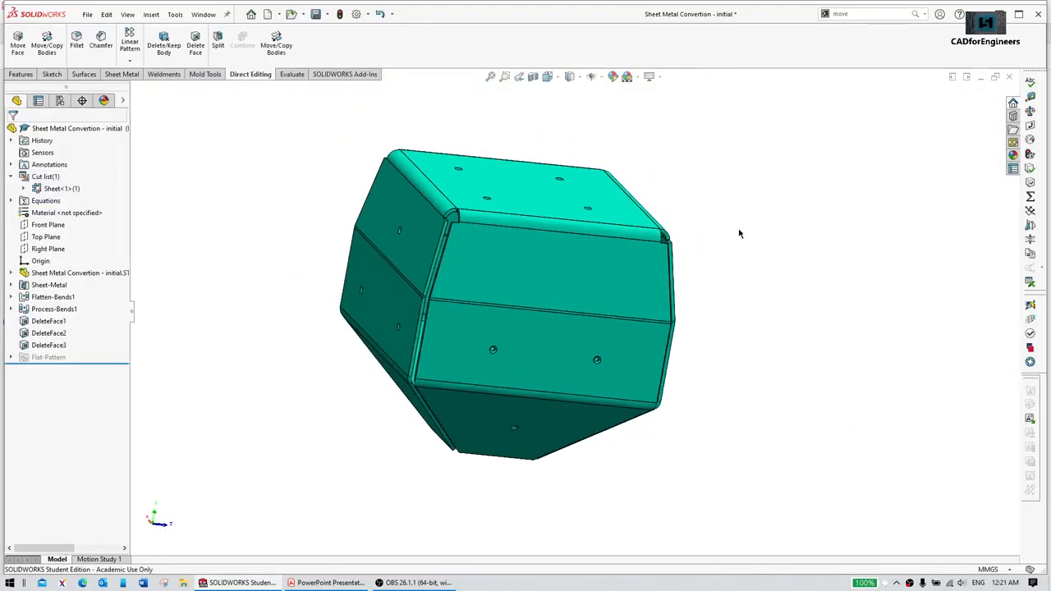
Step: Switch to the exercise PDF in Acrobat Reader and review the Q18 request for the part's mass in grams
right_drag(739, 234, 763, 179)
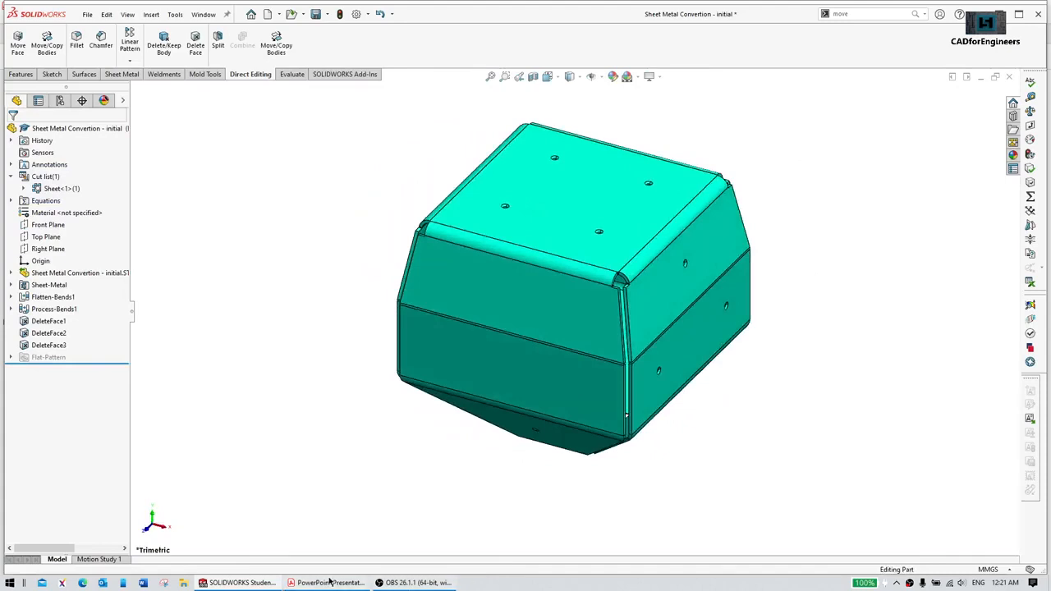
click(330, 582)
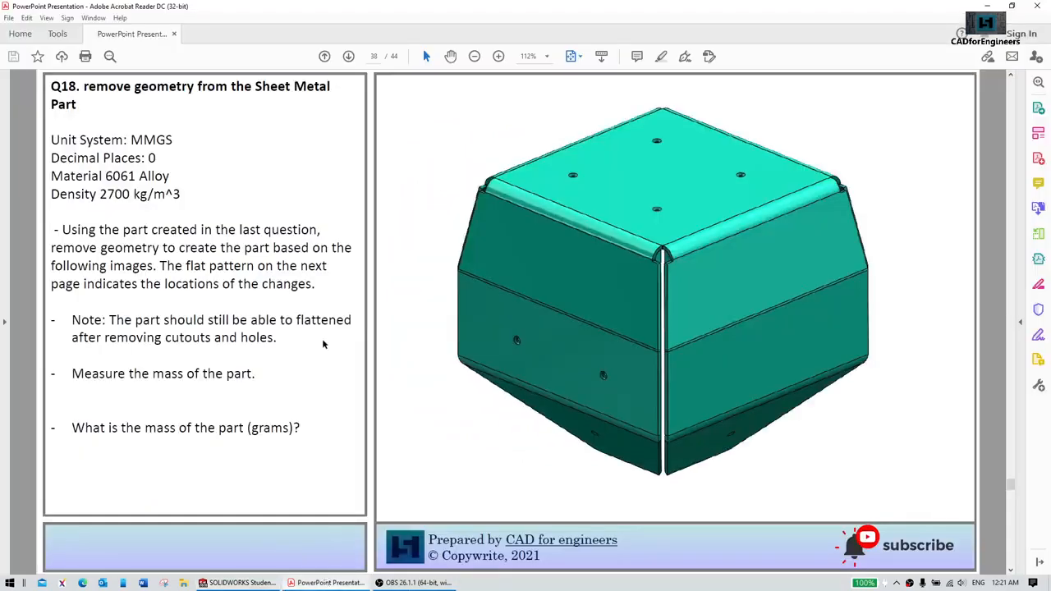
drag(72, 374, 253, 375)
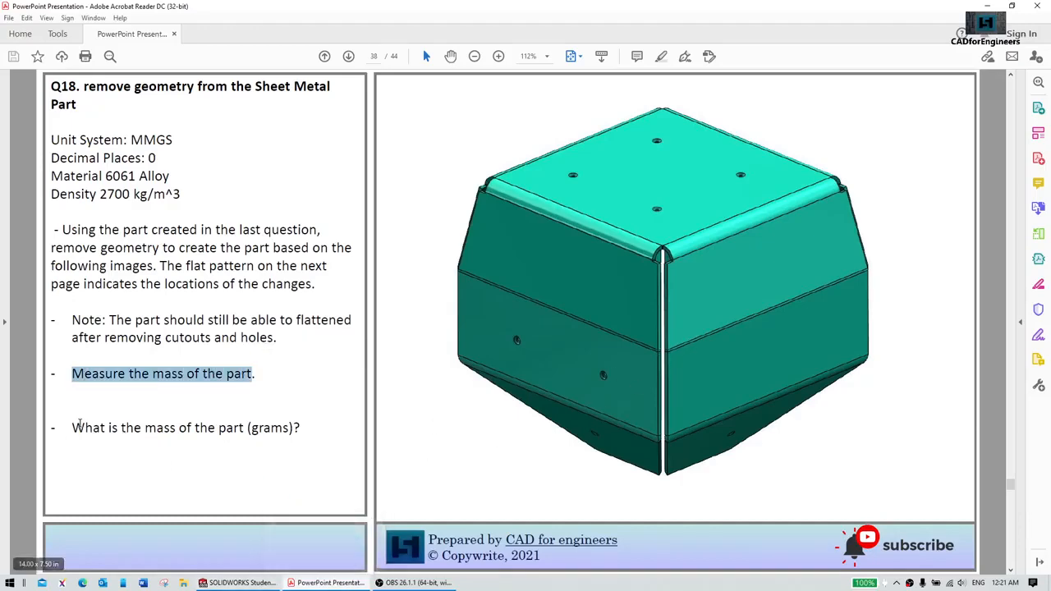
drag(72, 428, 301, 428)
click(357, 577)
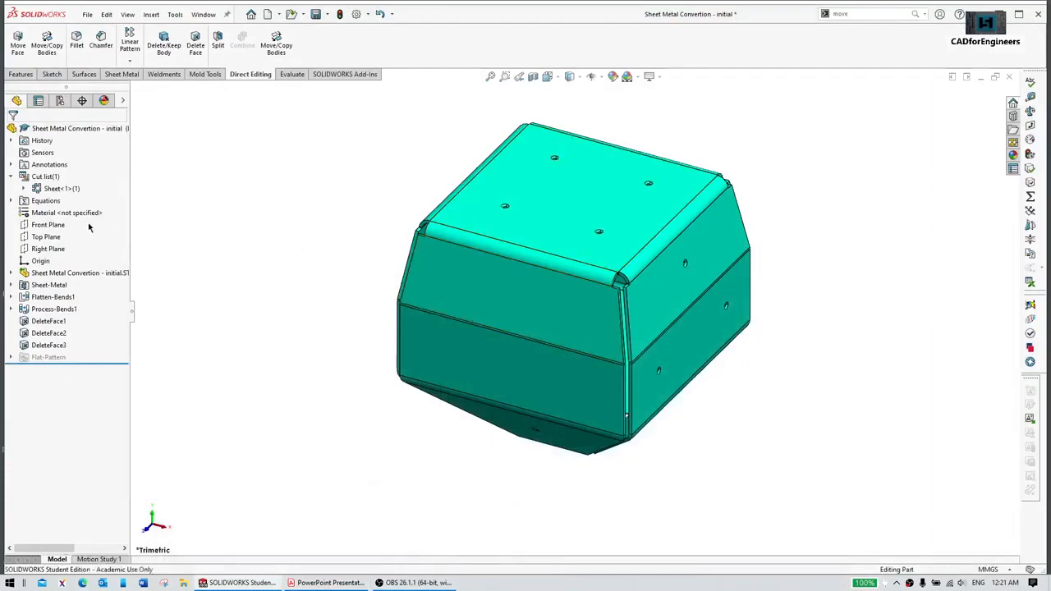
Step: Assign 1060 Alloy to the part and check the required material in the exercise PDF
right_click(43, 216)
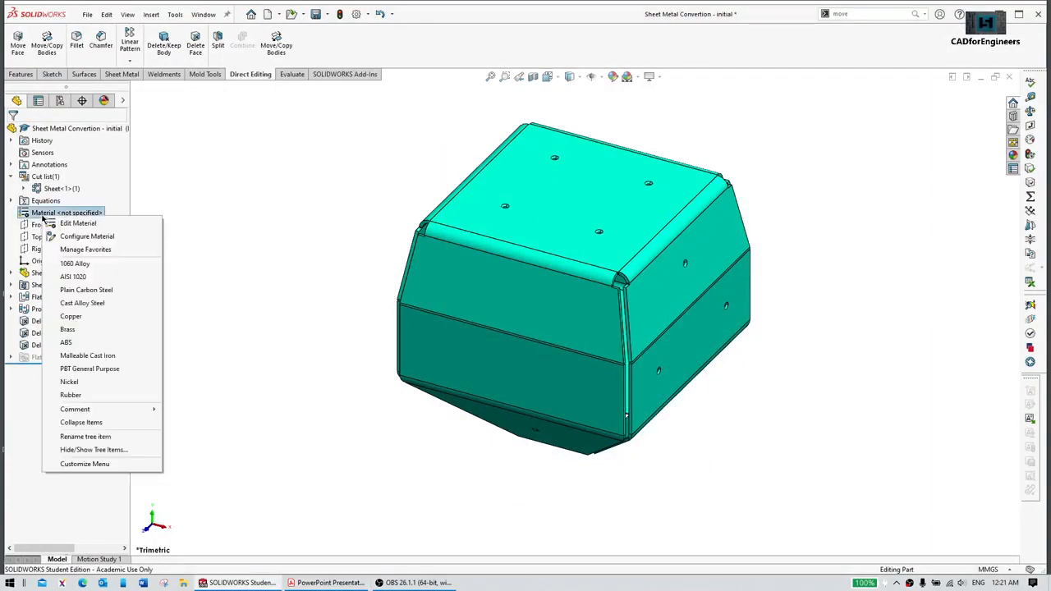
click(75, 264)
key(alt+Tab)
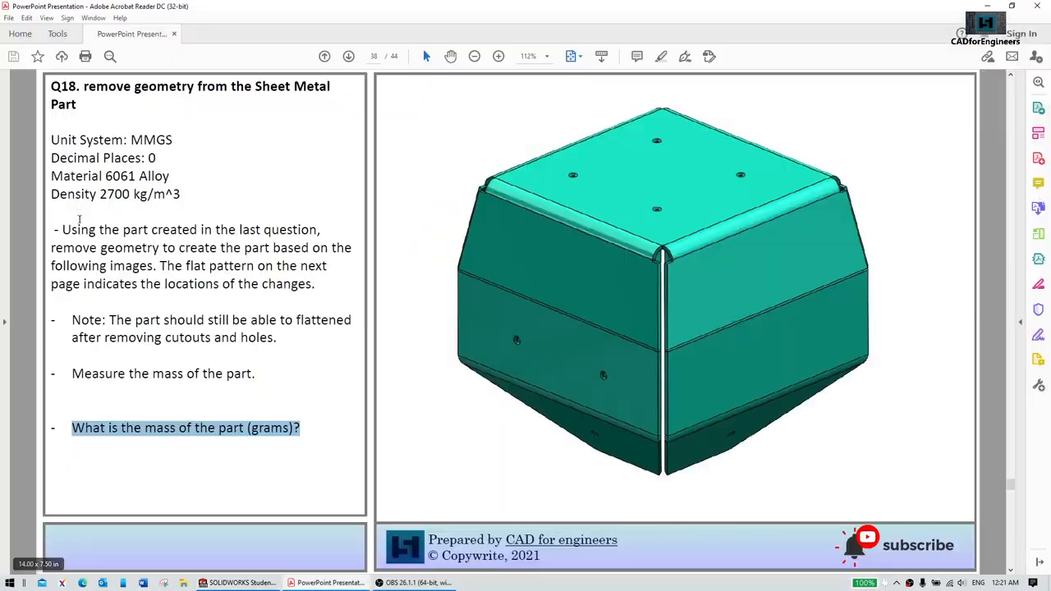
click(986, 6)
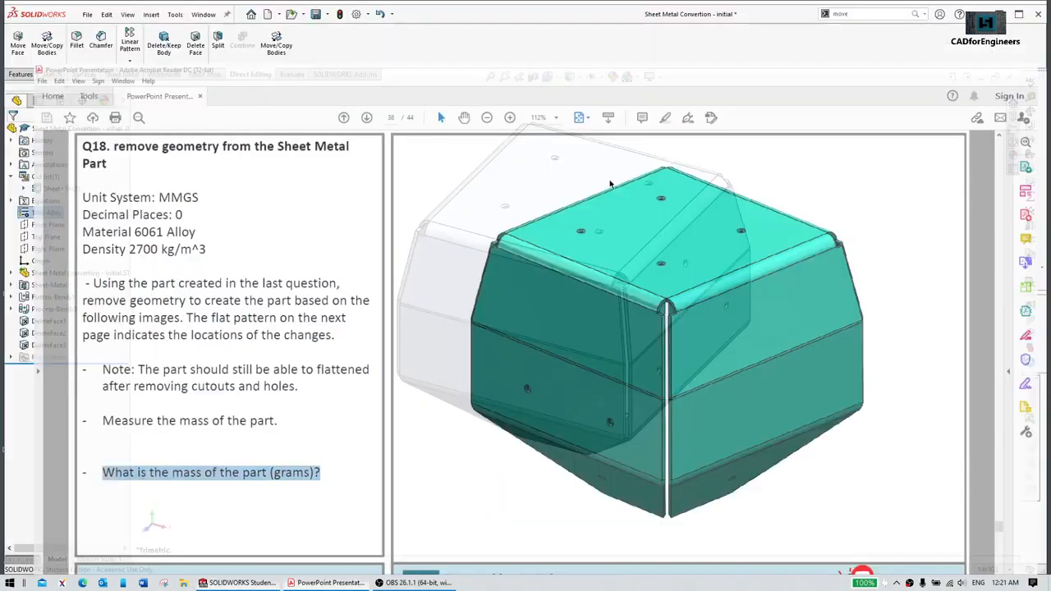
Step: Find 6061 Alloy under Aluminium Alloys in the material library and apply it to the part
right_click(43, 213)
click(86, 221)
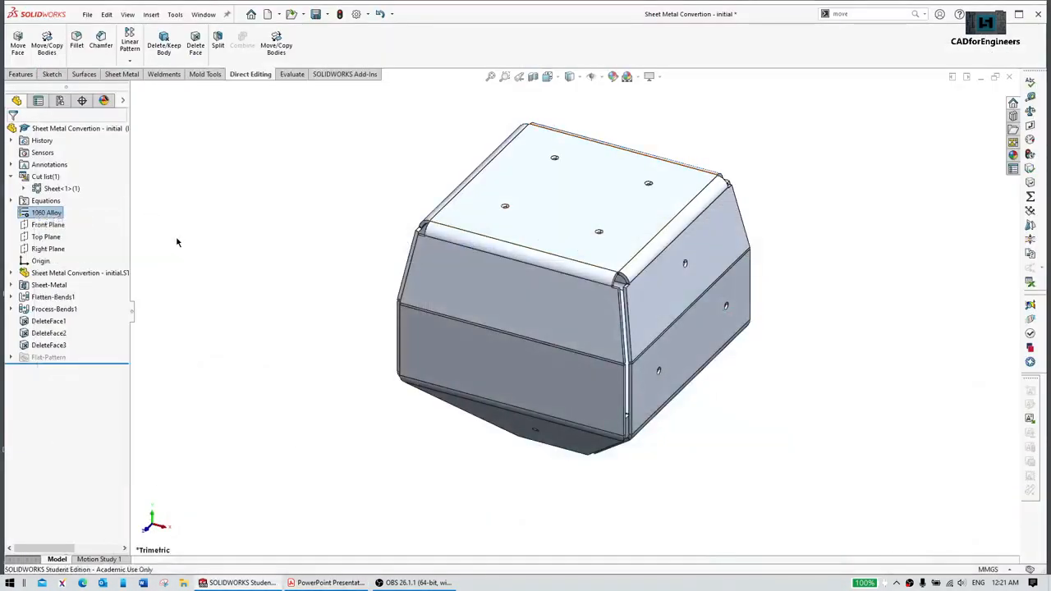
click(345, 152)
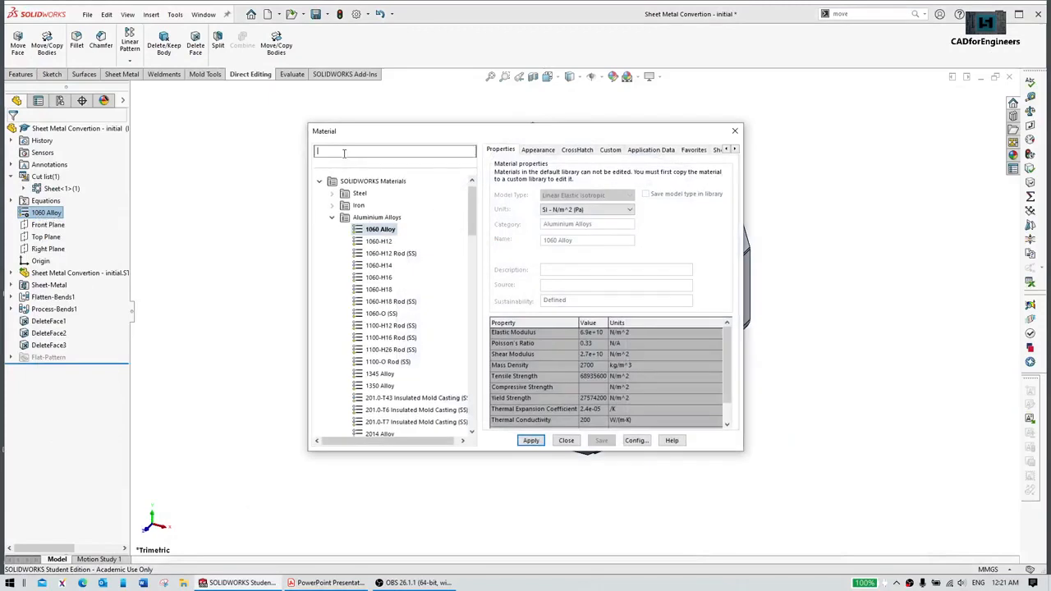
text(6061)
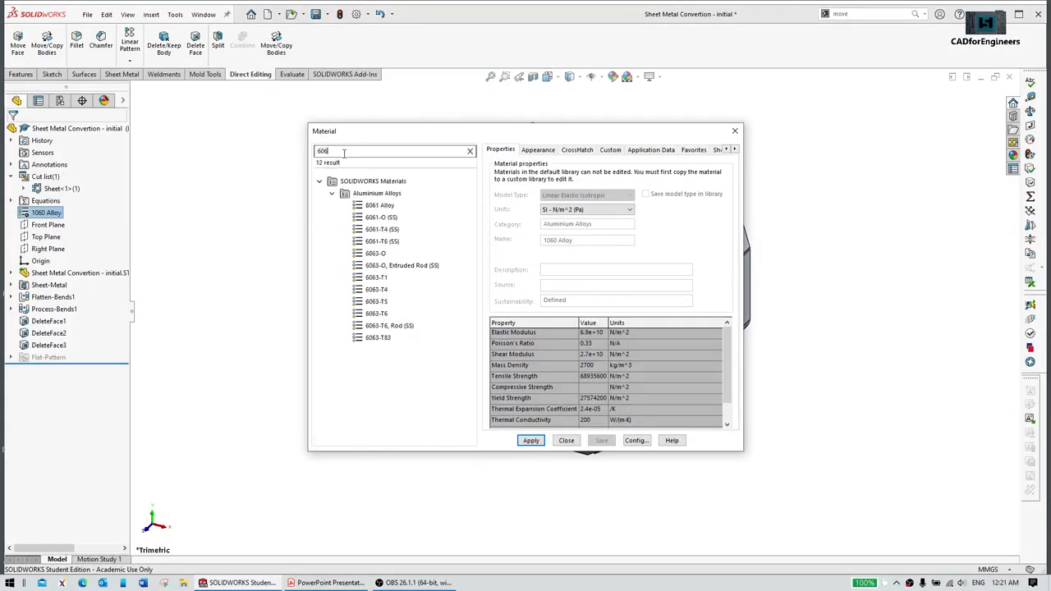
click(379, 205)
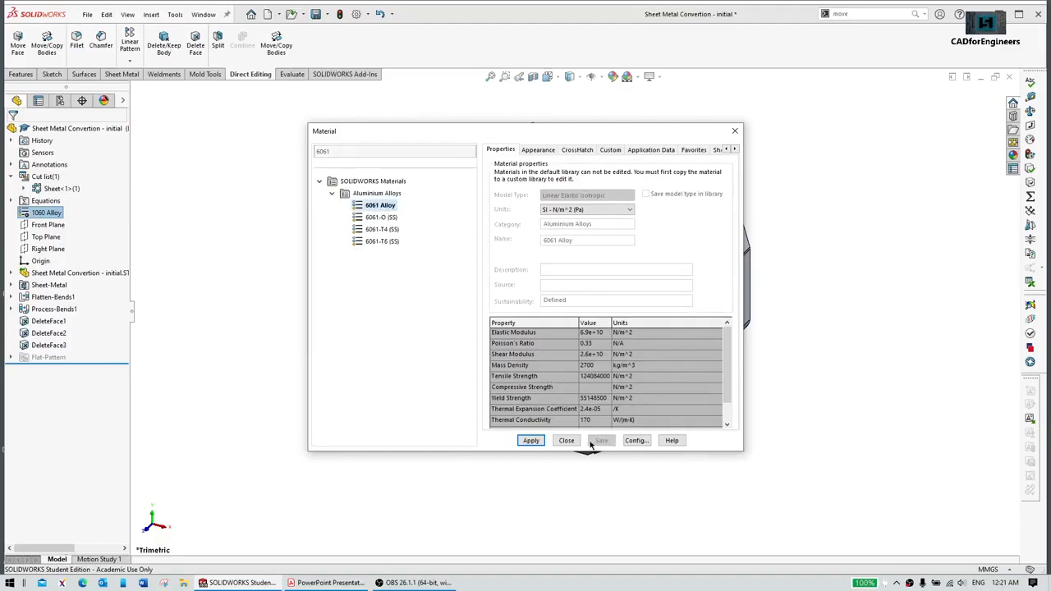
click(532, 441)
click(565, 441)
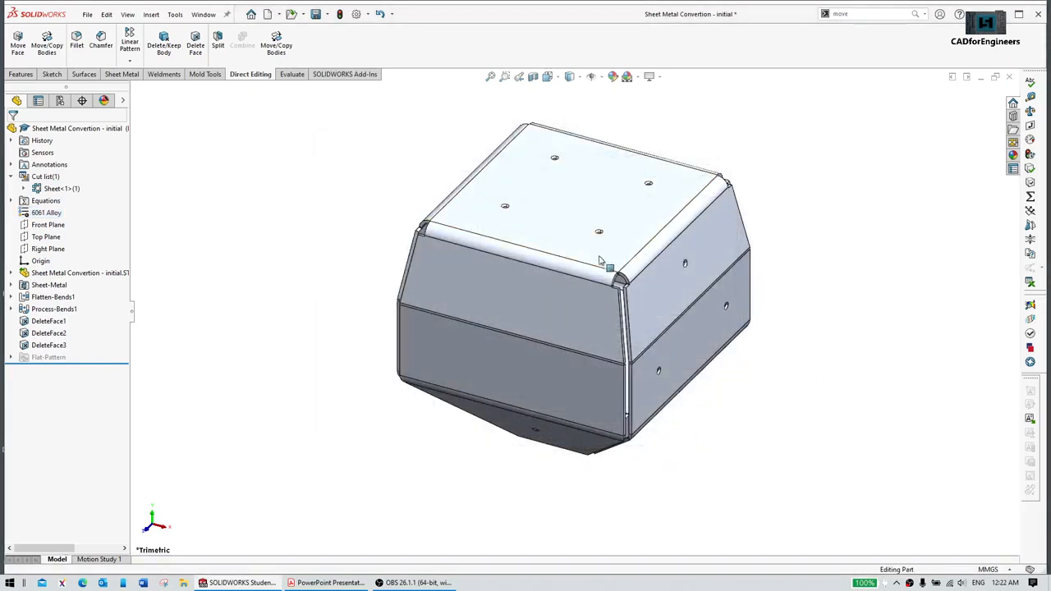
Step: Measure the mass of the sheet metal part with Mass Properties
scroll(574, 280, up, 2)
ctrl+middle_drag(580, 289, 604, 284)
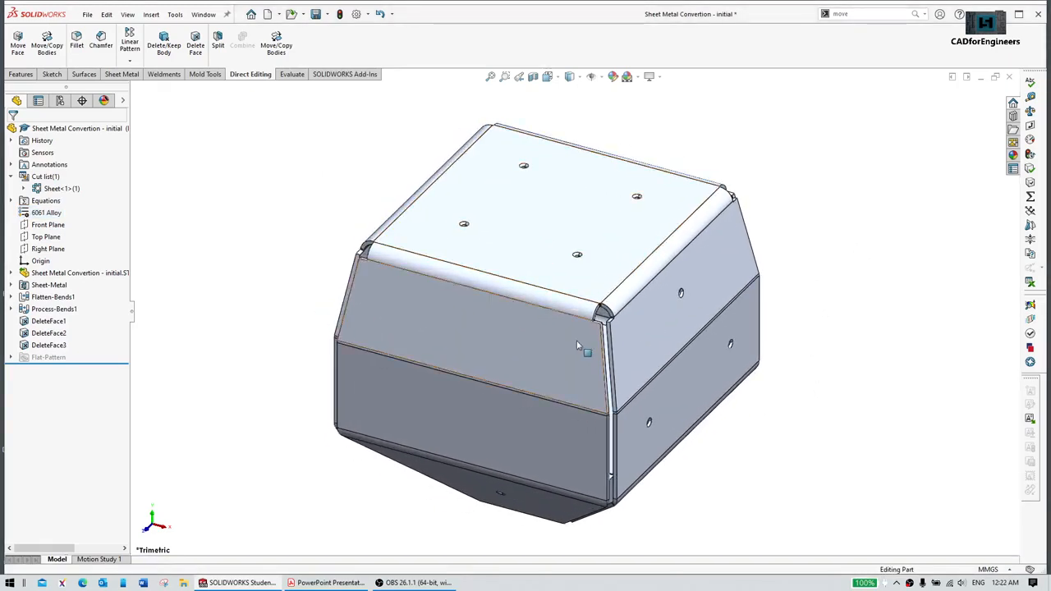
click(1030, 112)
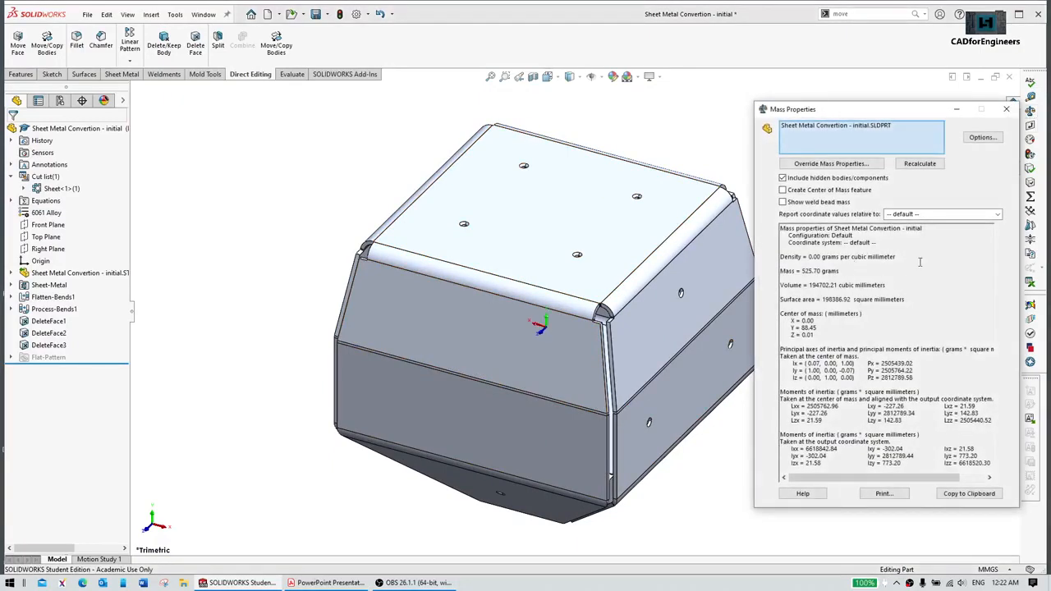
click(1006, 109)
ctrl+middle_drag(628, 301, 649, 308)
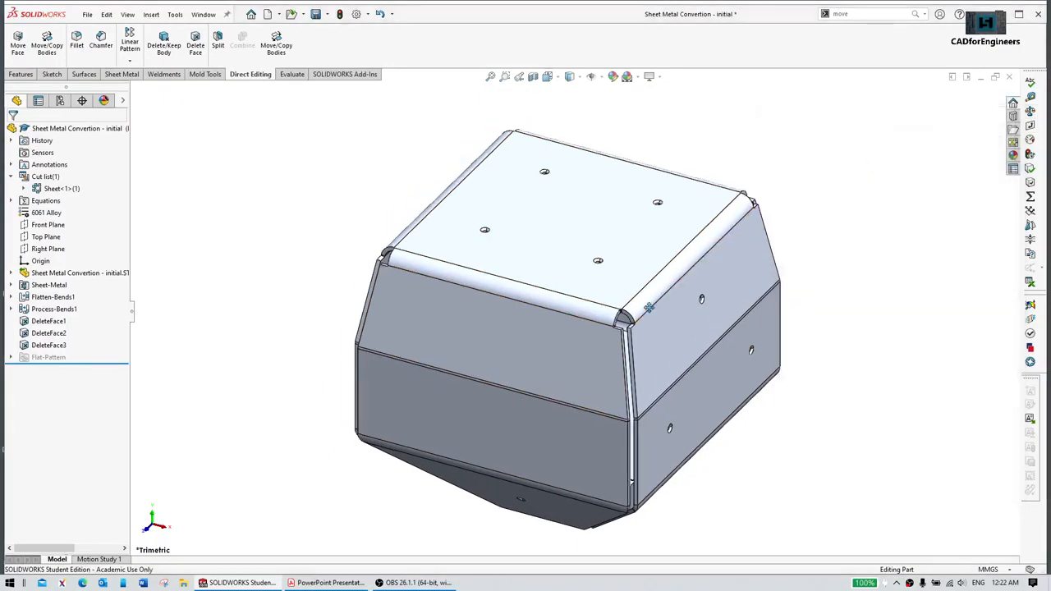
Step: Review the Q18 flat pattern page in the Acrobat Reader PDF and advance to the Q19 cutout drawing
click(326, 582)
scroll(418, 407, down, 1)
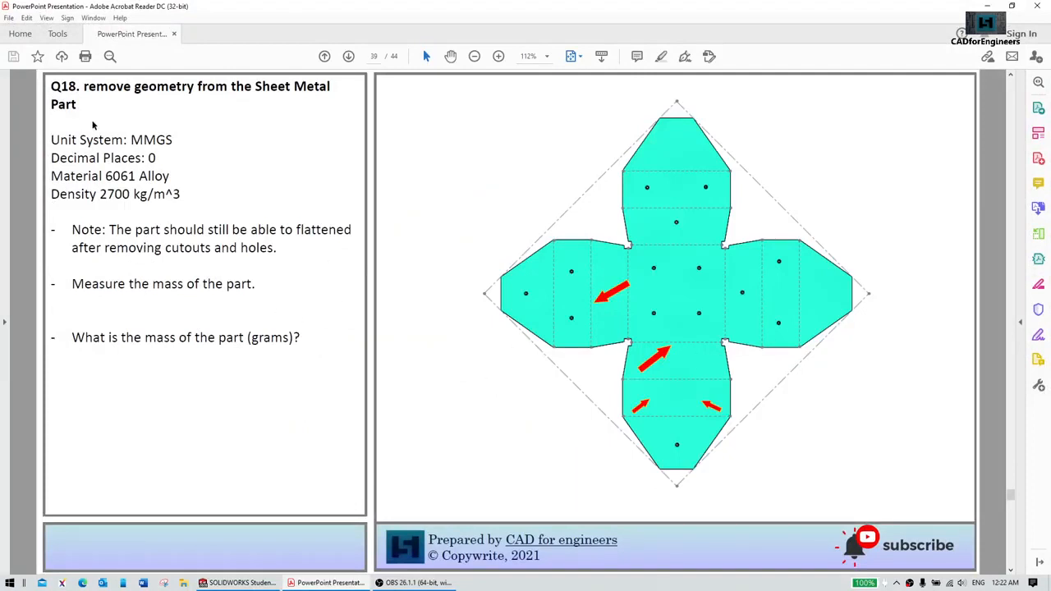
scroll(441, 300, down, 1)
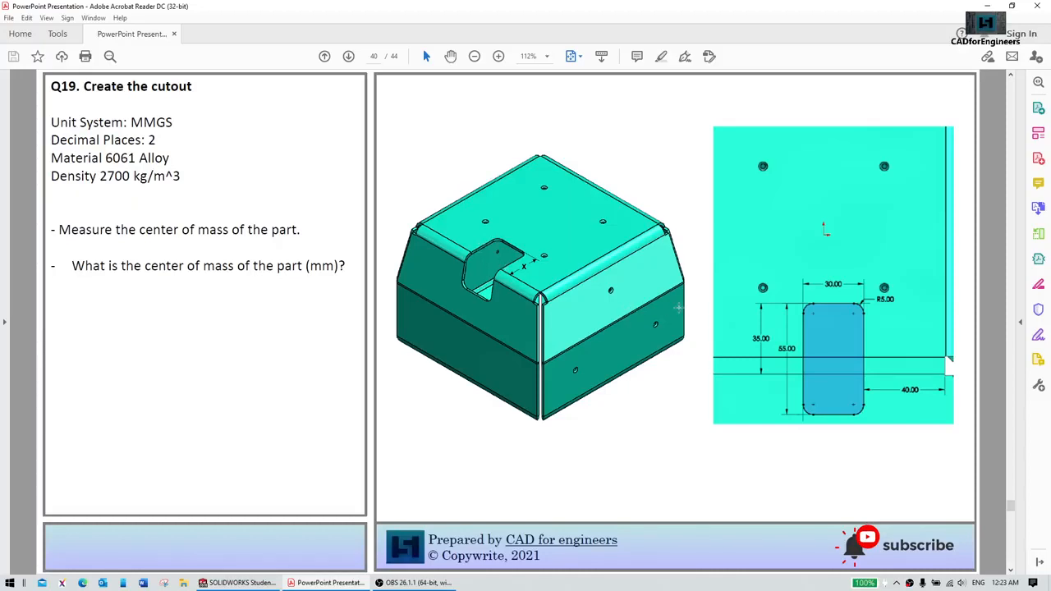
Step: Return to SOLIDWORKS and unfold all bends of the box, keeping its top face fixed
click(238, 582)
middle_drag(624, 328, 542, 244)
click(120, 74)
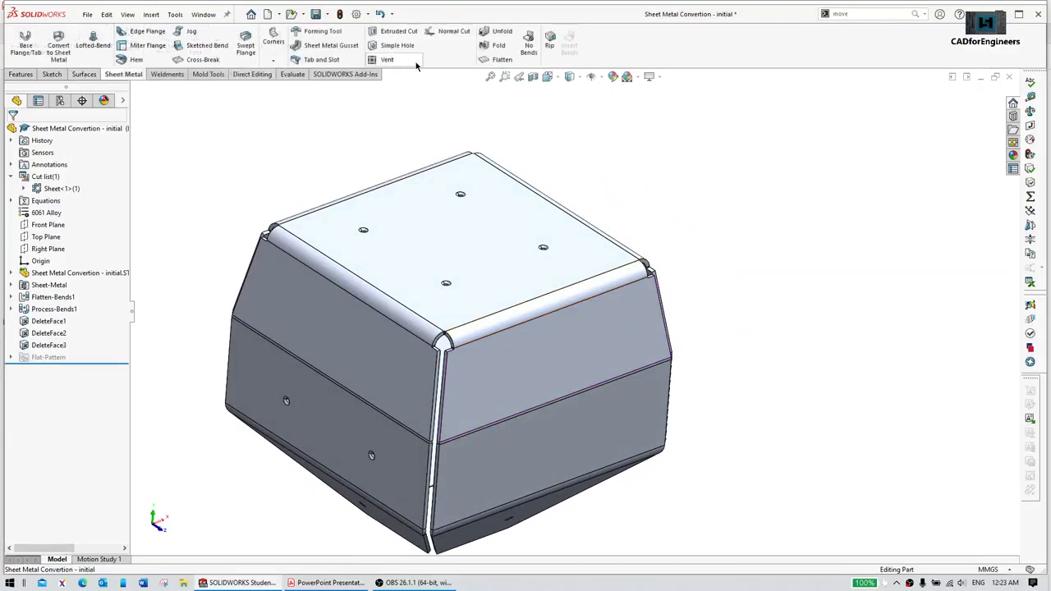
click(502, 37)
click(522, 248)
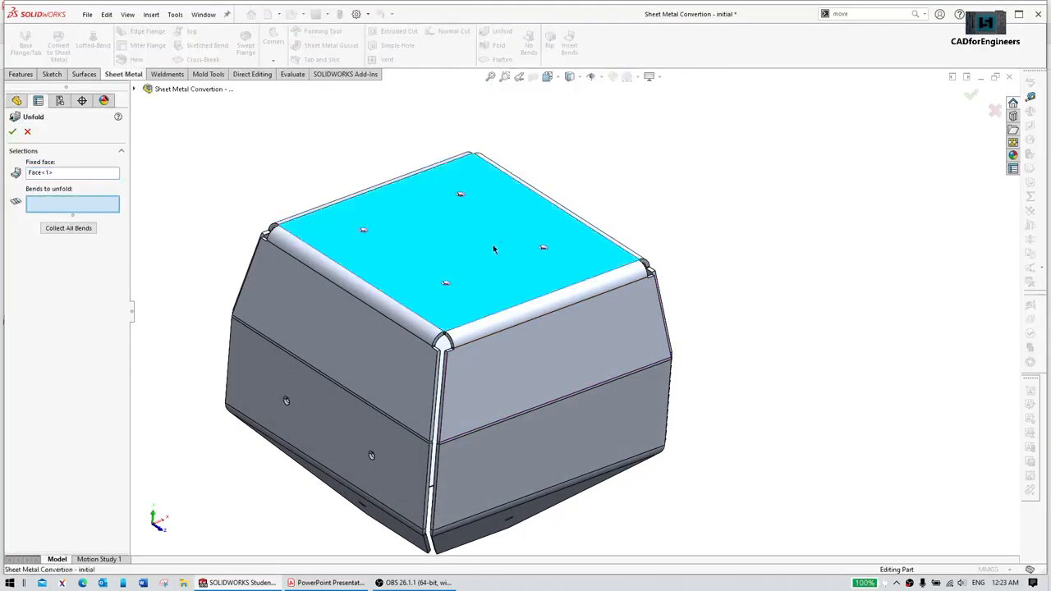
click(78, 229)
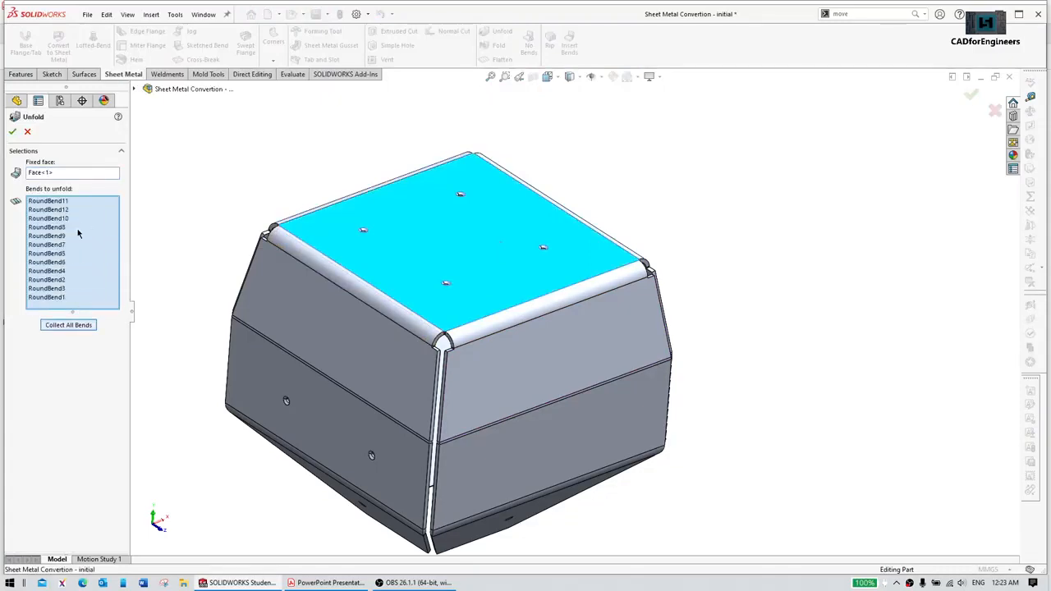
click(12, 131)
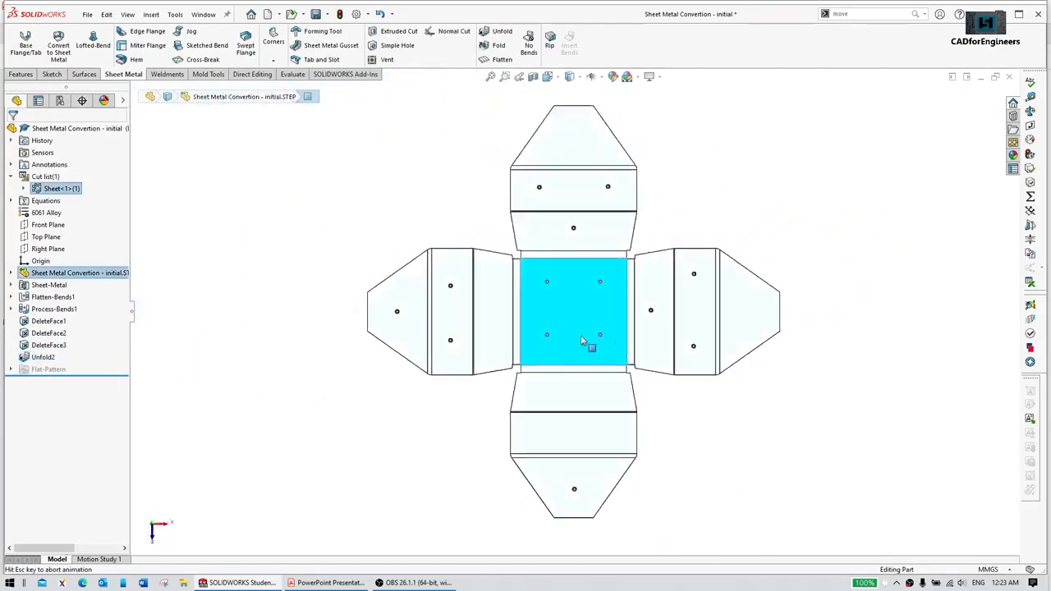
Step: Sketch a corner rectangle about 33 by 49 mm on the unfolded part's central face, extending across the lower bend
scroll(608, 367, down, 7)
key(ctrl+4)
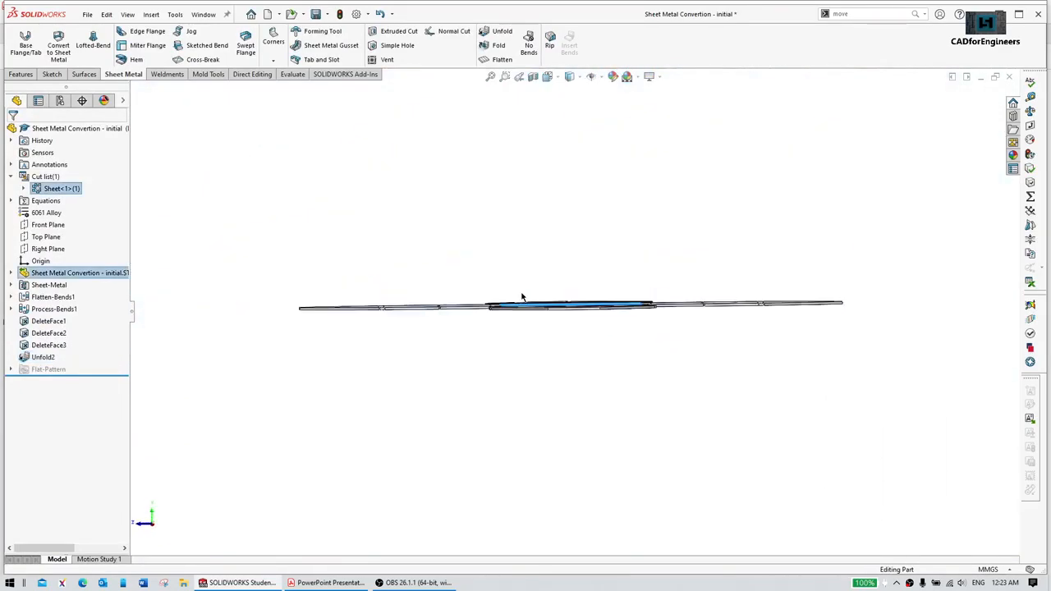
middle_drag(536, 310, 598, 392)
click(573, 352)
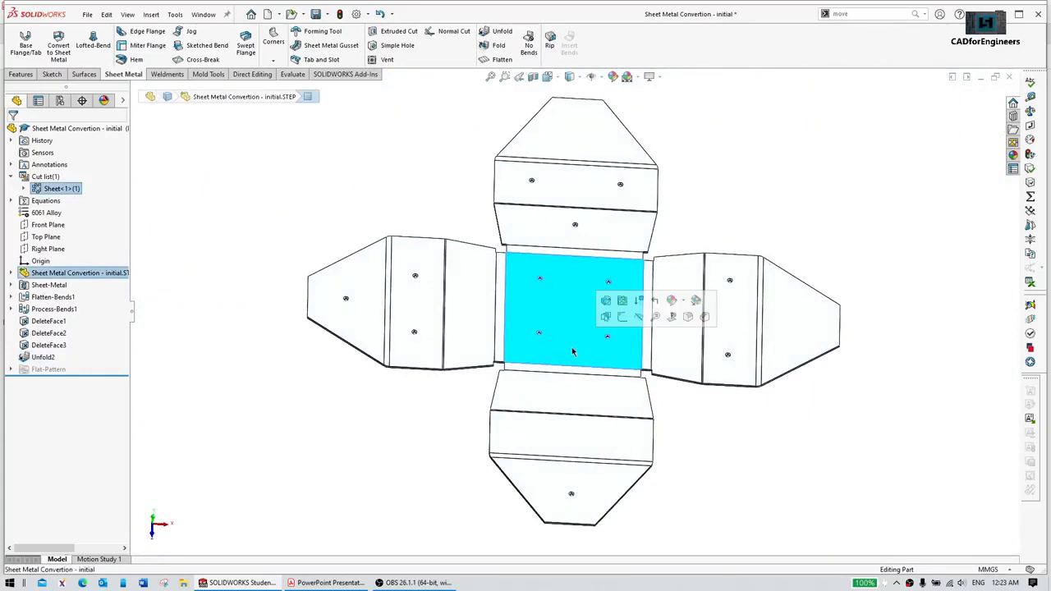
click(622, 317)
scroll(597, 332, down, 3)
key(s)
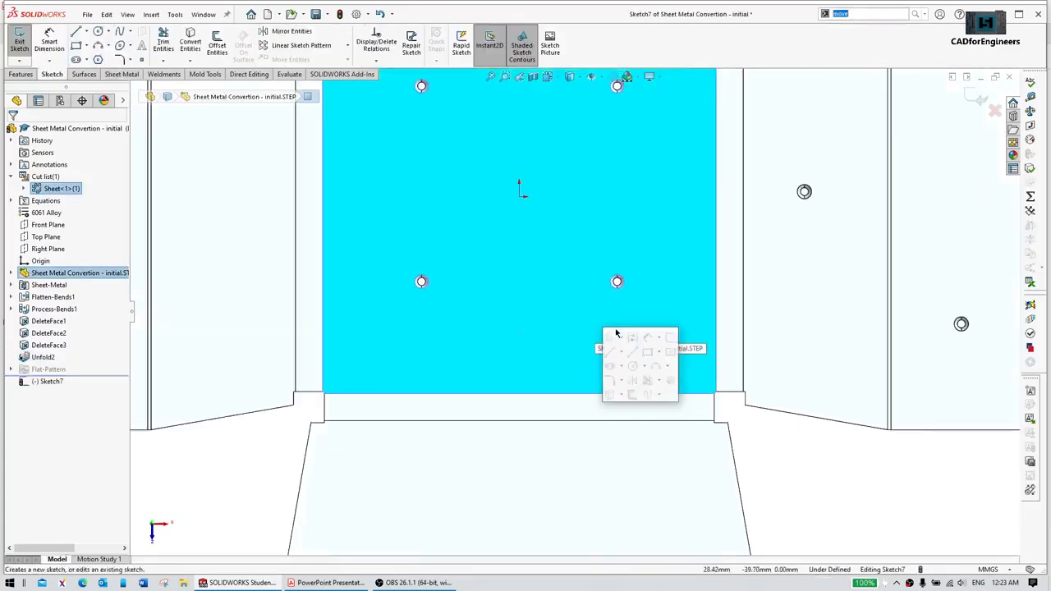
click(650, 353)
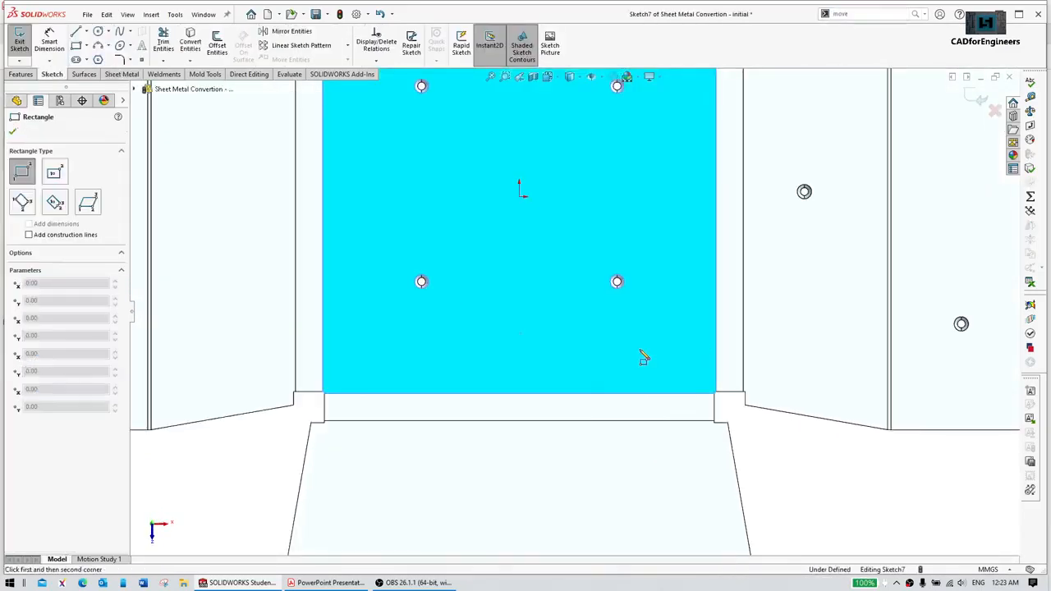
click(500, 301)
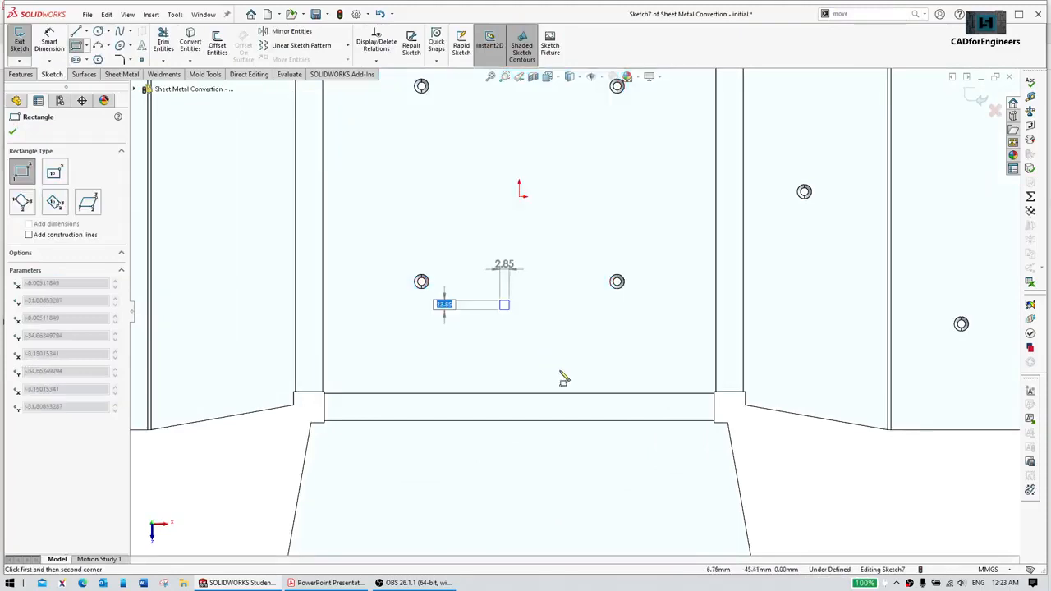
click(607, 460)
Step: Check the Q19 dimensions in the PDF and dimension the rectangle 30 mm wide and 55 mm high
right_drag(667, 491, 662, 429)
click(329, 583)
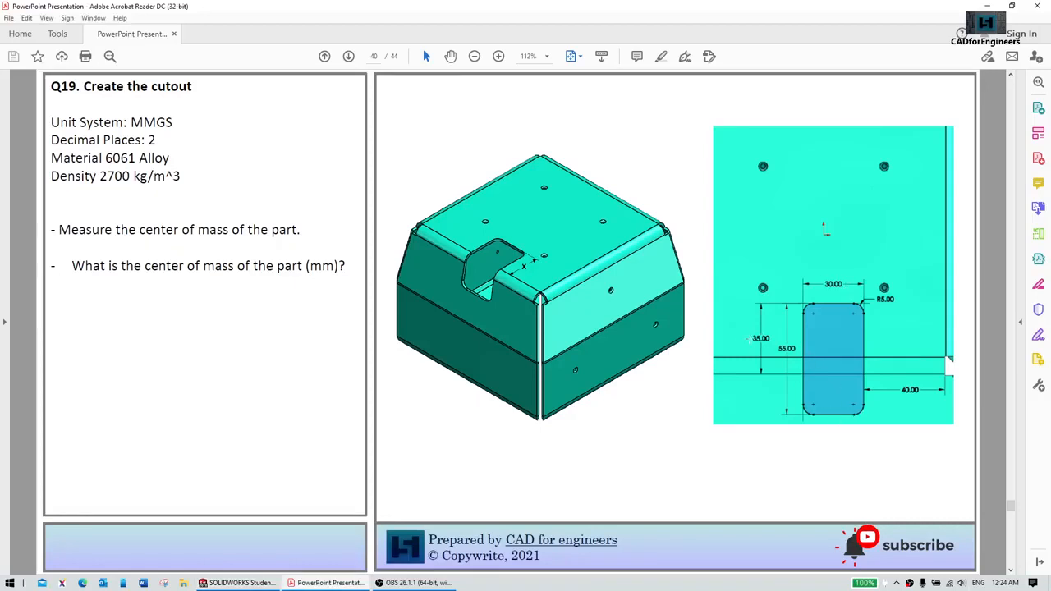
key(alt+Tab)
click(566, 299)
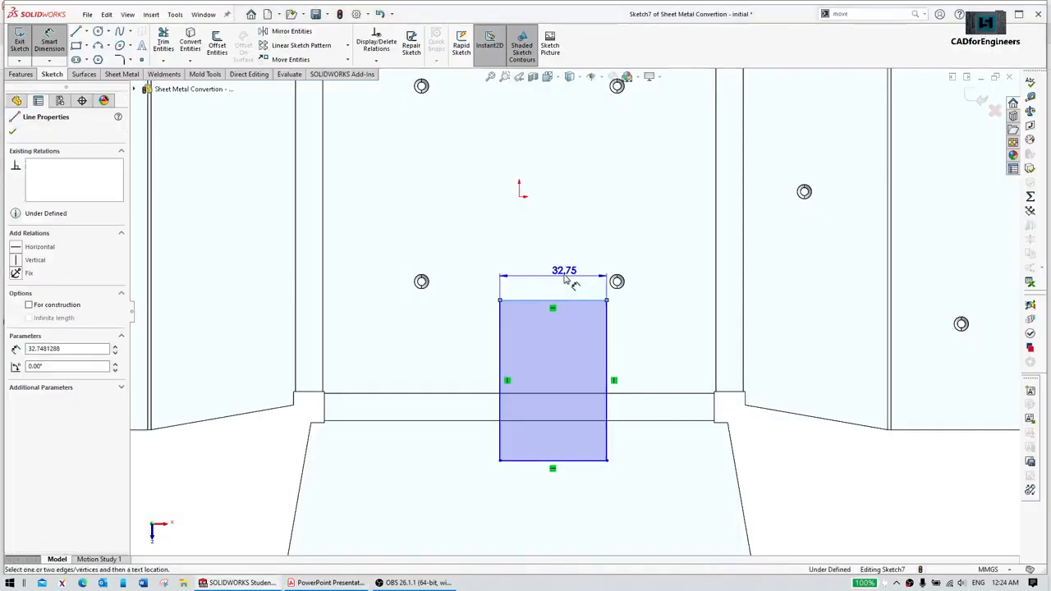
click(565, 271)
key(Return)
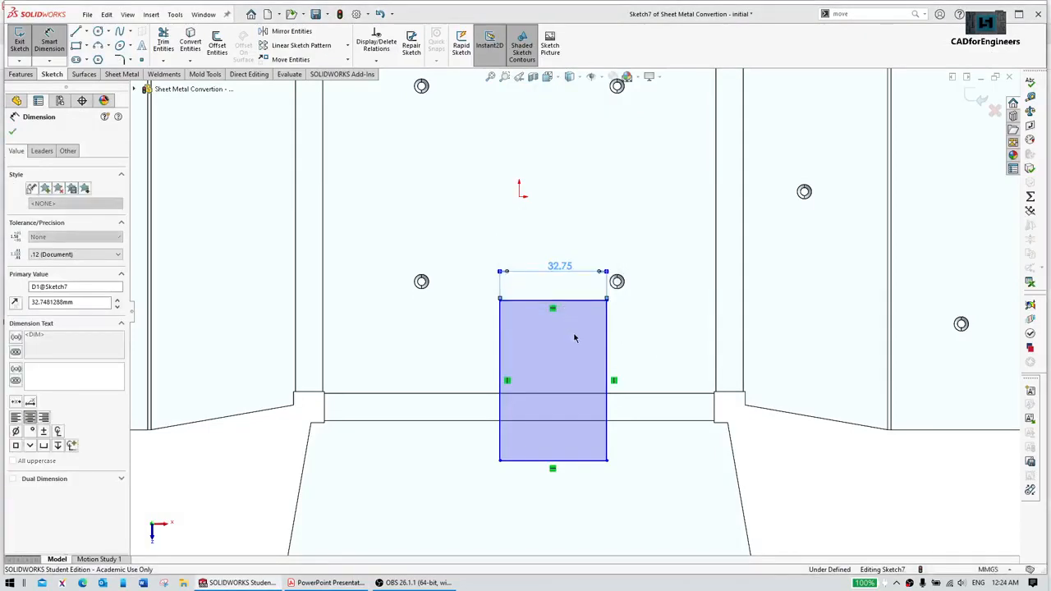
click(600, 359)
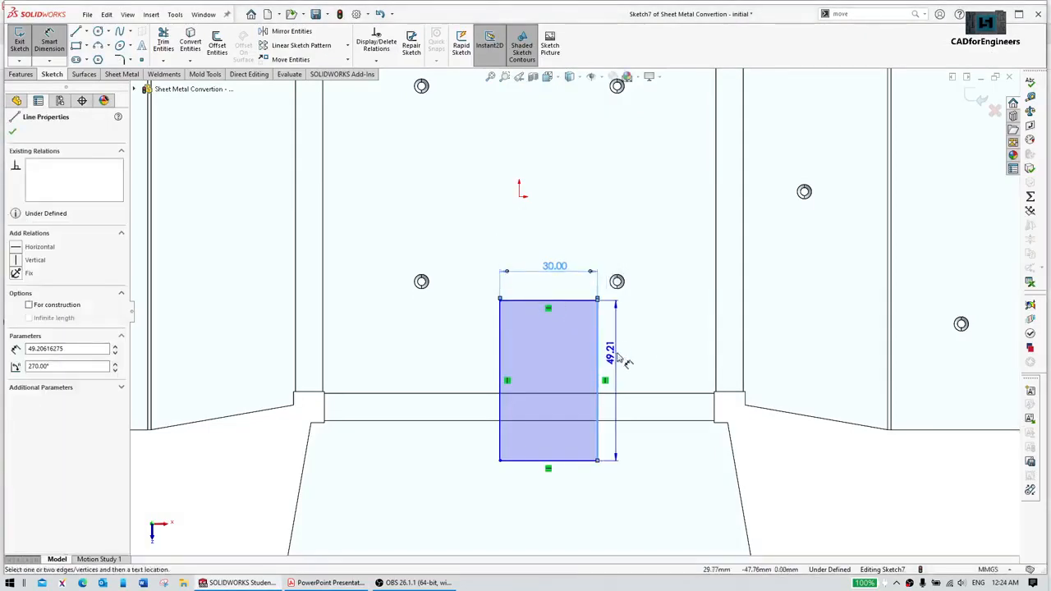
click(622, 360)
key(Return)
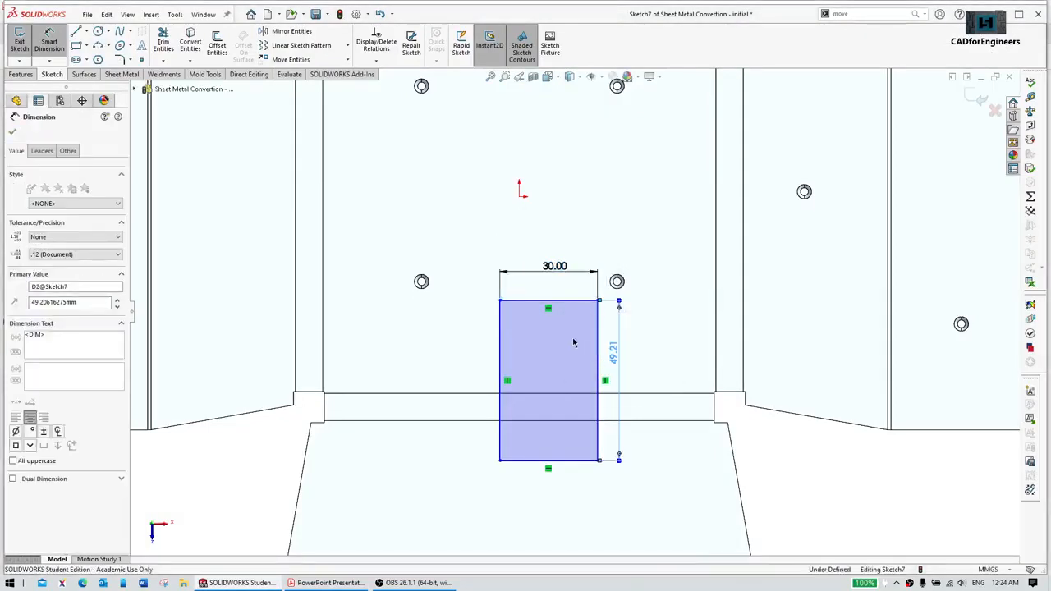
Step: Dimension the rectangle's upper edge 35 mm from the outer line of the lower bend, and consult the Q19 drawing for the remaining dimensions
click(514, 301)
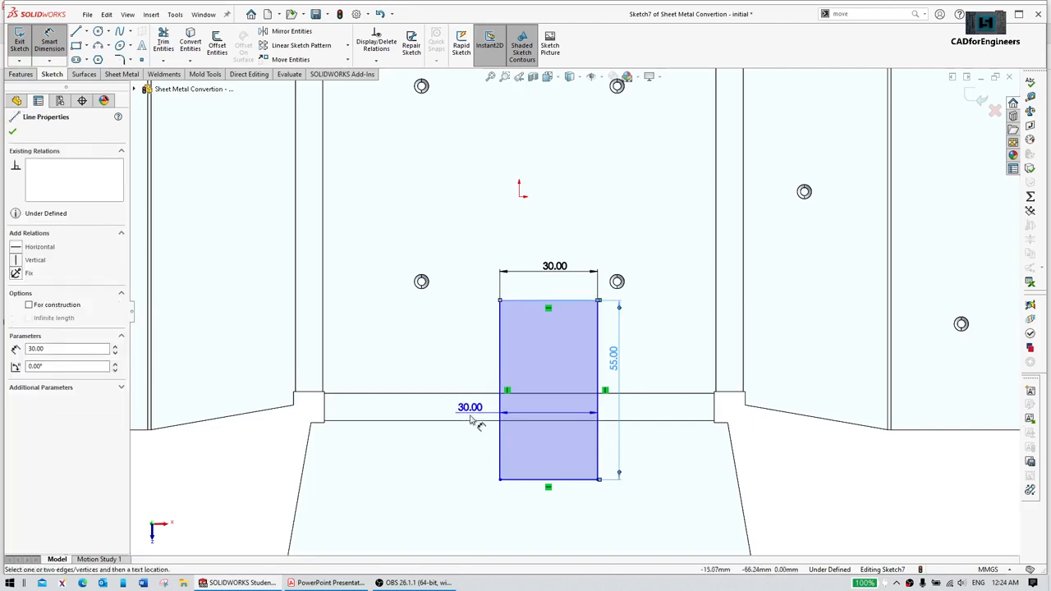
click(470, 421)
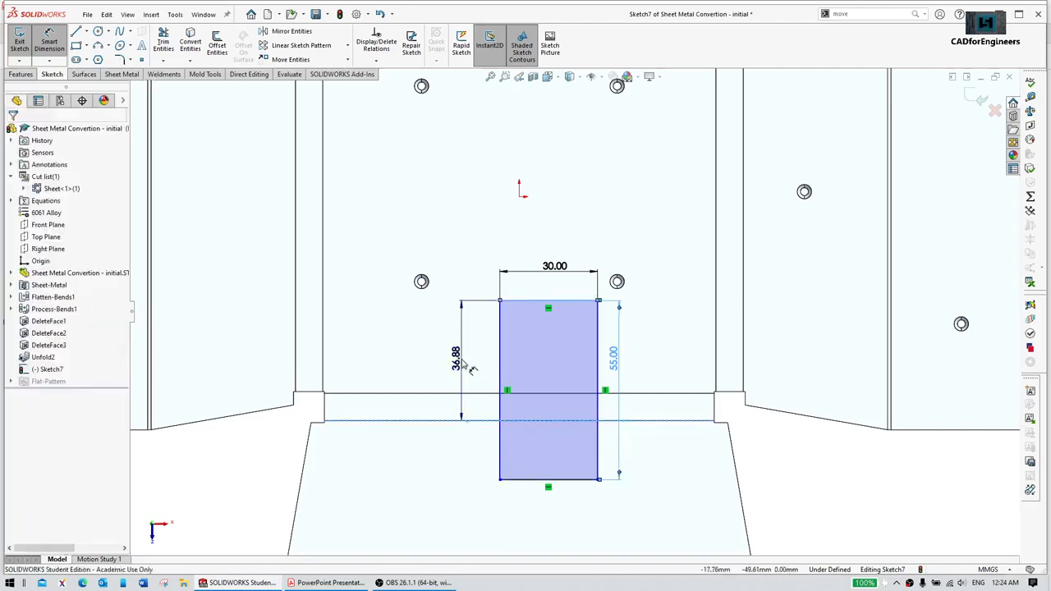
click(470, 362)
key(Return)
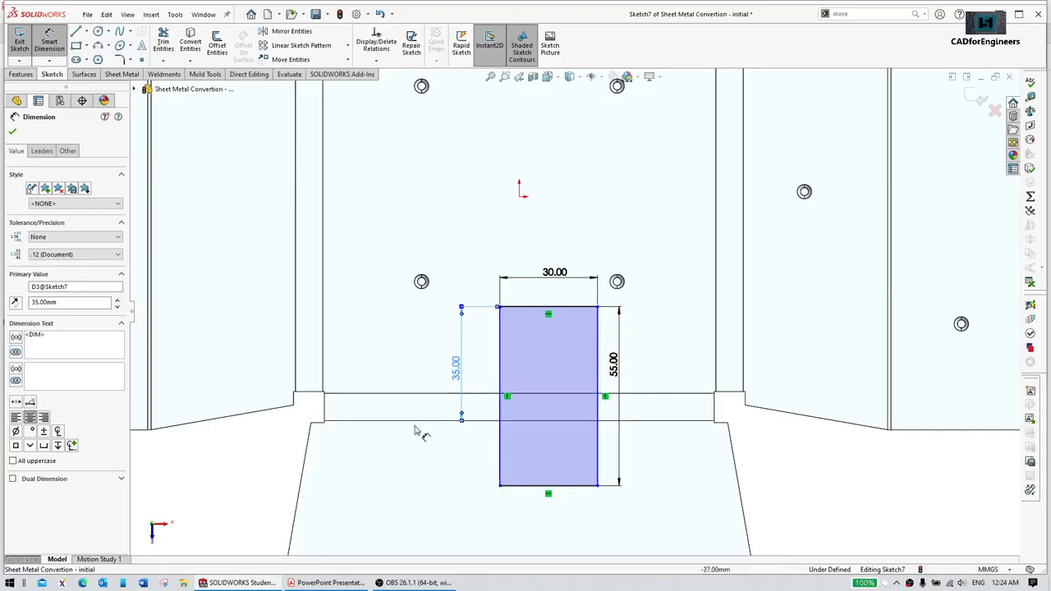
key(alt+Tab)
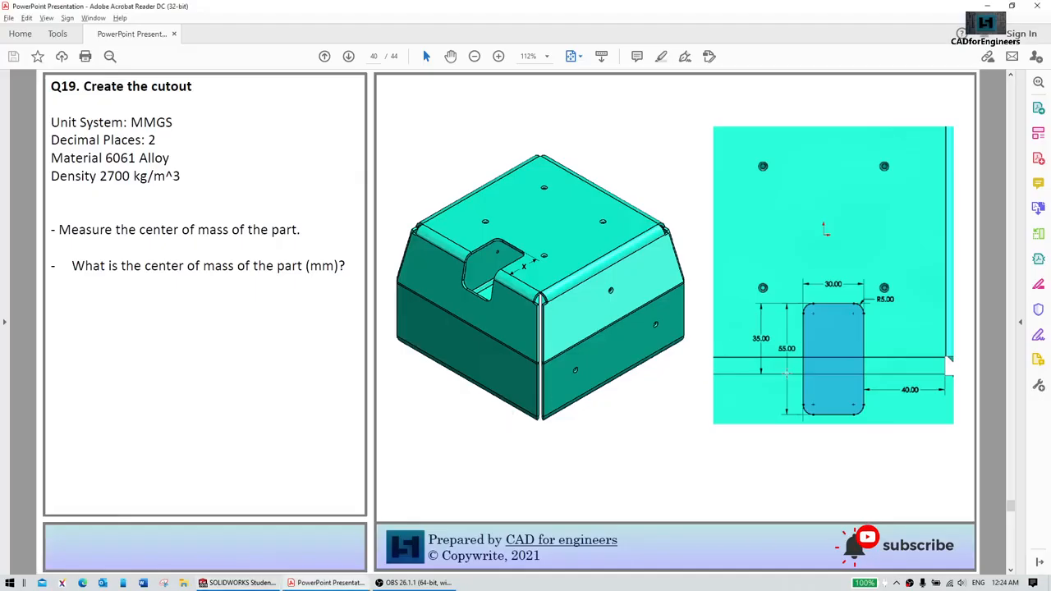
Step: Back in SOLIDWORKS, dimension the rectangle's right edge 40 mm from the right end edge of the lower bend
key(alt+Tab)
key(alt+Tab)
key(alt+Tab)
click(714, 413)
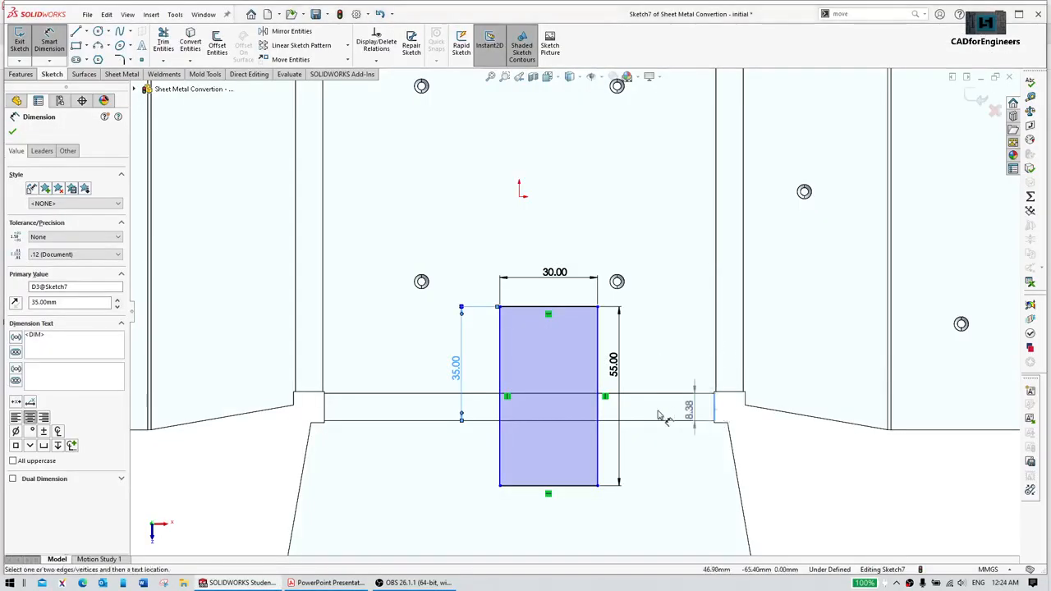
click(599, 422)
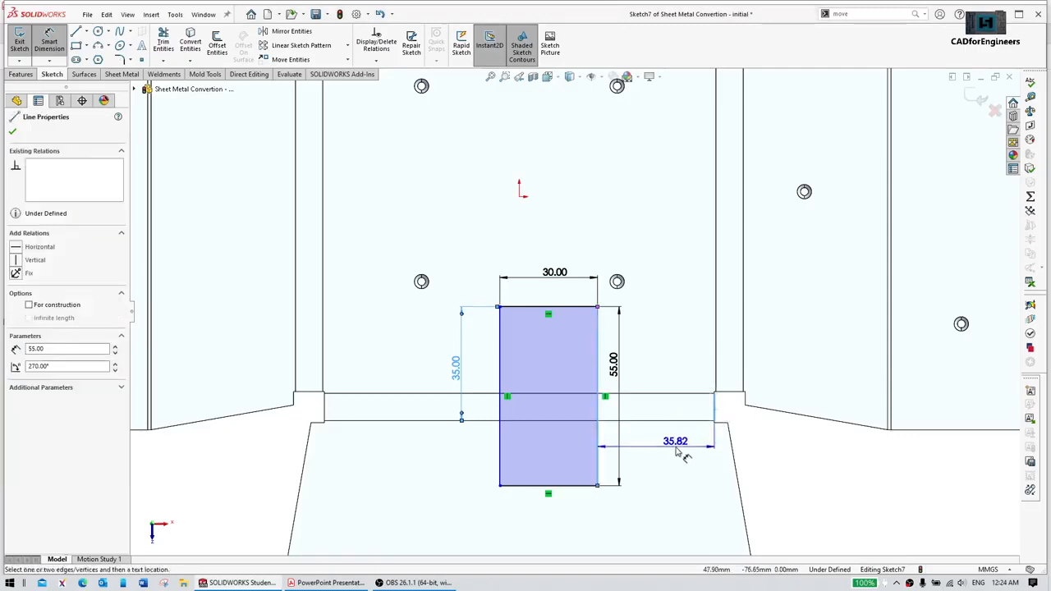
click(679, 451)
text(40)
key(Return)
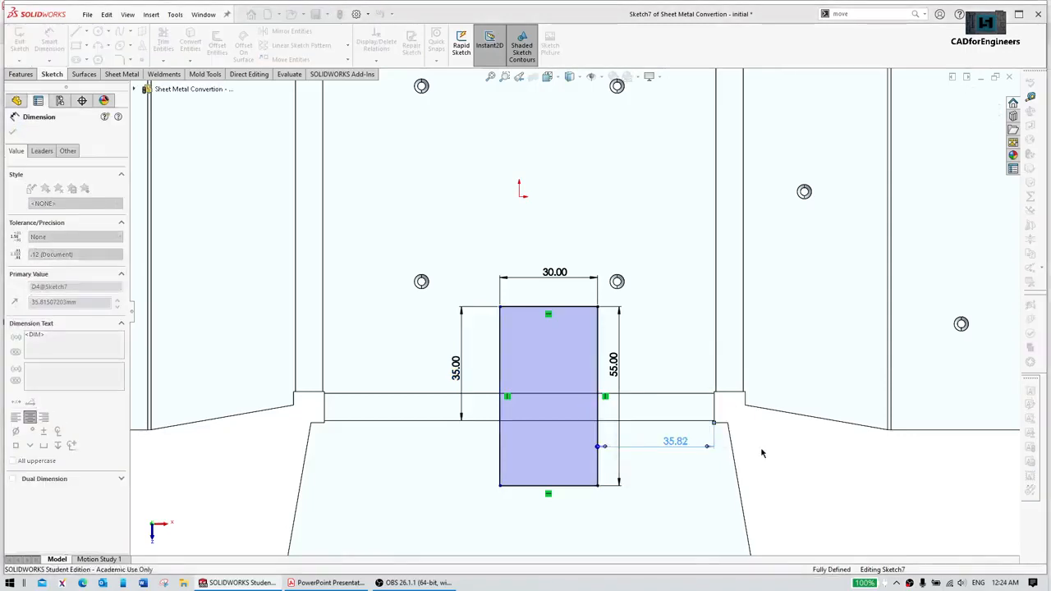
click(816, 482)
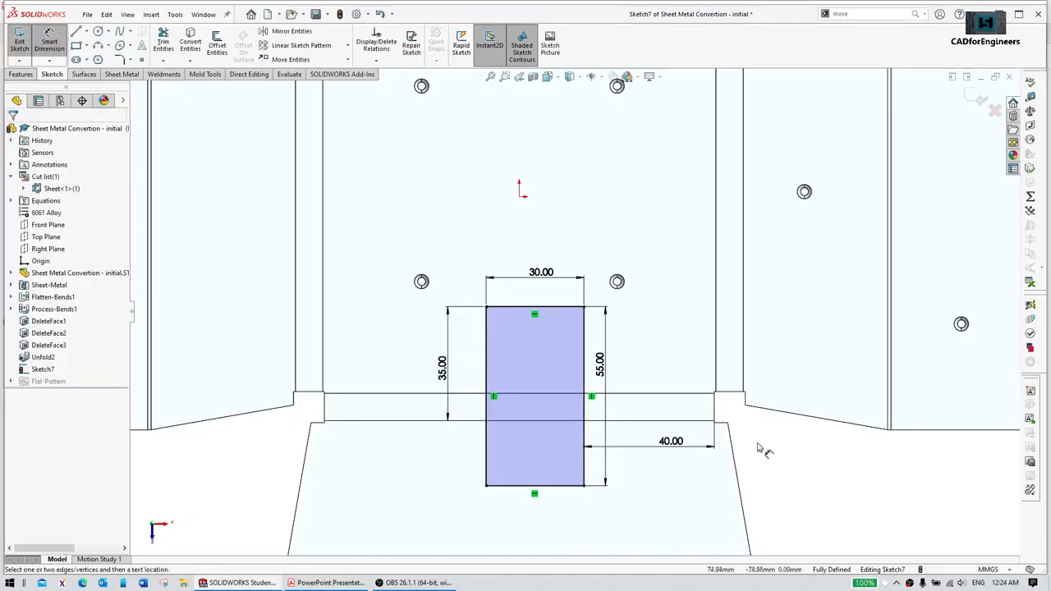
Step: Check the corner radius in the Q19 drawing and fillet all four rectangle corners with a 5 mm sketch fillet
key(alt+Tab)
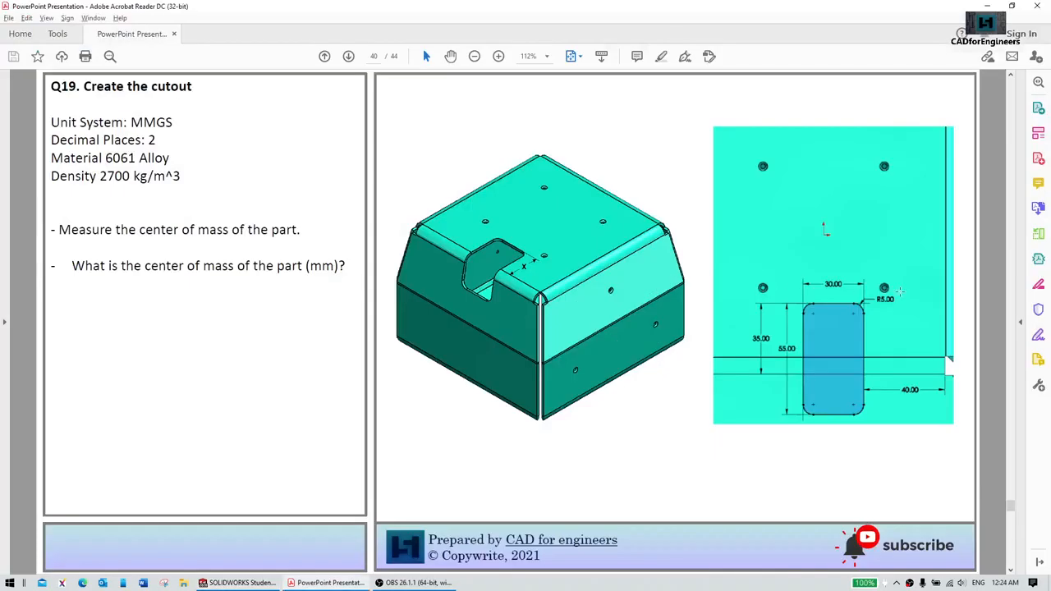
key(alt+Tab)
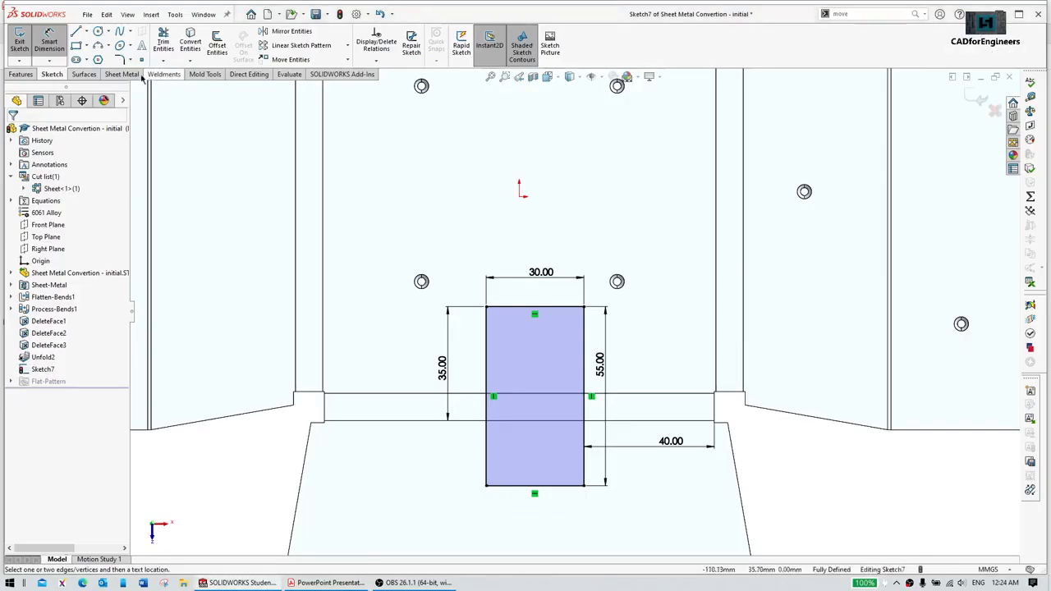
click(119, 60)
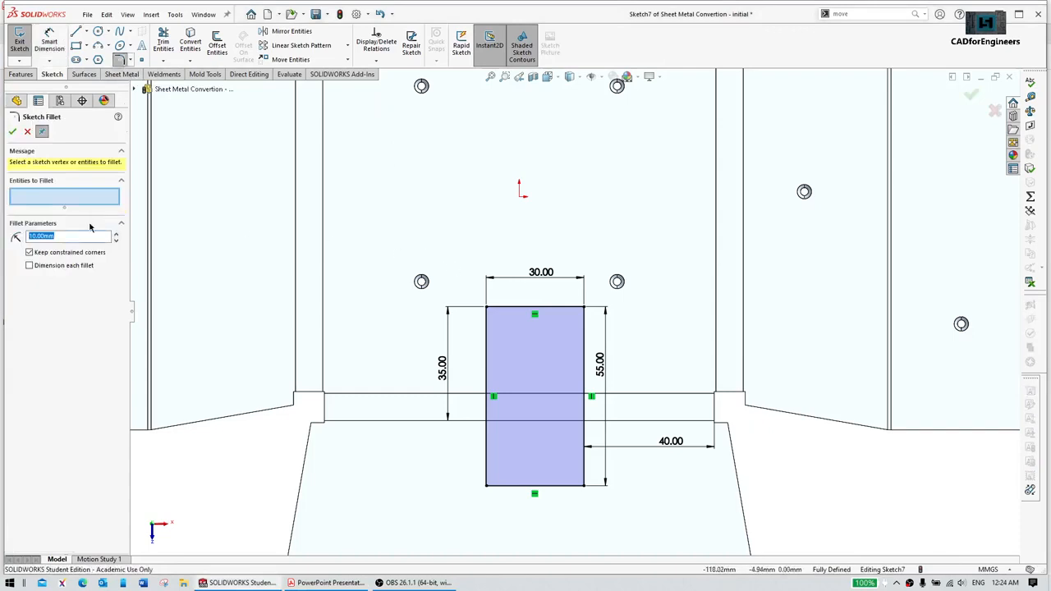
text(5)
drag(462, 291, 605, 504)
right_click(604, 502)
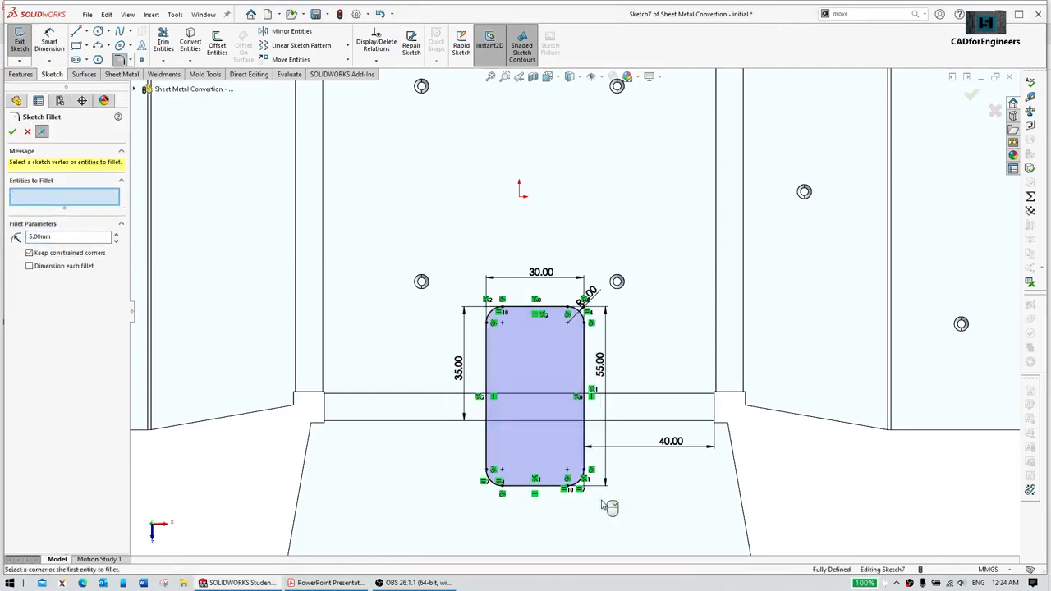
right_click(608, 507)
Step: Cut the rounded rectangle through the unfolded sheet with a blind Extruded Cut, using the normal cut option
mouse_move(645, 500)
middle_down()
mouse_move(666, 352)
mouse_move(694, 362)
mouse_move(676, 431)
middle_up()
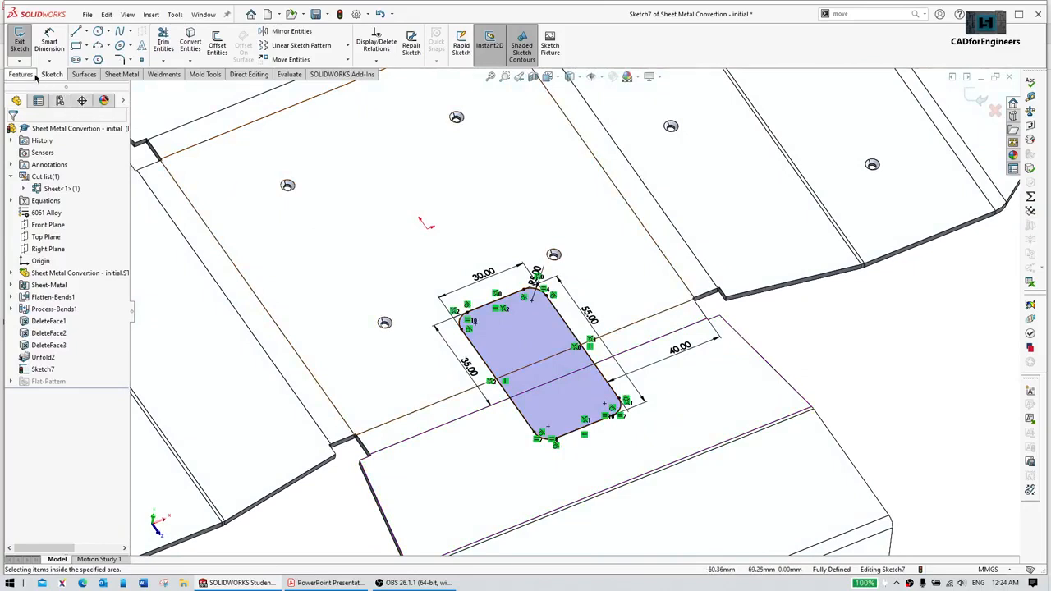
click(122, 74)
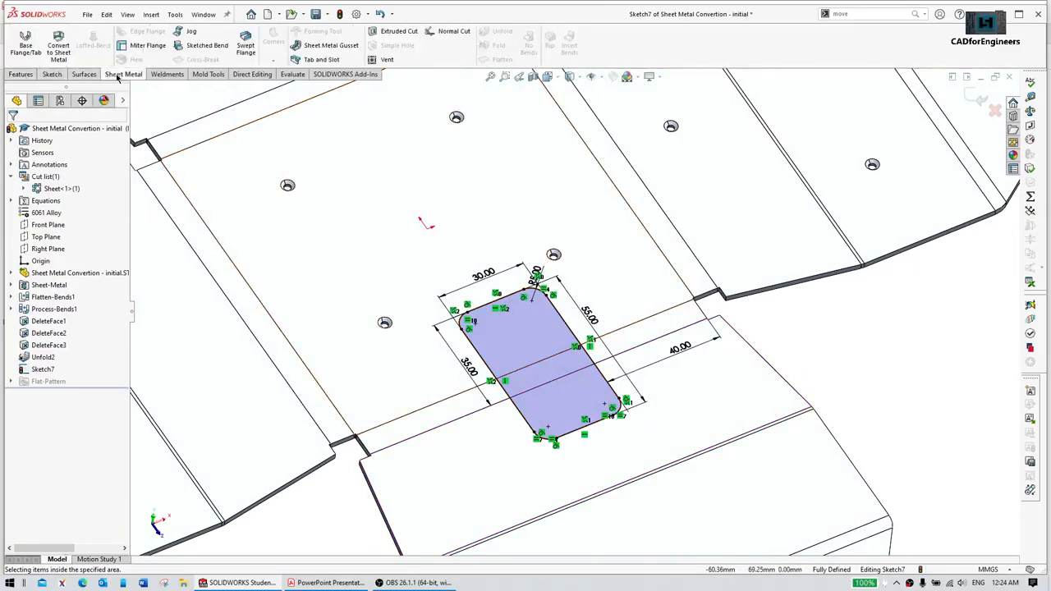
click(382, 33)
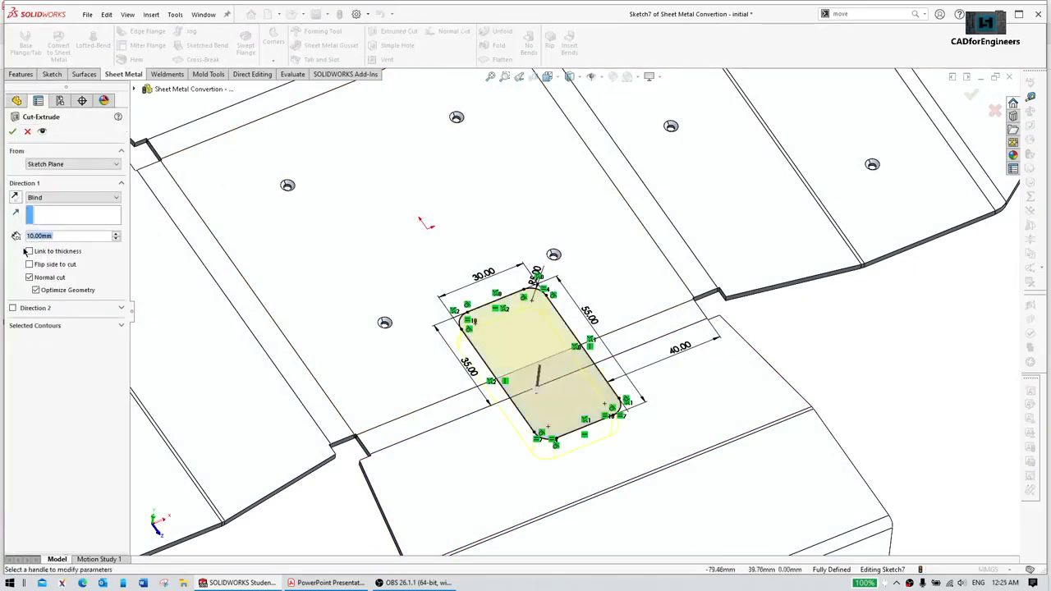
click(12, 133)
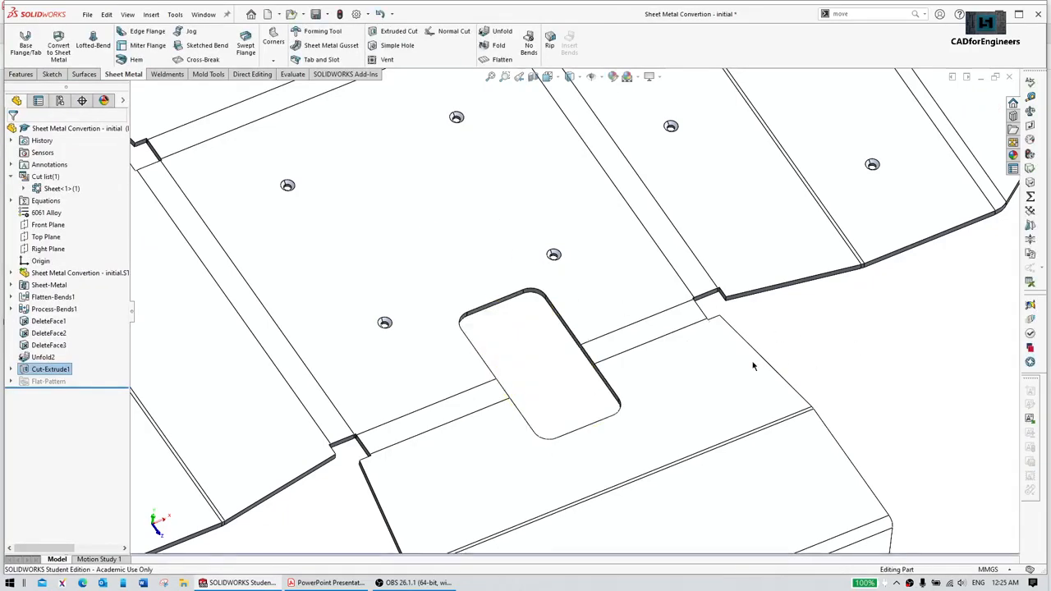
Step: Fold all bends back up, keeping the central face with the four holes fixed
middle_drag(664, 367, 715, 295)
scroll(685, 297, up, 3)
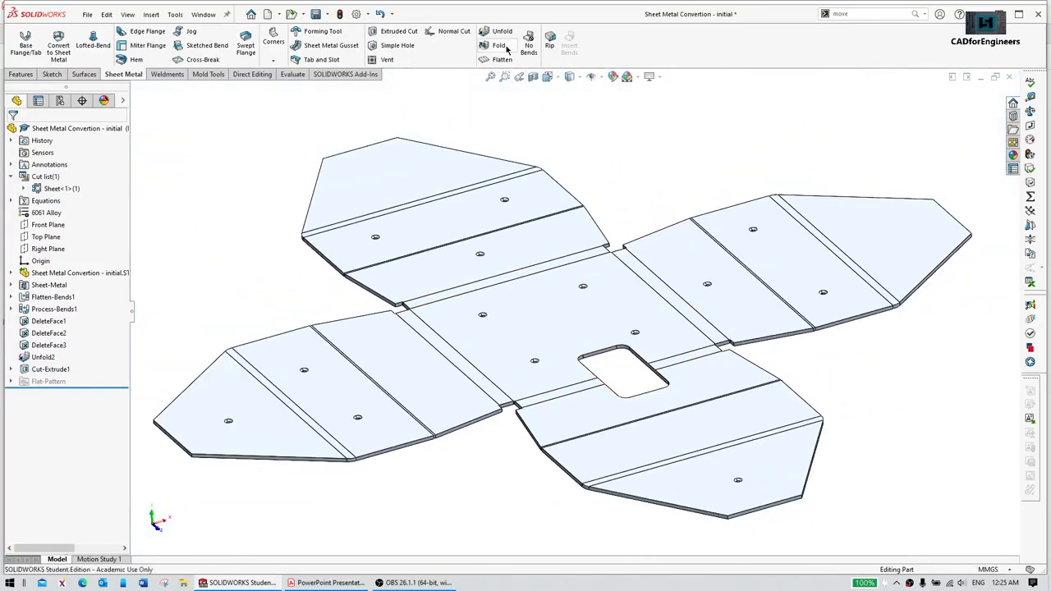
click(499, 43)
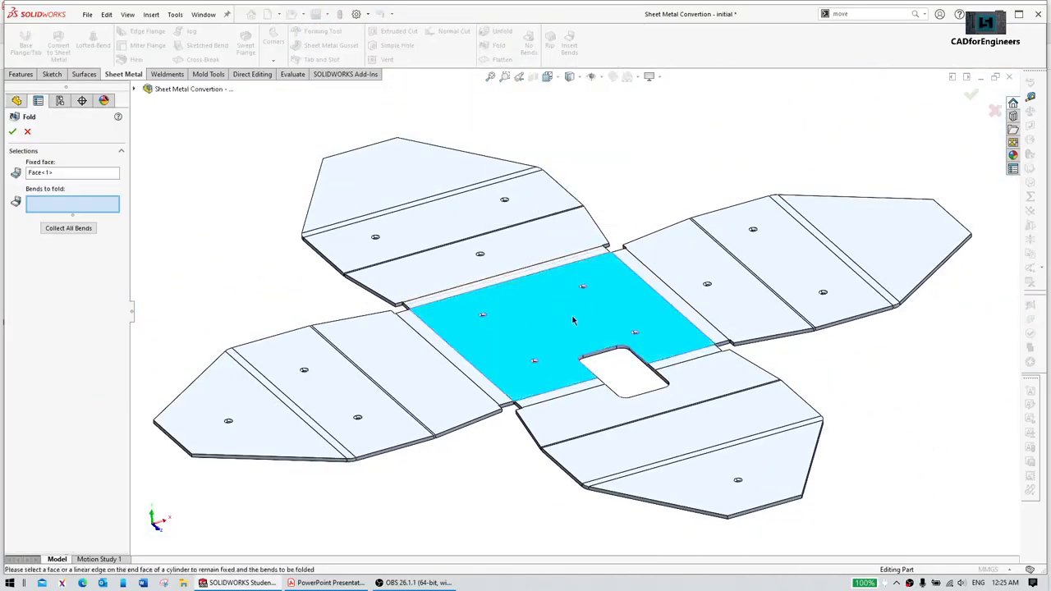
click(66, 228)
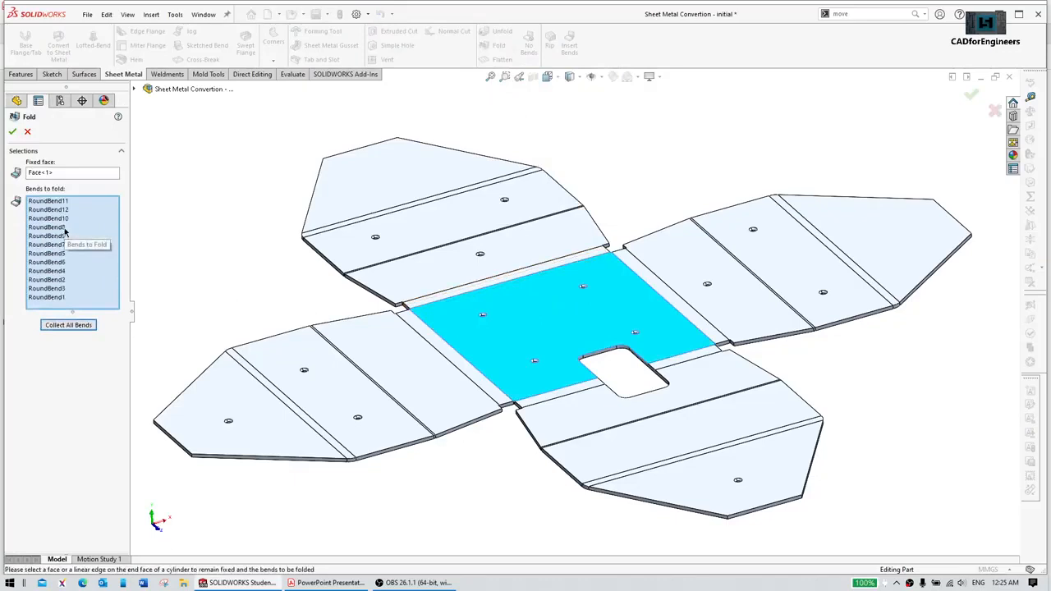
click(13, 131)
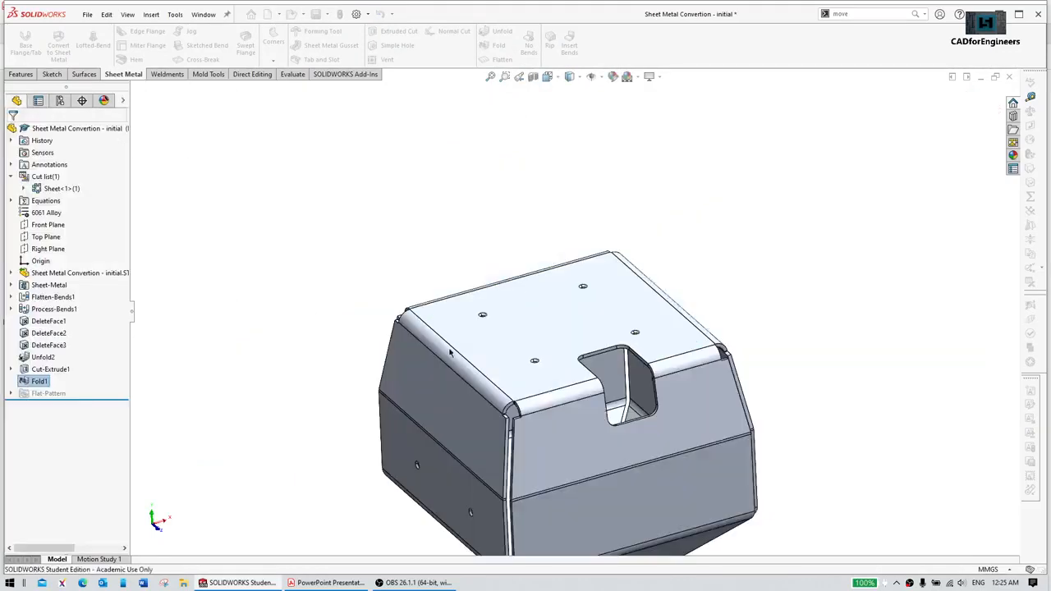
Step: Compare the folded box's cutout with the Q19 drawing in the PDF, examine where distance X is taken, and return to SOLIDWORKS
ctrl+middle_drag(587, 390, 580, 340)
right_drag(783, 227, 809, 187)
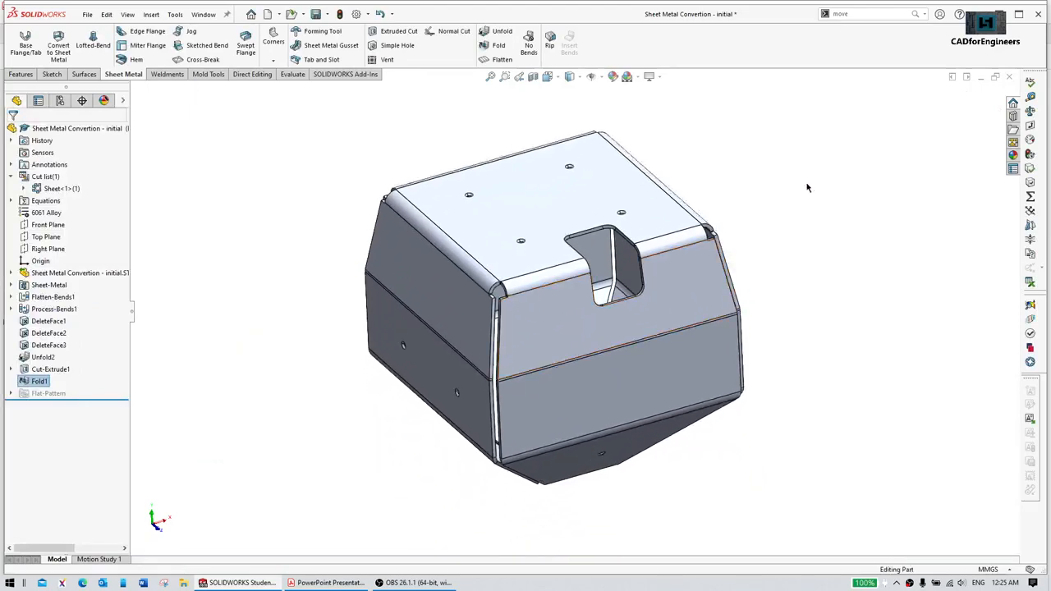
scroll(612, 254, down, 3)
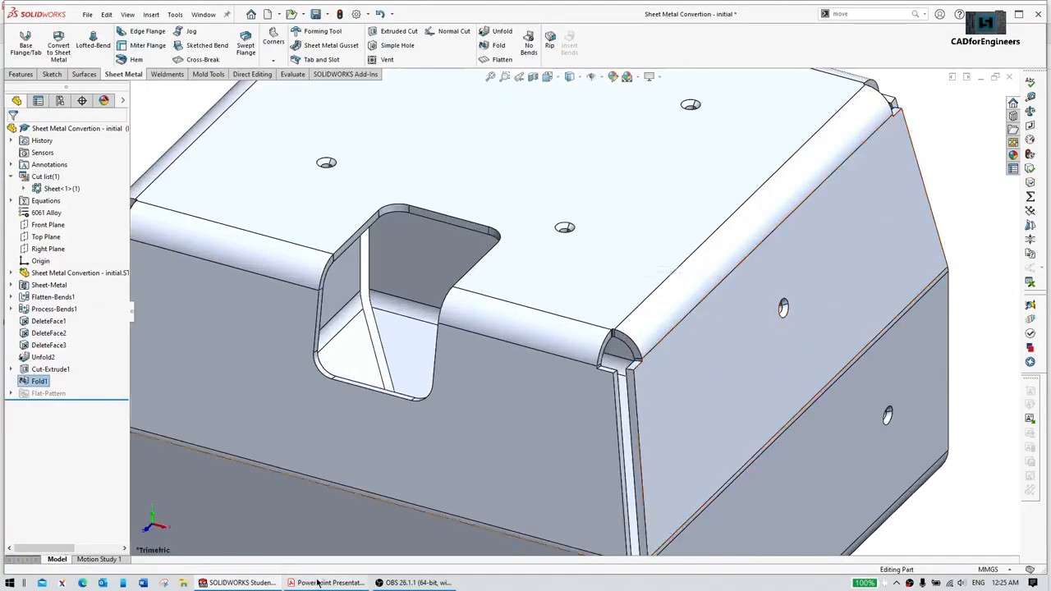
key(alt+Tab)
scroll(517, 324, down, 2)
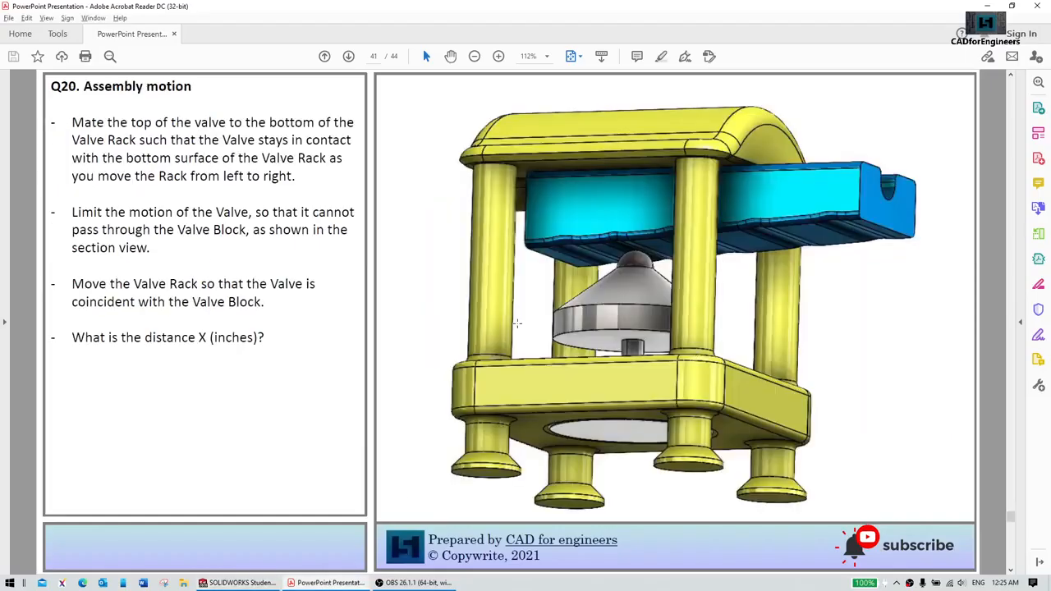
scroll(517, 322, up, 2)
ctrl+scroll(492, 274, up, 5)
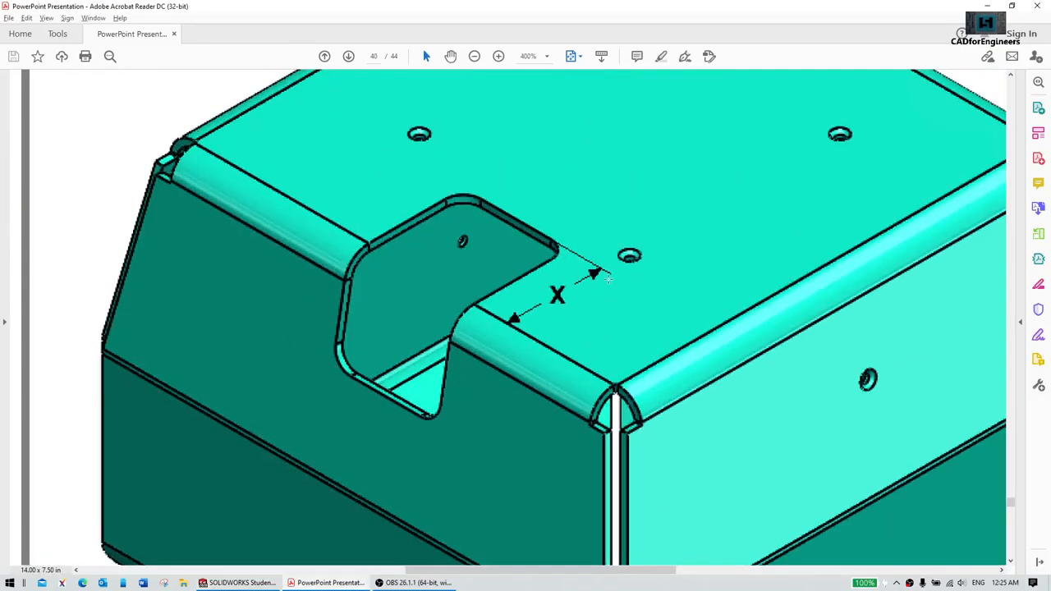
ctrl+scroll(483, 313, down, 3)
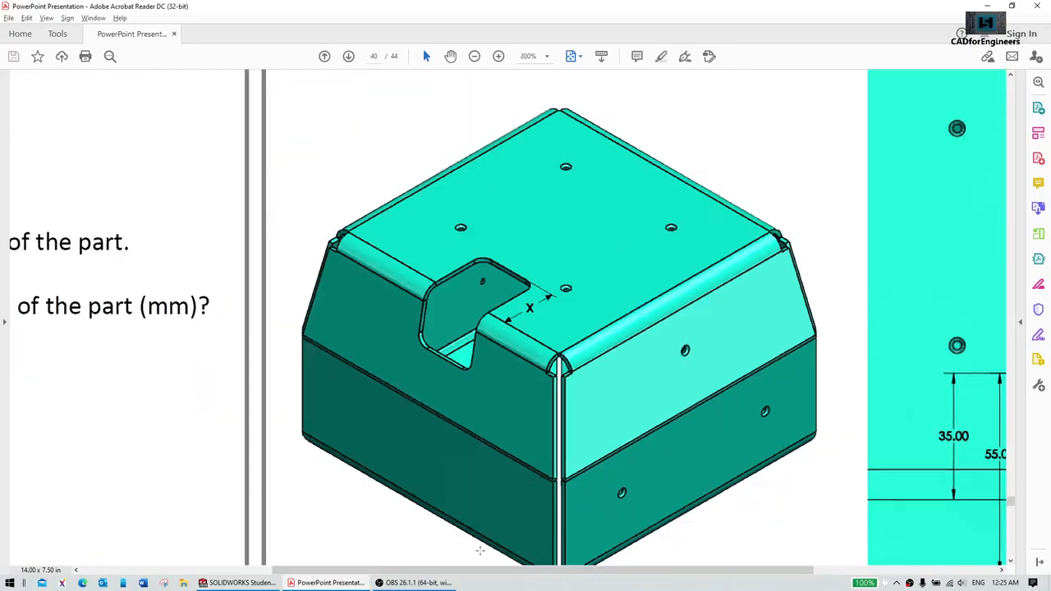
click(238, 583)
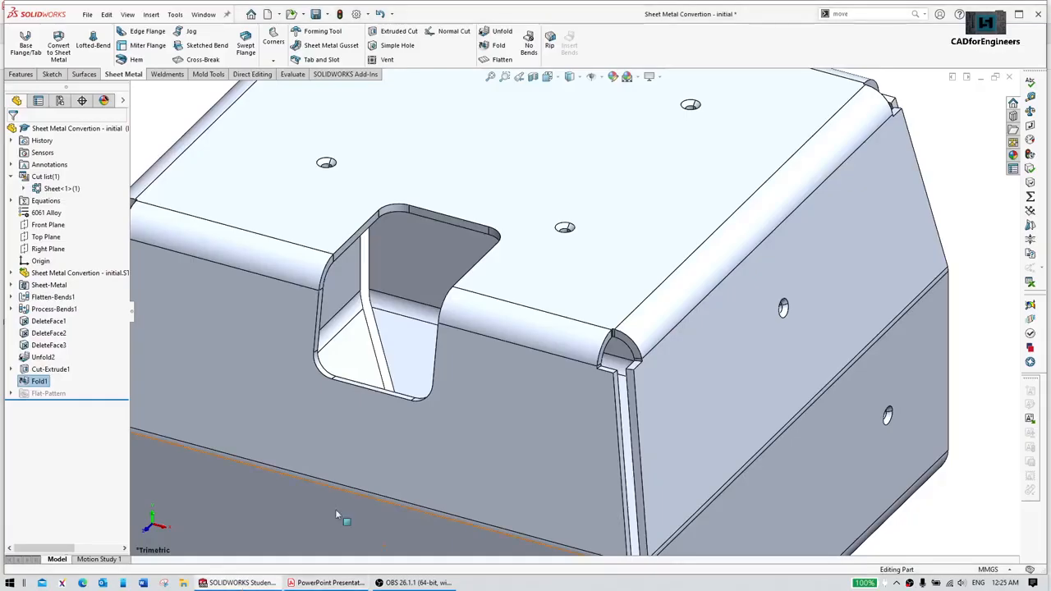
Step: Measure distance X on the top face between the cutout's straight back edge and the front bend line
scroll(796, 192, down, 3)
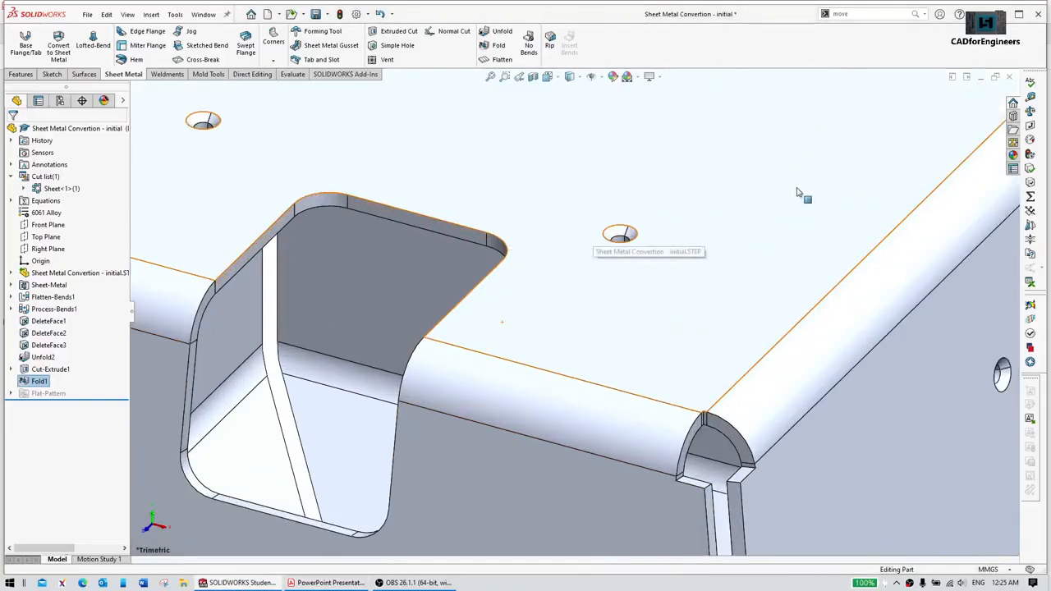
click(1031, 96)
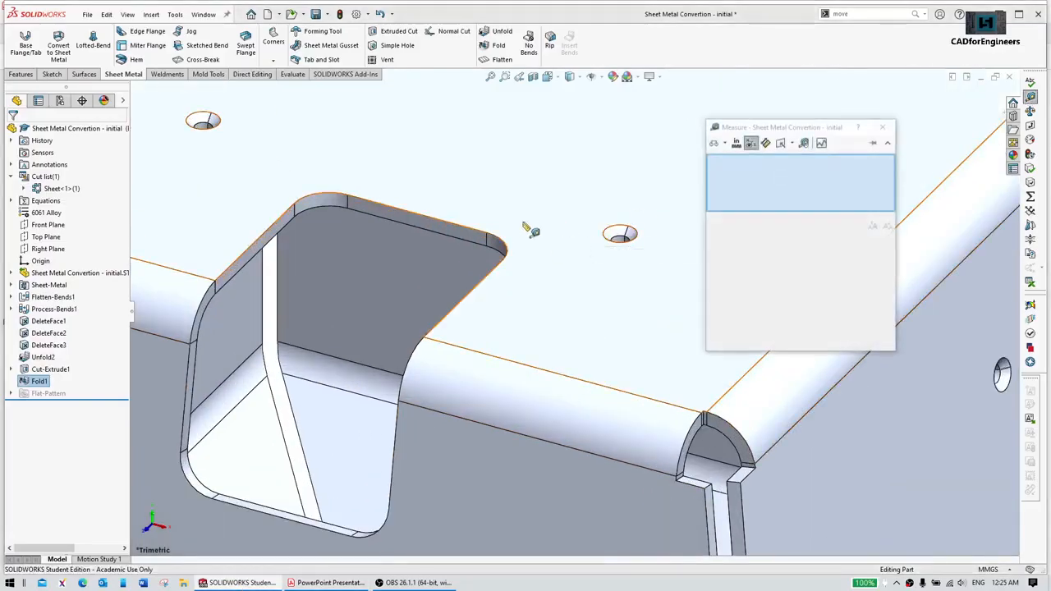
click(438, 222)
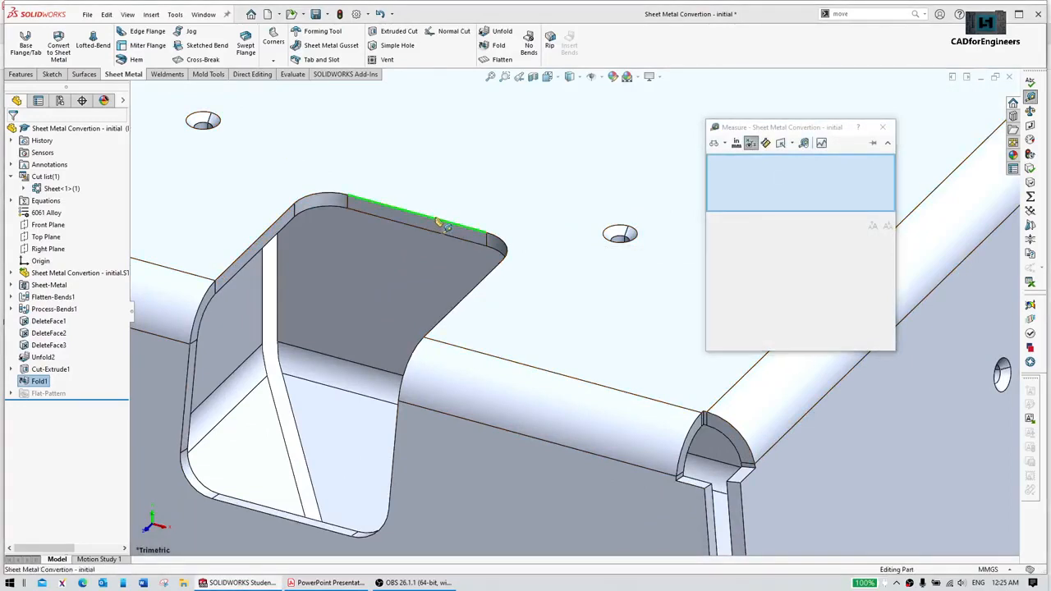
click(467, 352)
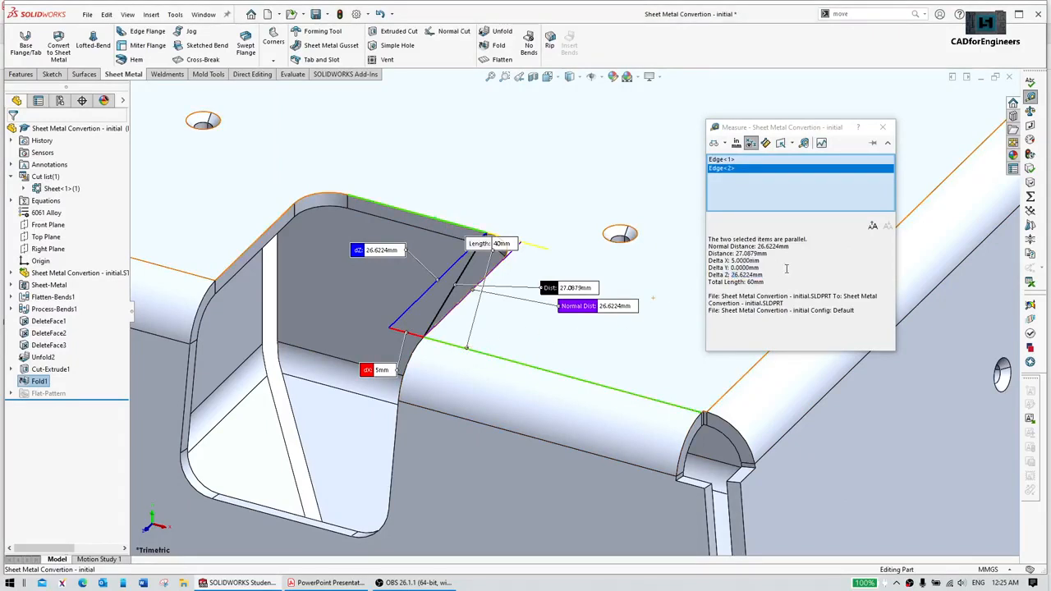
drag(757, 247, 801, 242)
click(848, 260)
drag(732, 260, 762, 274)
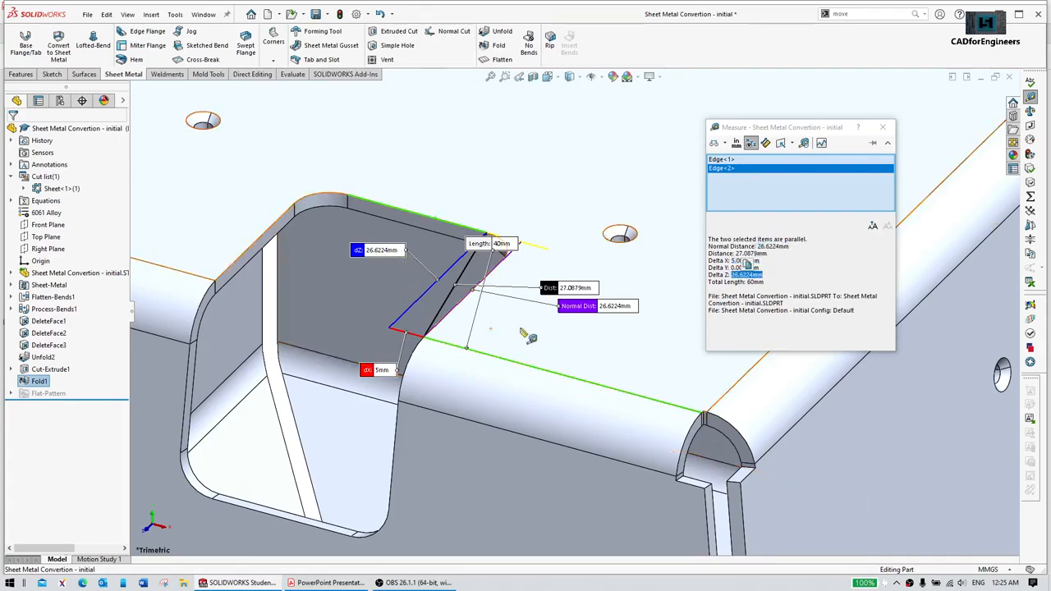
middle_drag(523, 331, 533, 325)
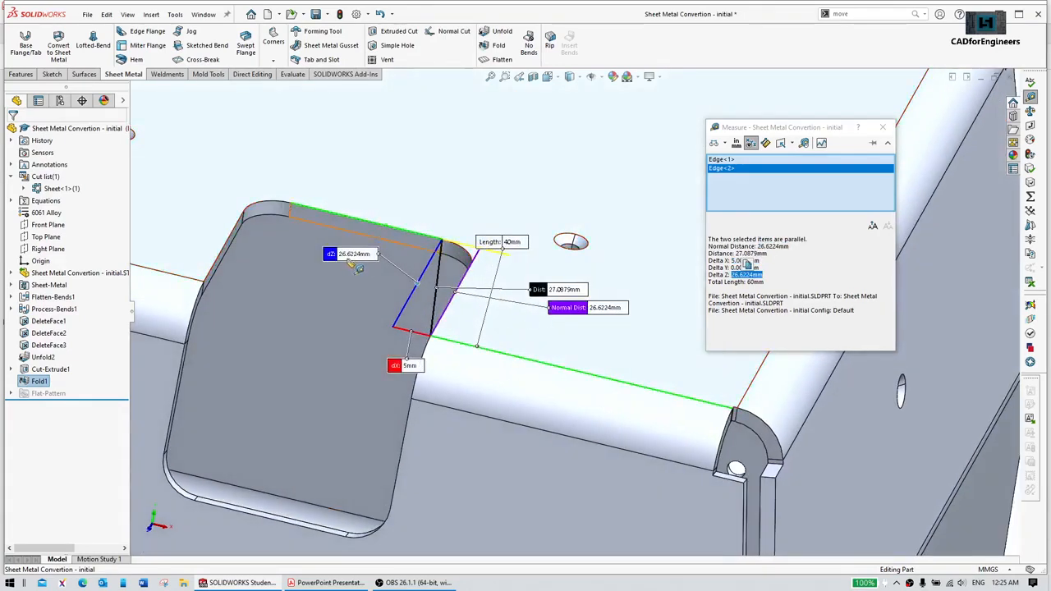
click(888, 127)
scroll(828, 232, up, 6)
right_drag(791, 206, 741, 235)
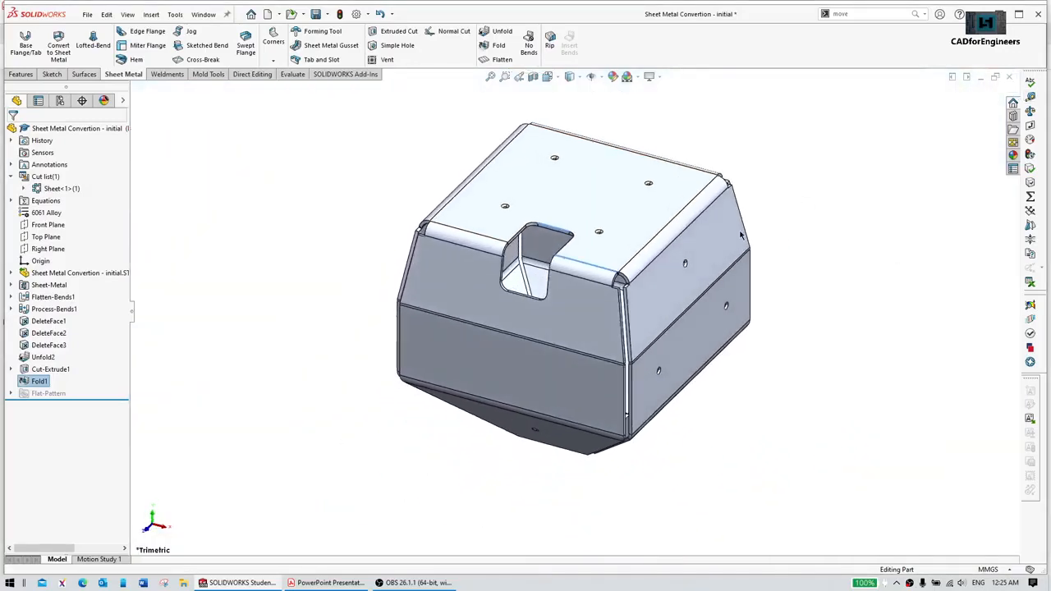
ctrl+middle_drag(608, 351, 542, 390)
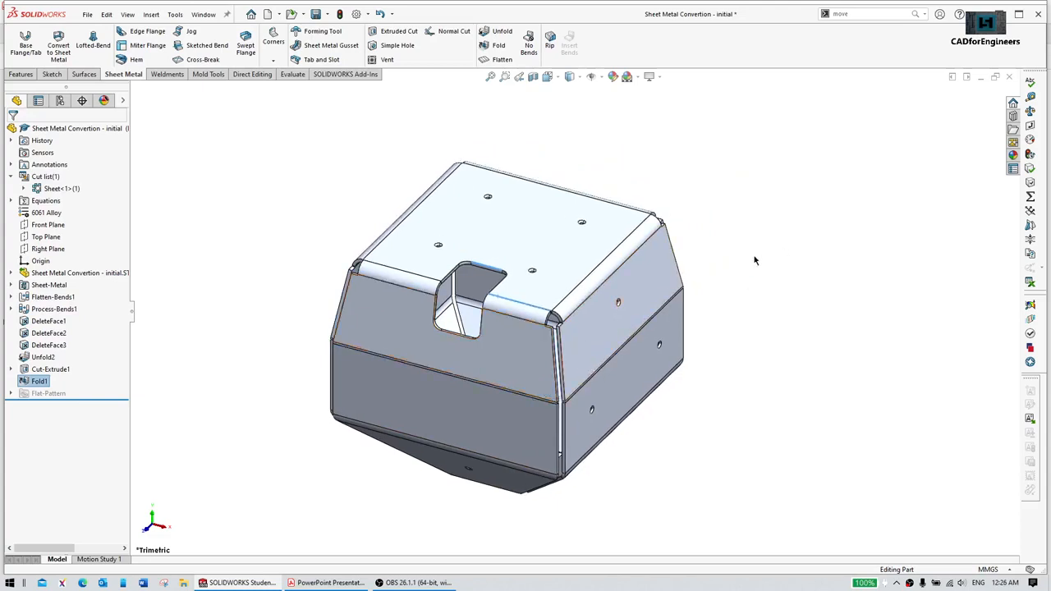
key(space)
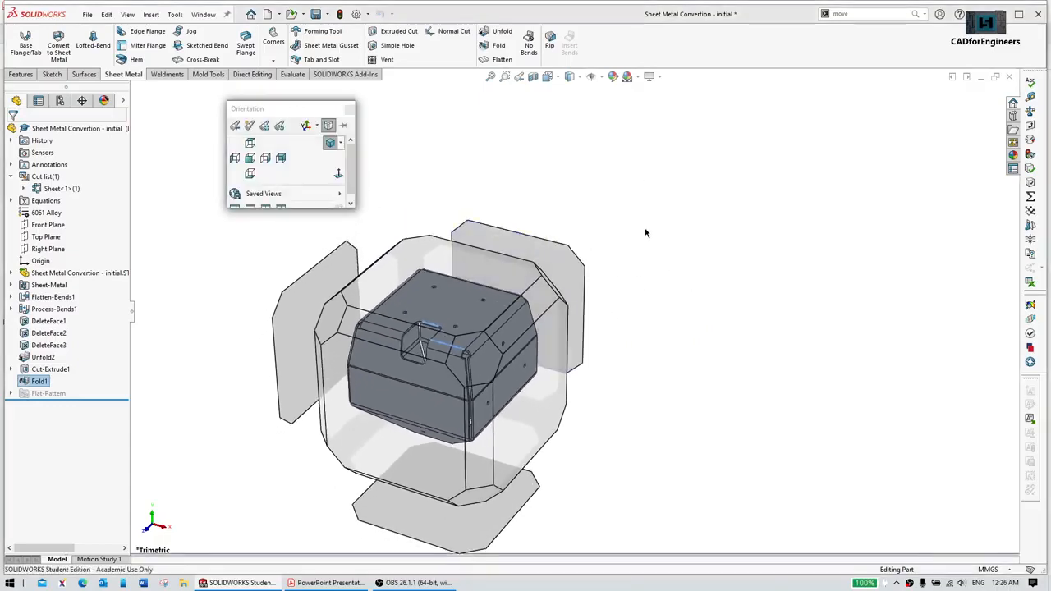
key(space)
right_drag(690, 141, 709, 101)
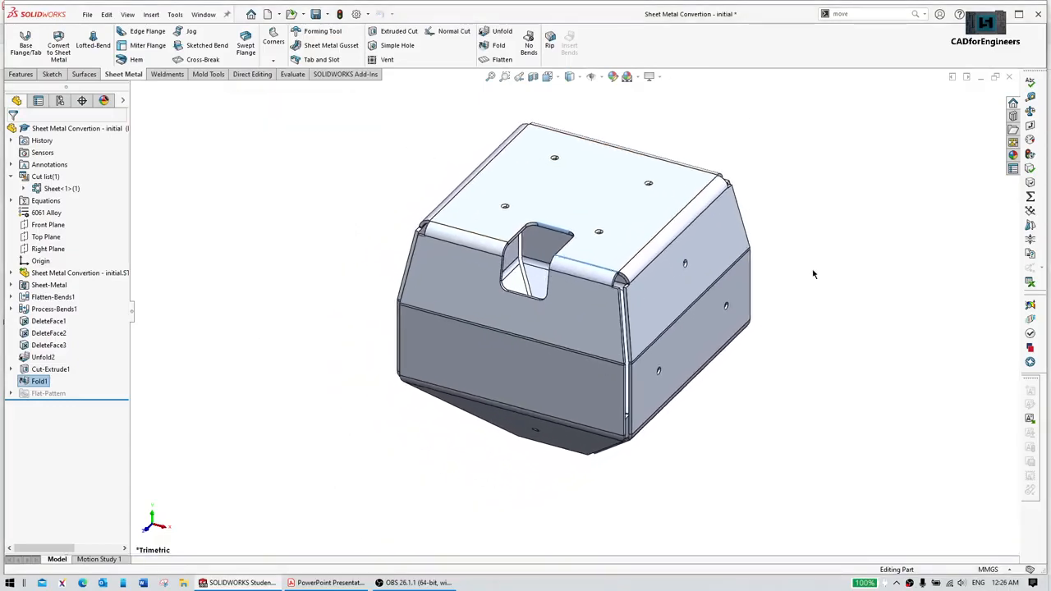
mouse_move(826, 245)
right_down()
mouse_move(826, 208)
mouse_move(852, 190)
right_up()
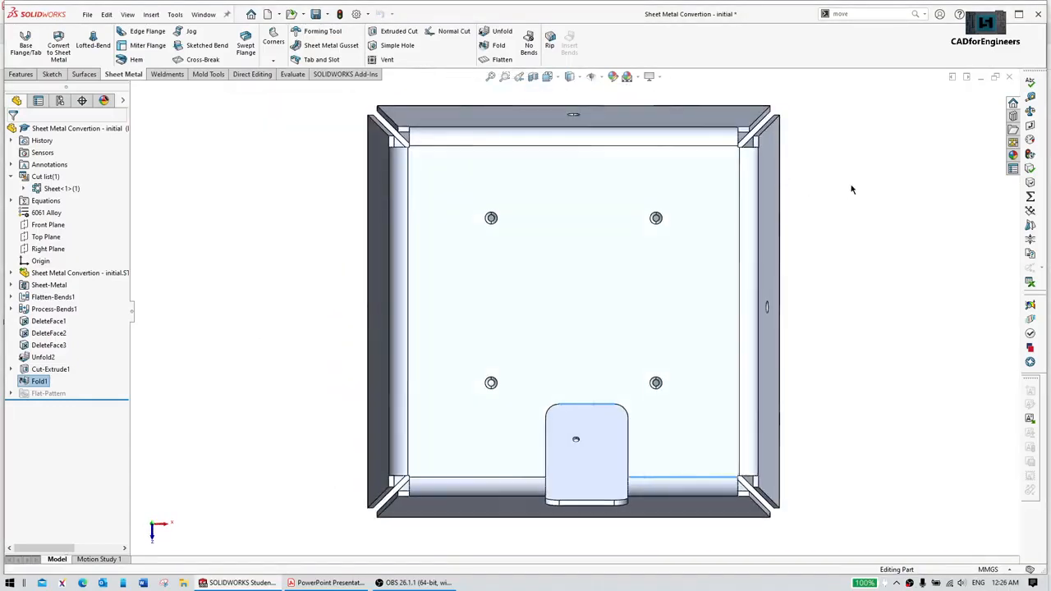